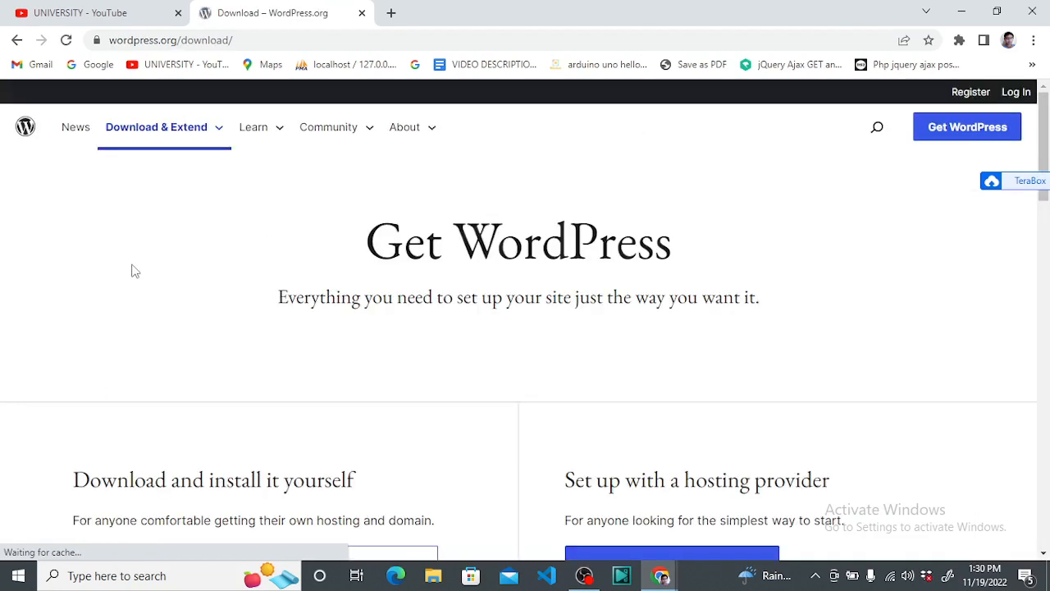
Scroll down the wordpress.org download page and download WordPress 6.1.1 as wordpress-6.1.1.zip
scroll(498, 402, down, 2)
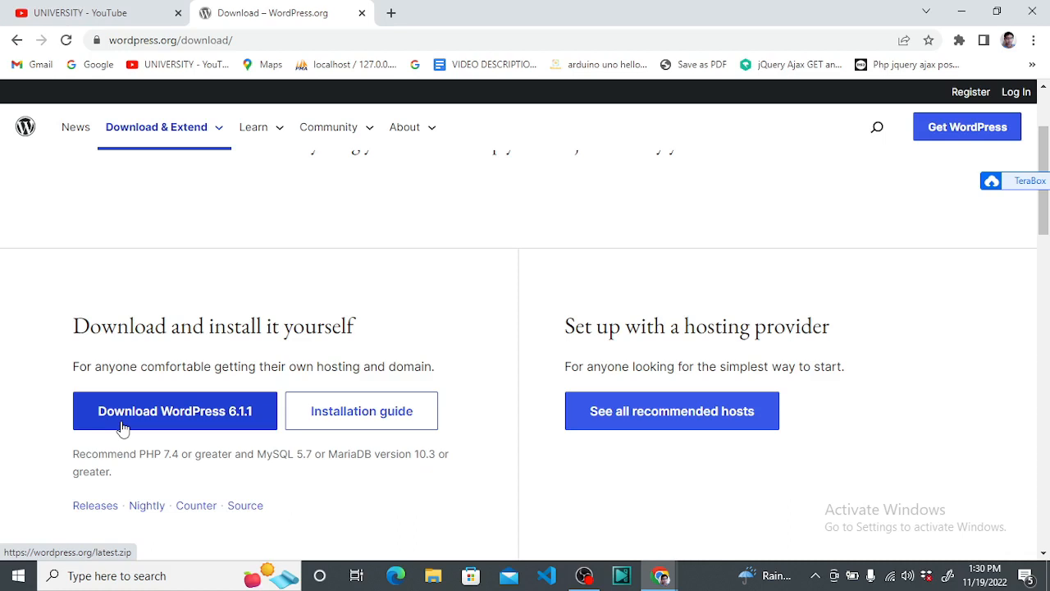
scroll(242, 460, down, 1)
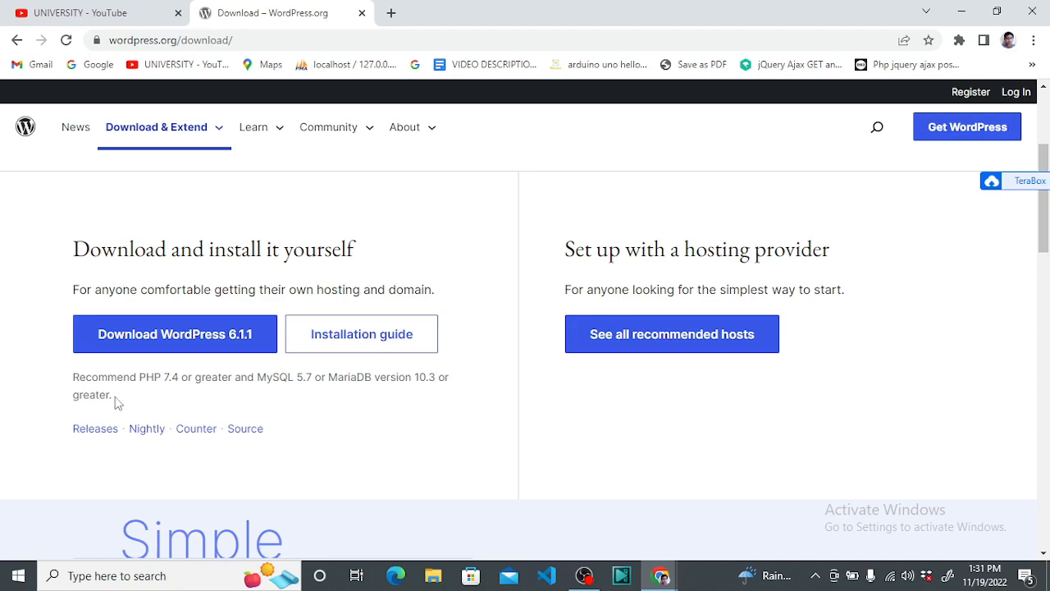
click(196, 338)
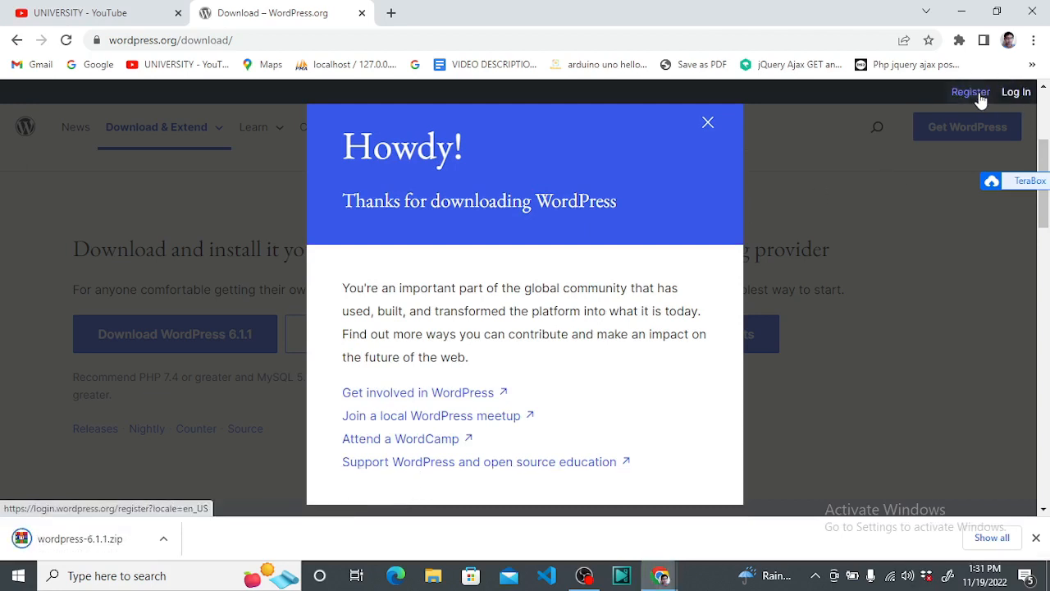
Close the thank-you message and toggle 'Open when done' for wordpress-6.1.1.zip in the download bar
click(707, 125)
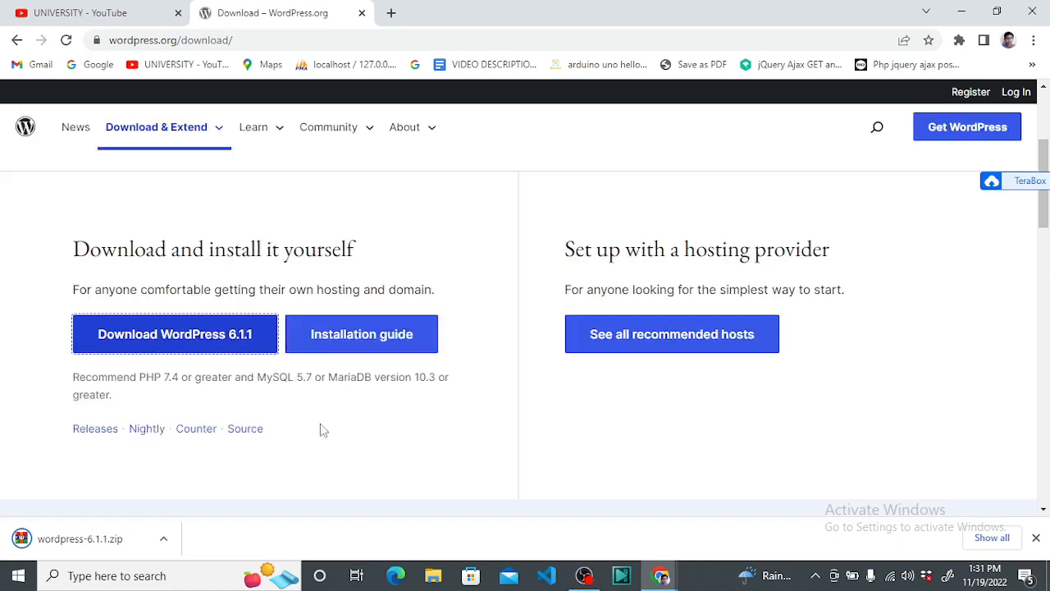
click(163, 541)
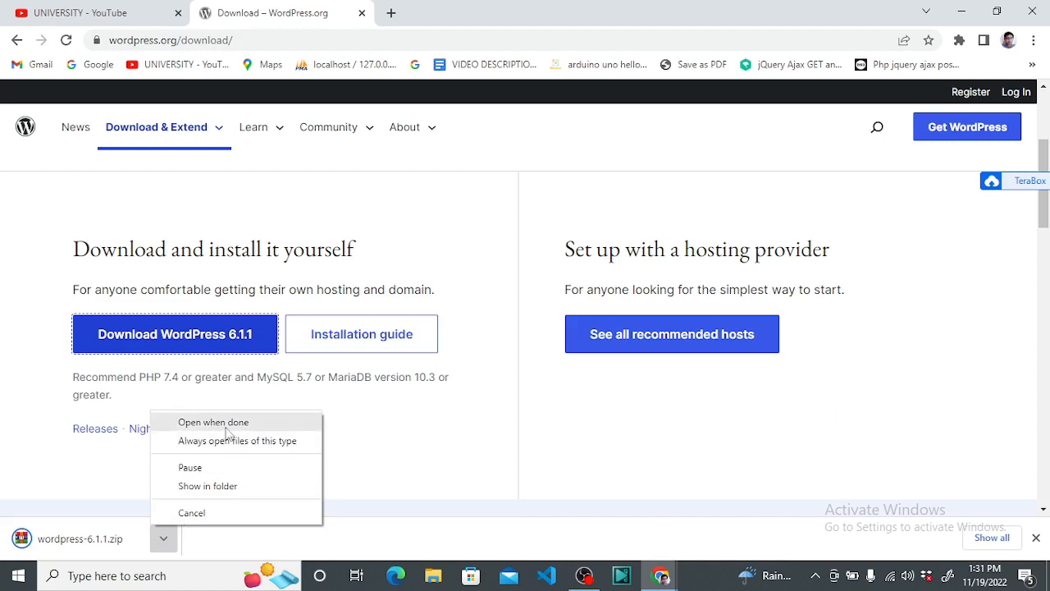
click(446, 464)
click(163, 542)
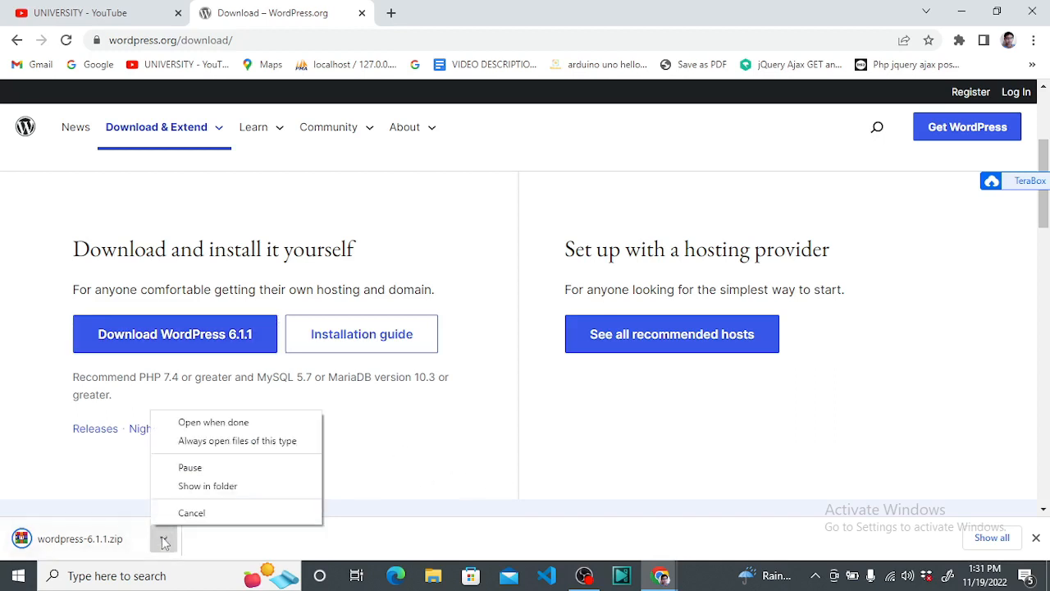
click(234, 423)
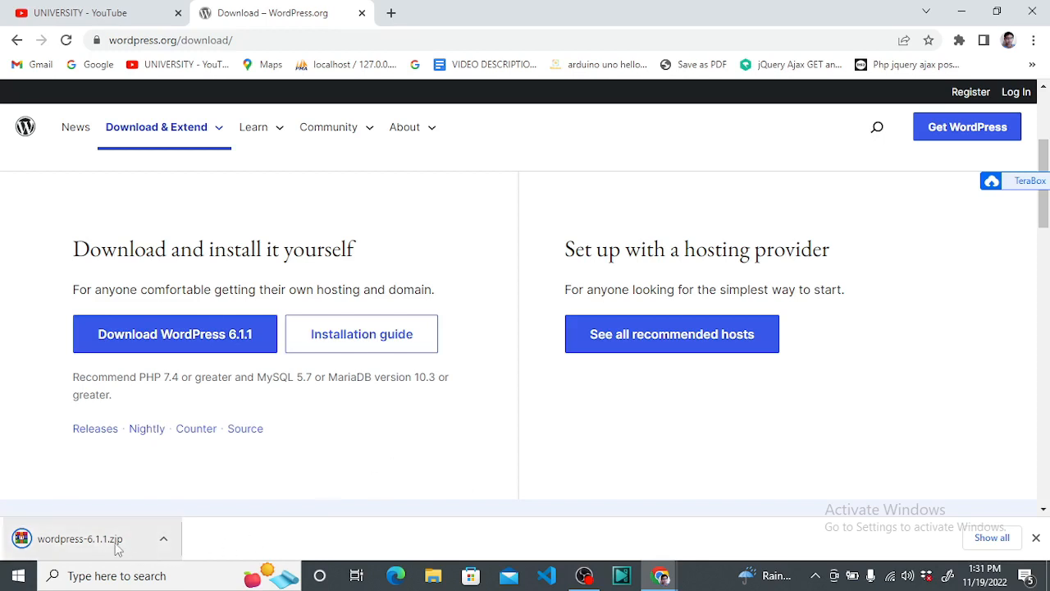
click(157, 538)
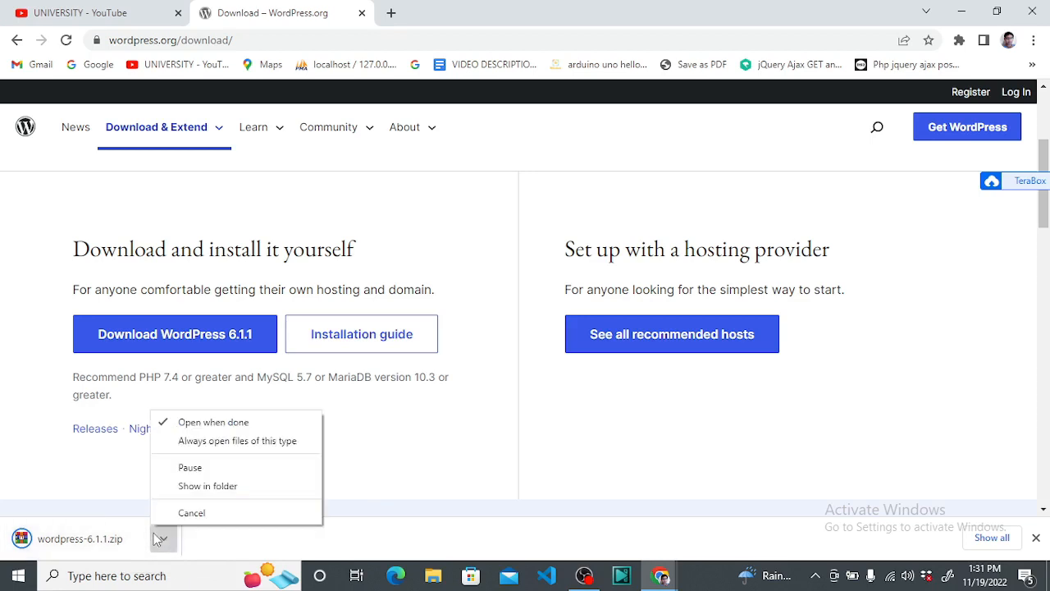
click(230, 423)
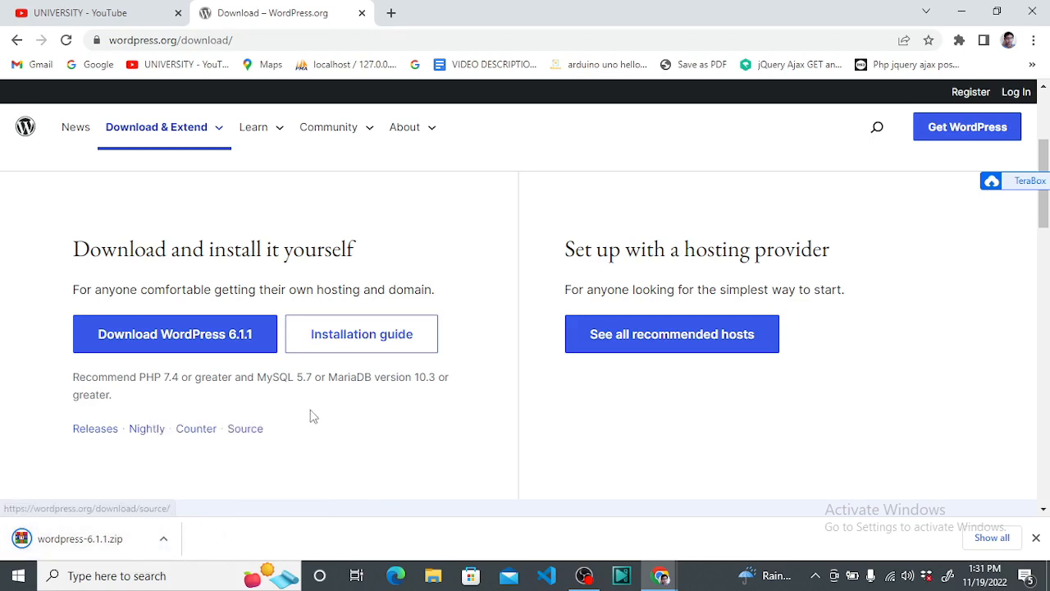
click(164, 541)
click(206, 486)
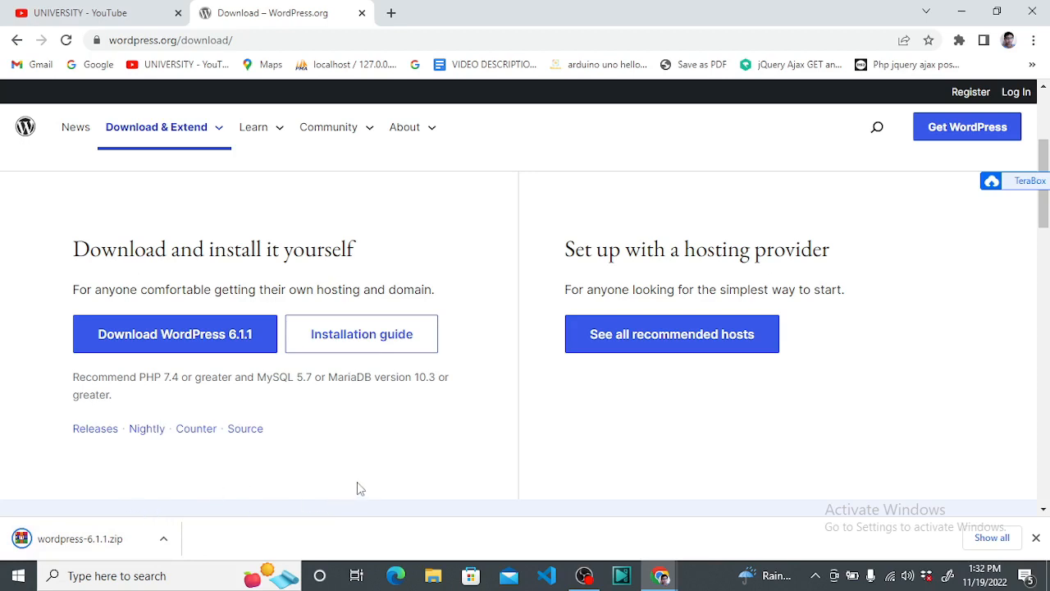
Open the Downloads folder in File Explorer and bring up the wordpress-6.1.1 archive's context menu
click(439, 578)
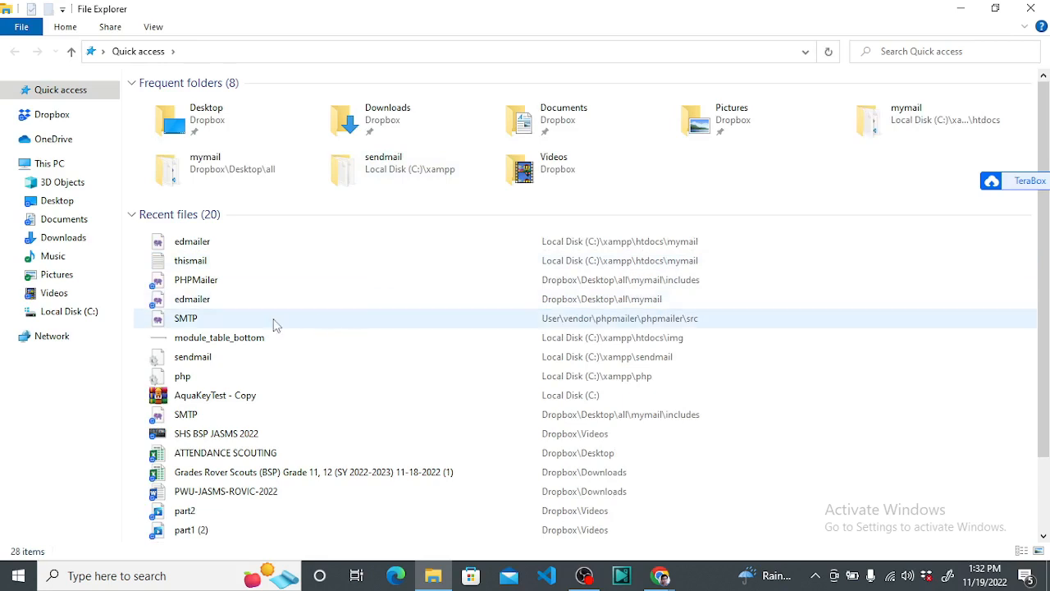
click(70, 244)
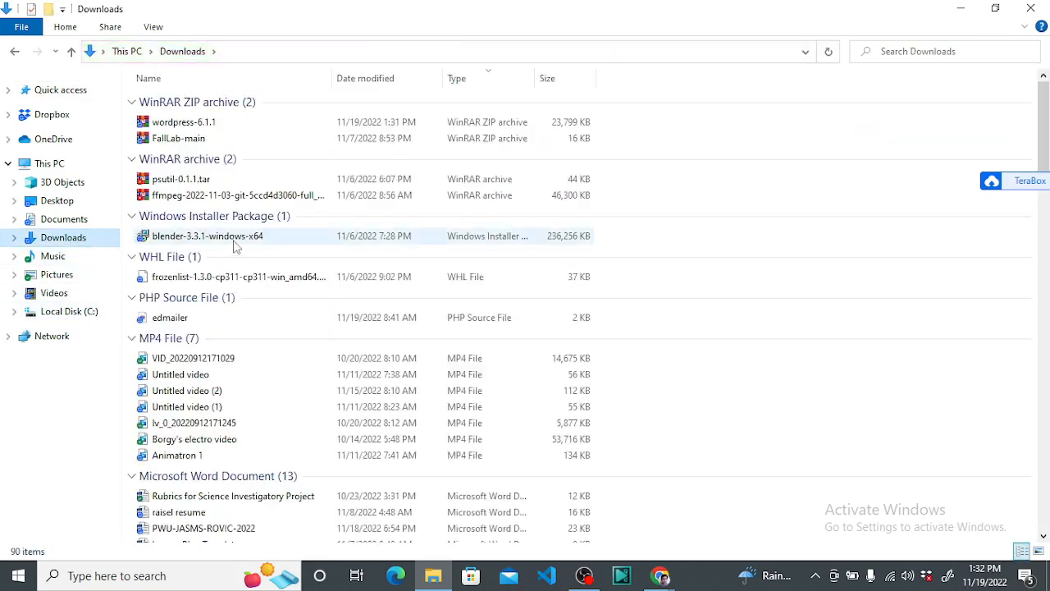
right_click(244, 119)
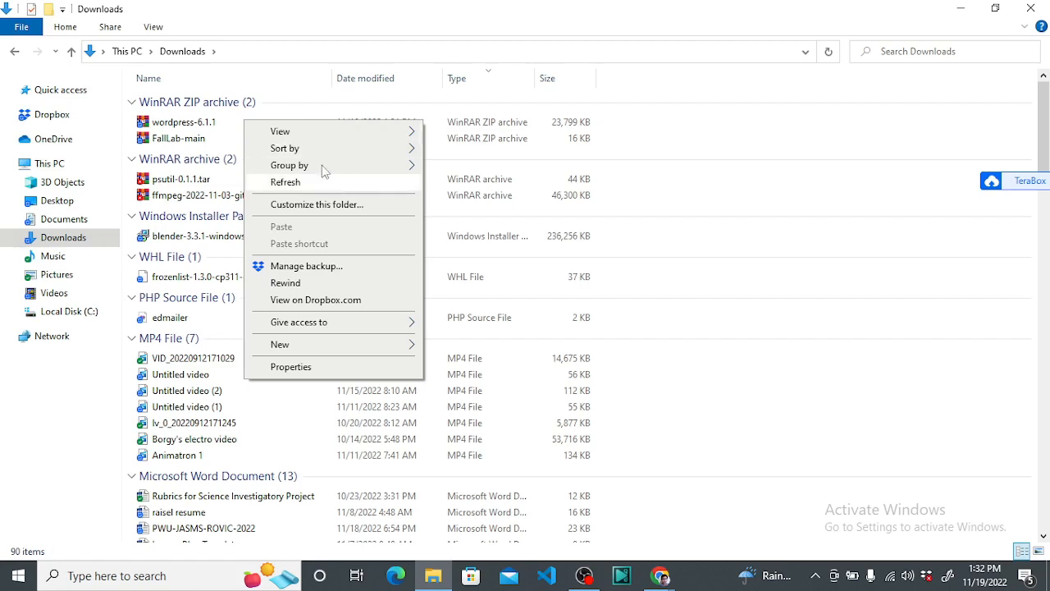
click(212, 123)
click(207, 121)
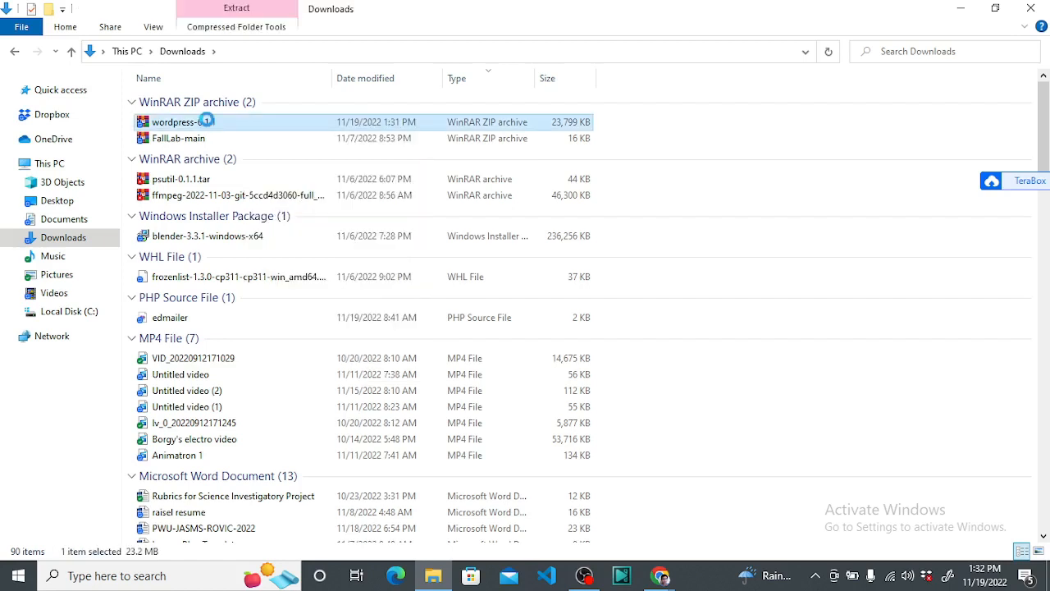
right_click(207, 121)
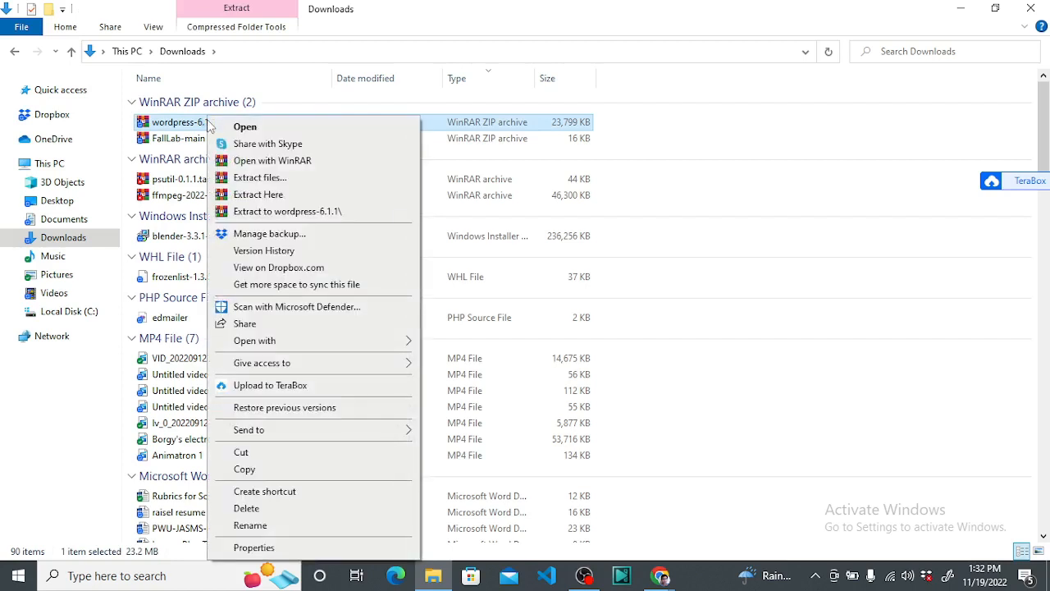
Open wordpress-6.1.1.zip with WinRAR, dismiss the trial notice, and open Extract To options
click(299, 160)
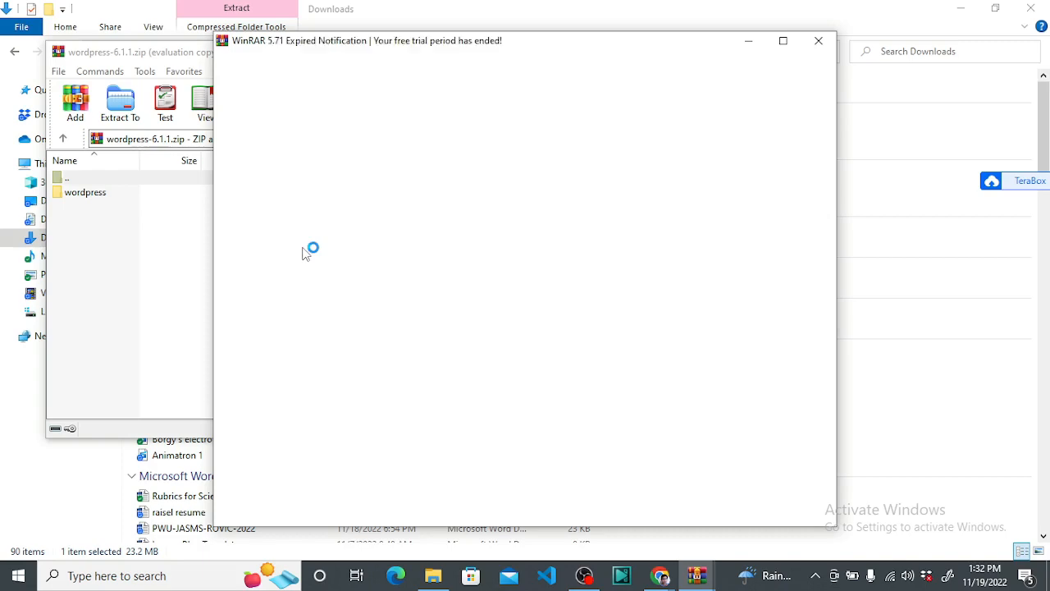
click(818, 40)
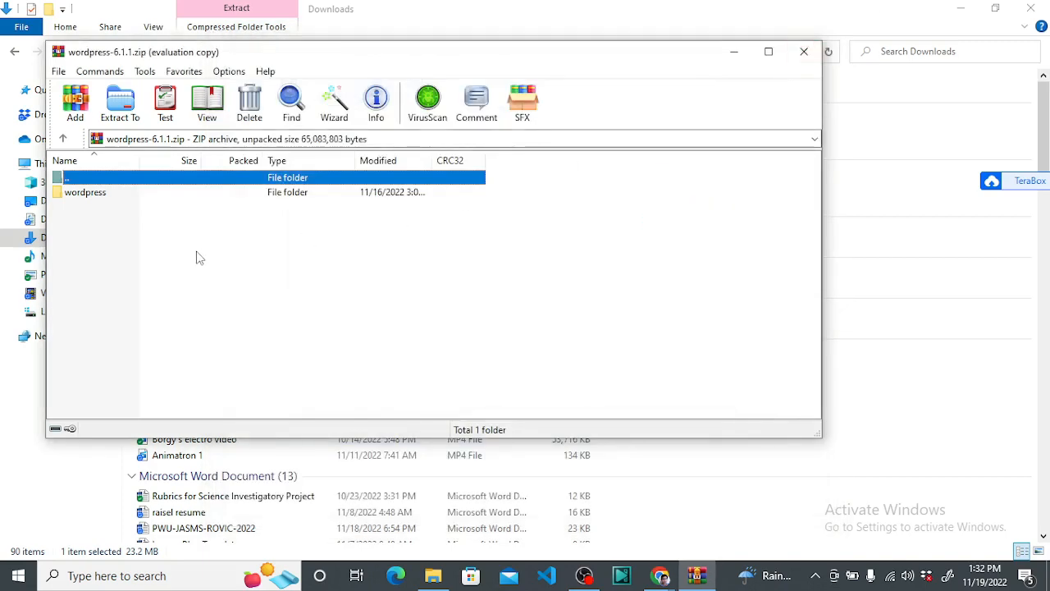
click(121, 103)
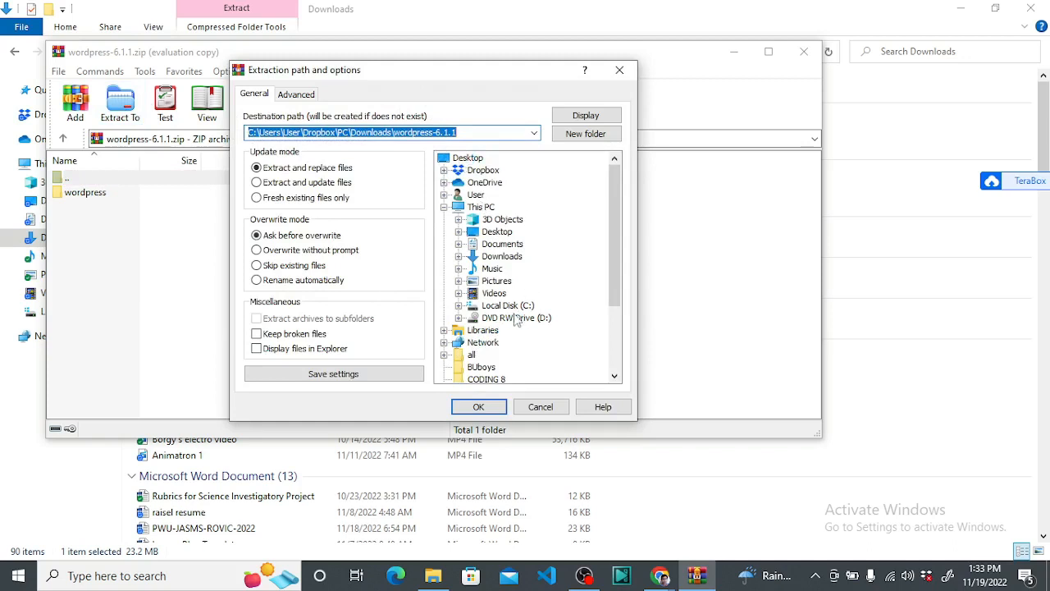
Expand Local Disk (C:) in the extraction dialog's folder tree
scroll(515, 318, down, 1)
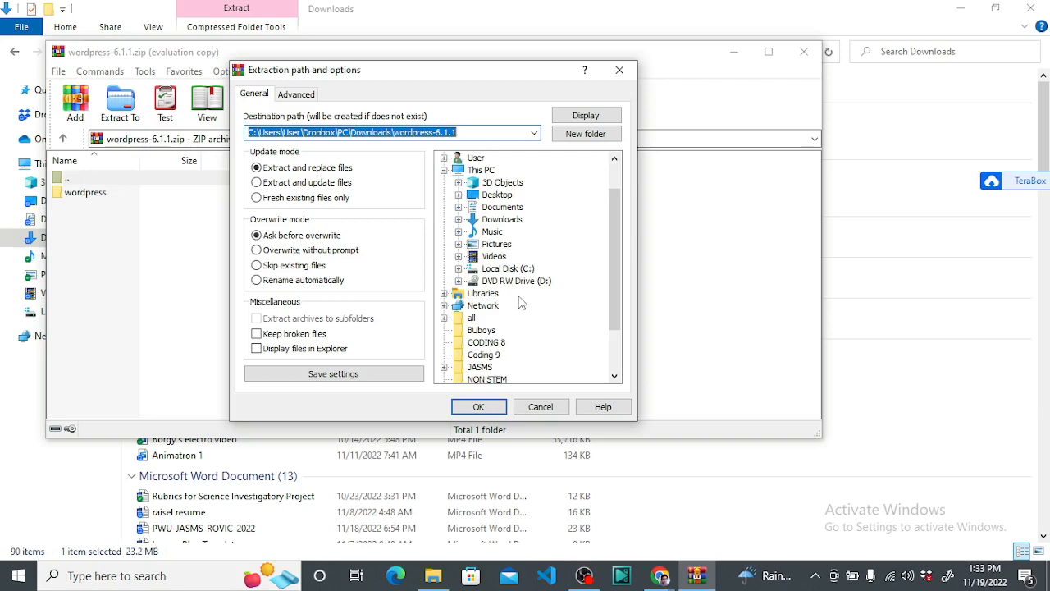
scroll(520, 301, down, 1)
scroll(530, 247, down, 1)
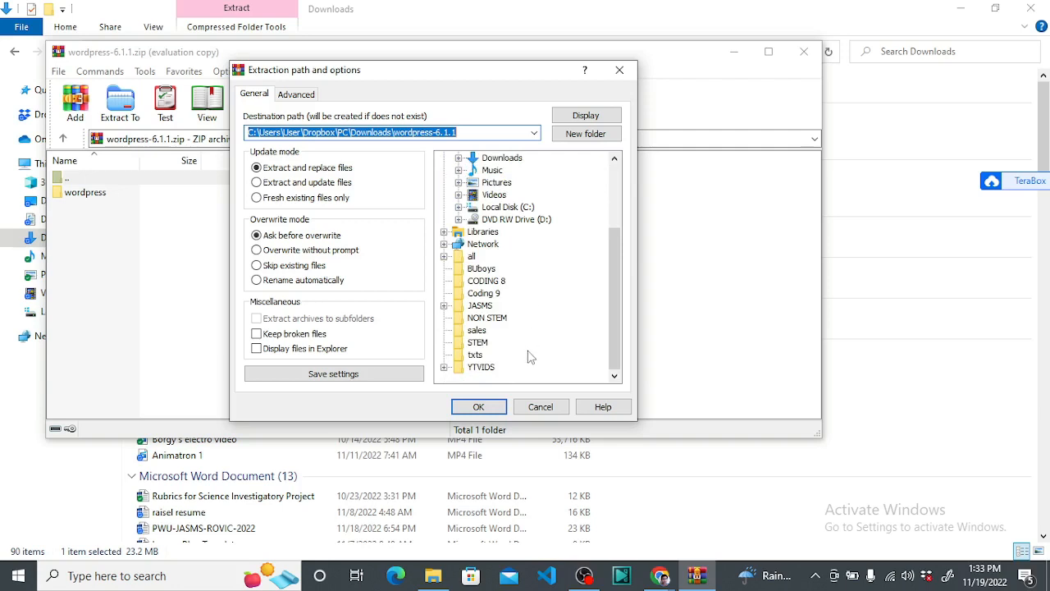
scroll(528, 356, up, 2)
click(509, 282)
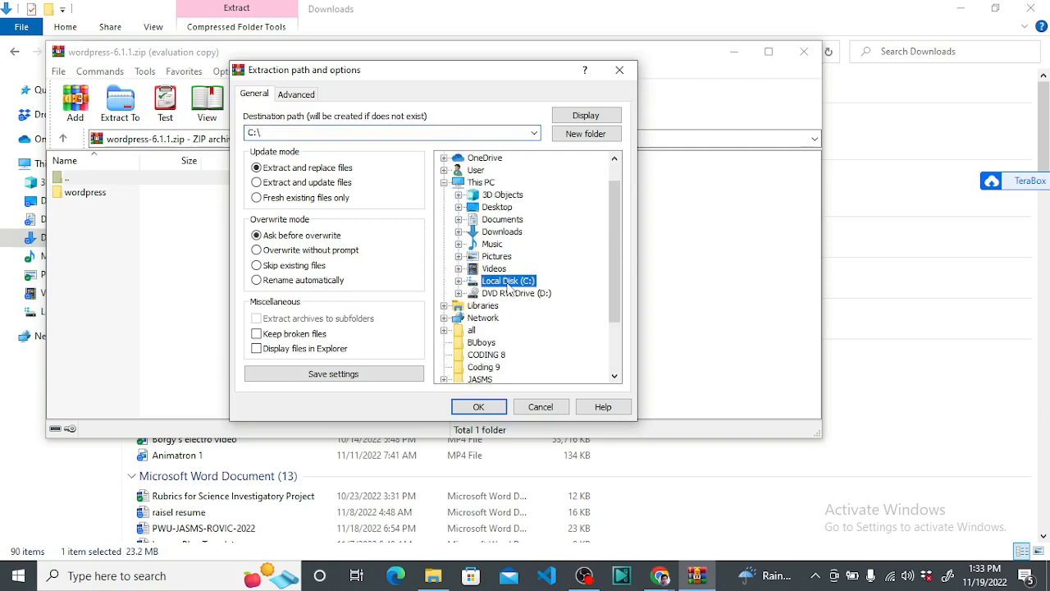
double_click(508, 282)
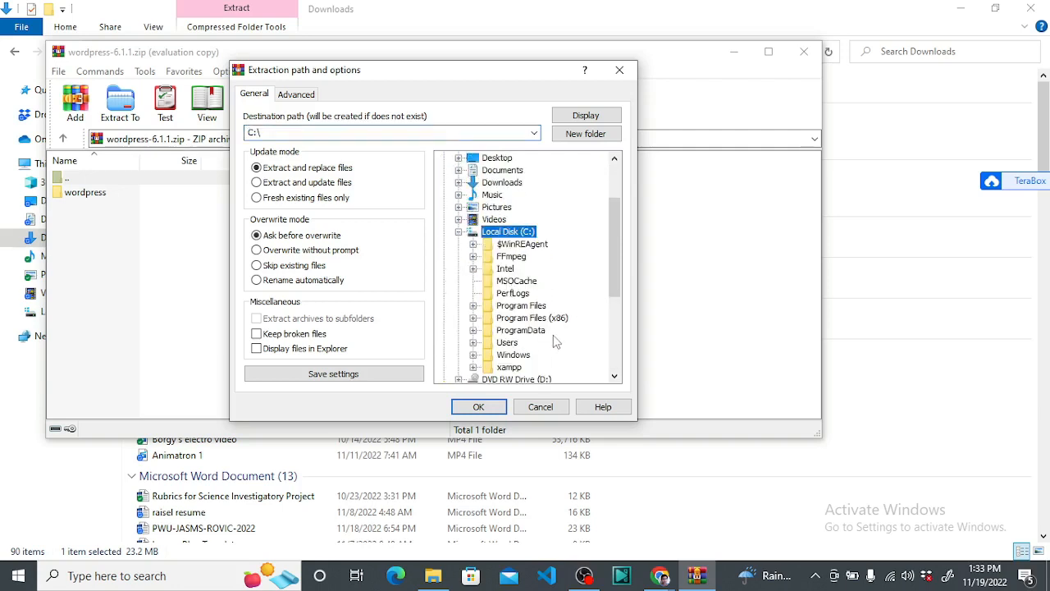
click(513, 355)
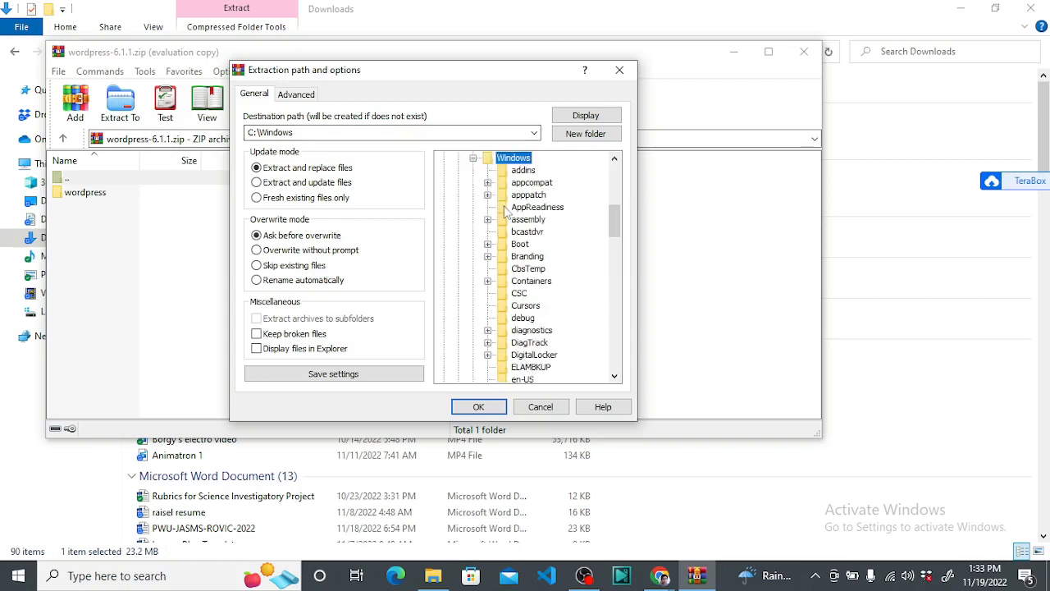
Set the destination to C:\xampp\htdocs and extract the WordPress files there
scroll(507, 212, up, 2)
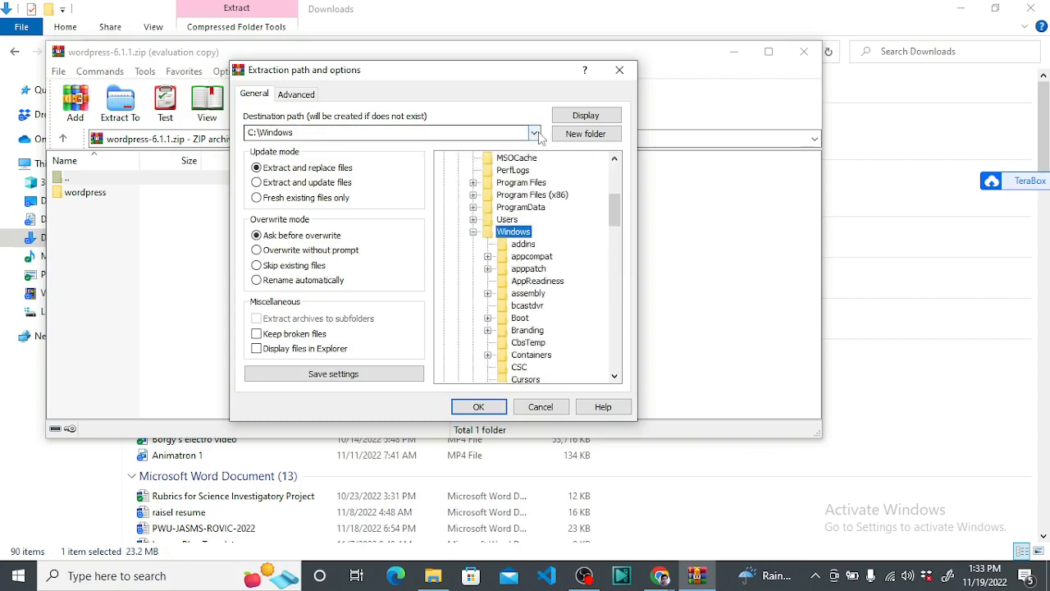
scroll(488, 293, up, 5)
scroll(523, 359, down, 15)
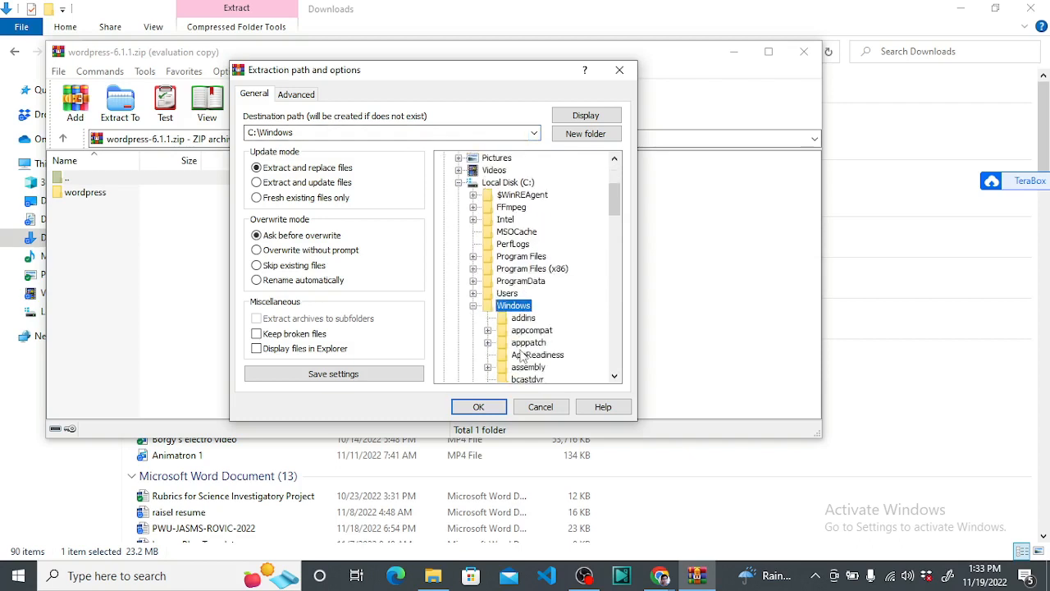
scroll(509, 349, down, 18)
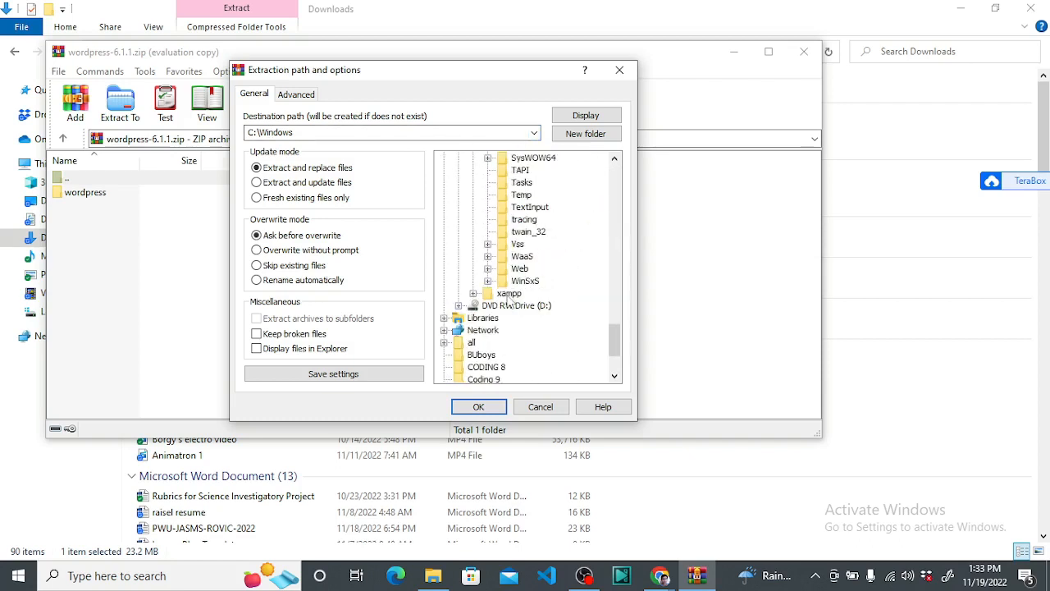
click(509, 292)
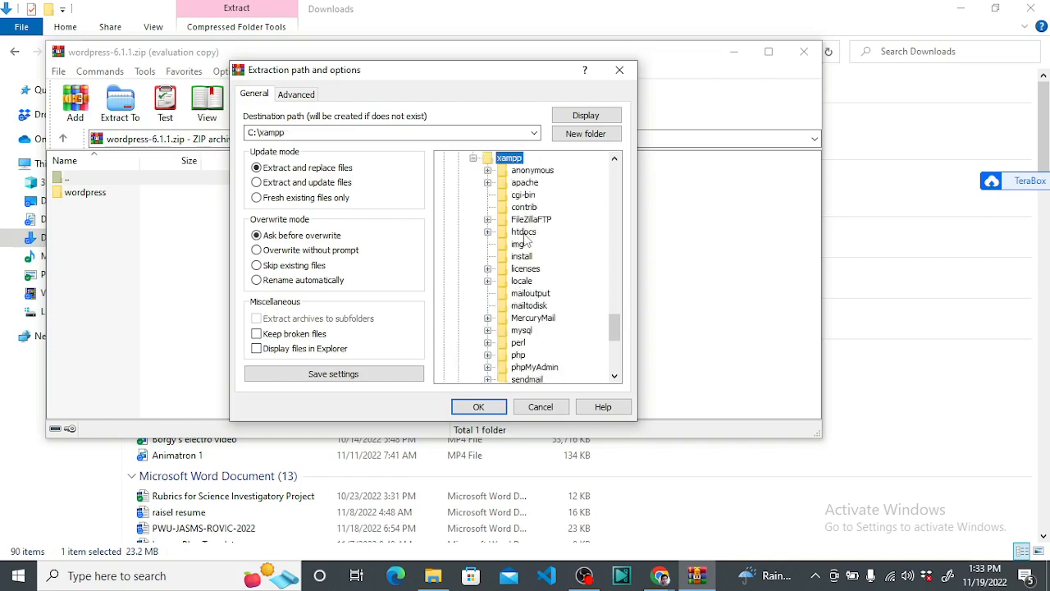
click(524, 234)
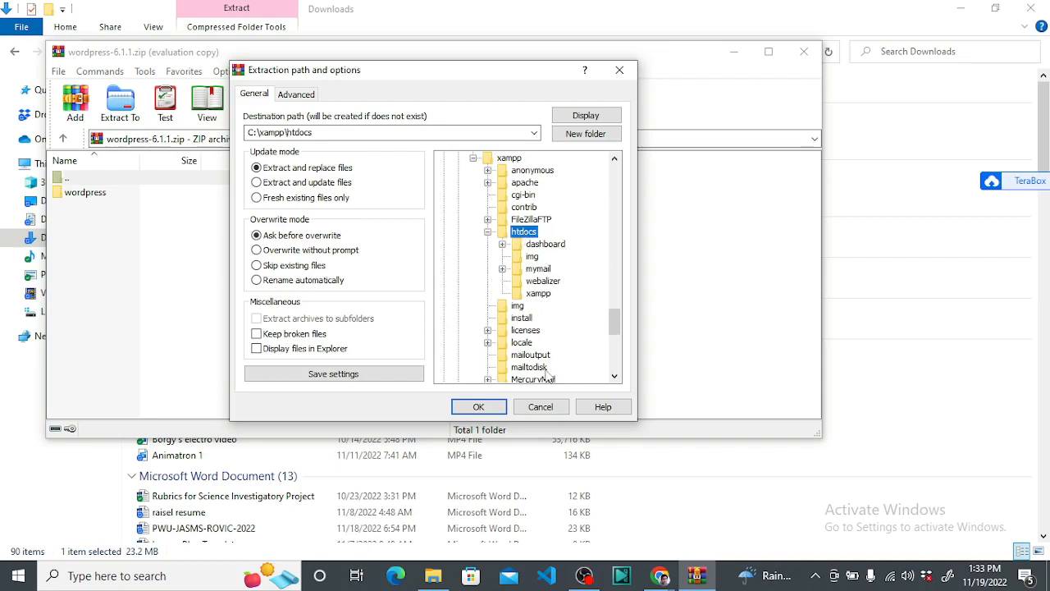
click(478, 407)
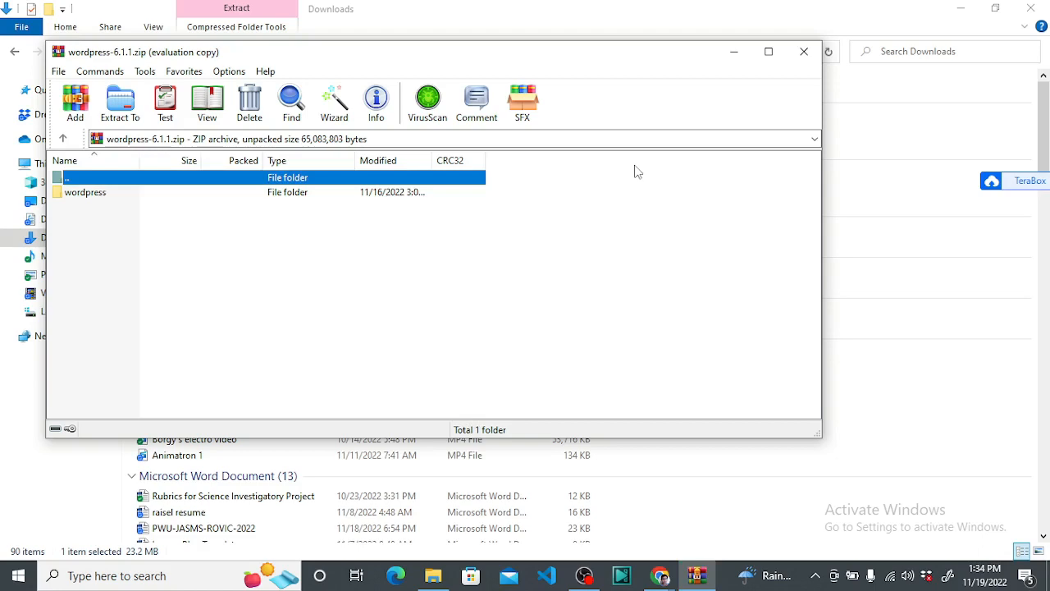
click(517, 303)
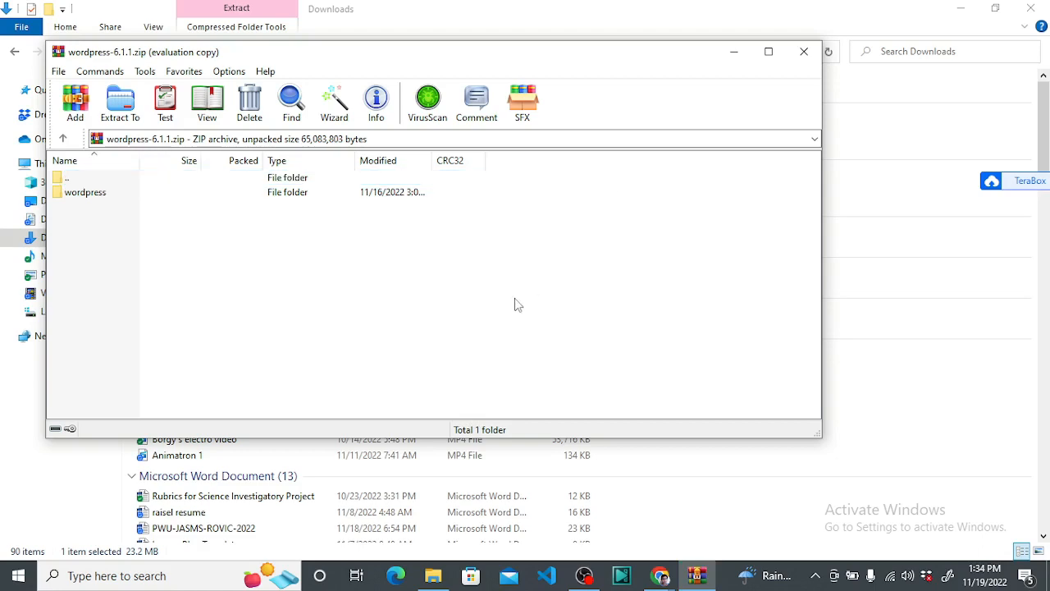
Close WinRAR and navigate File Explorer to C:\xampp\htdocs
click(803, 50)
click(68, 318)
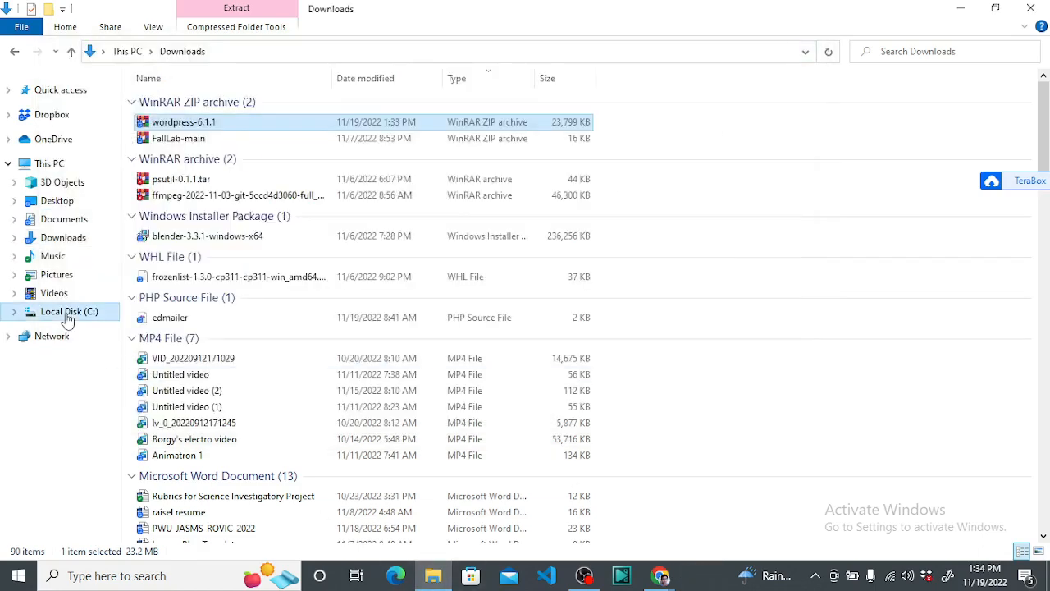
double_click(164, 213)
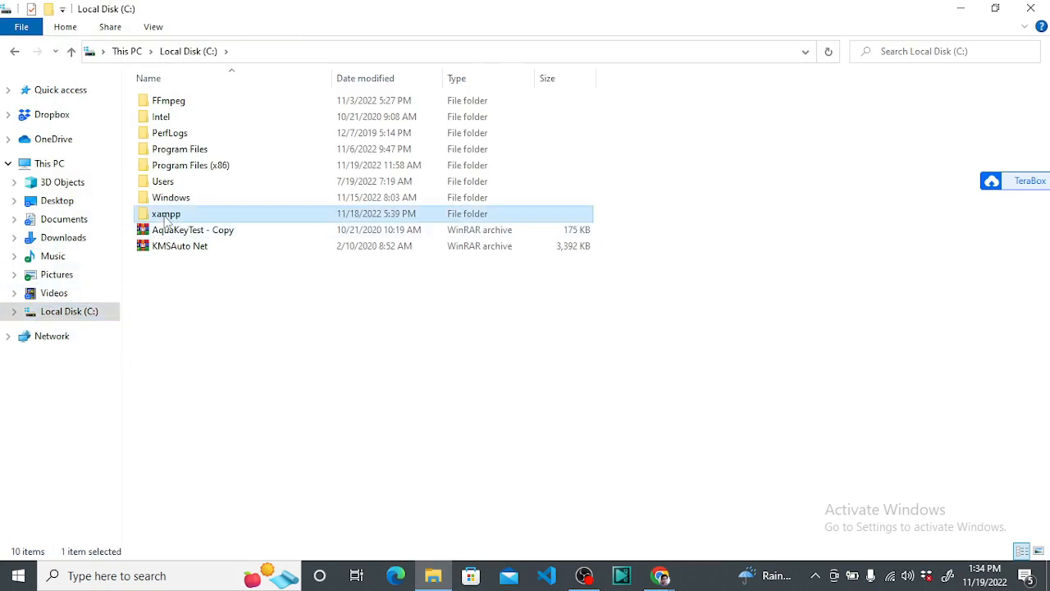
double_click(181, 184)
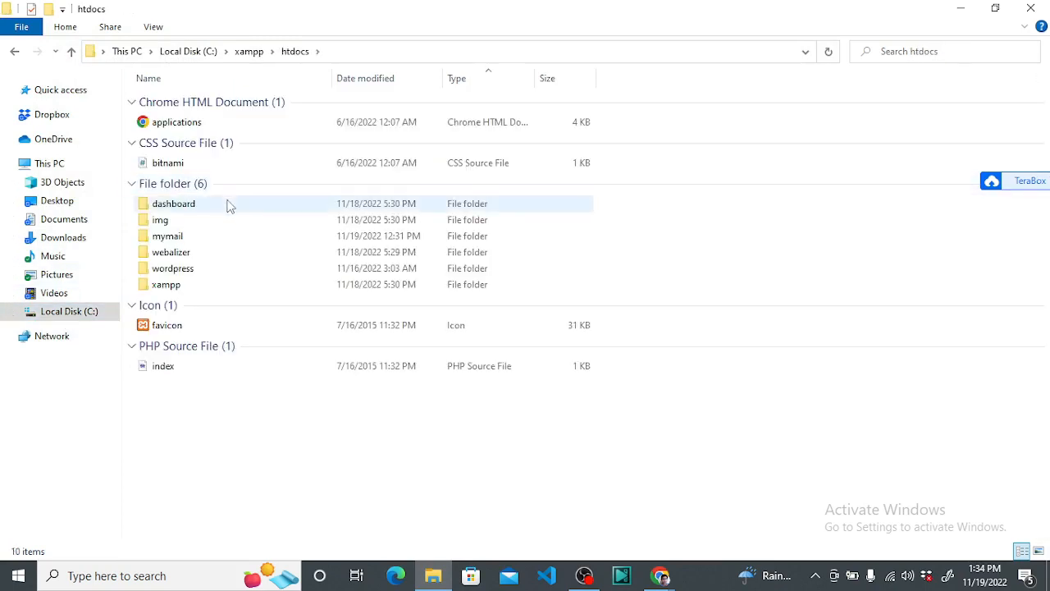
Rename the wordpress folder to 'ytuniversity' and open it
click(190, 270)
right_click(190, 271)
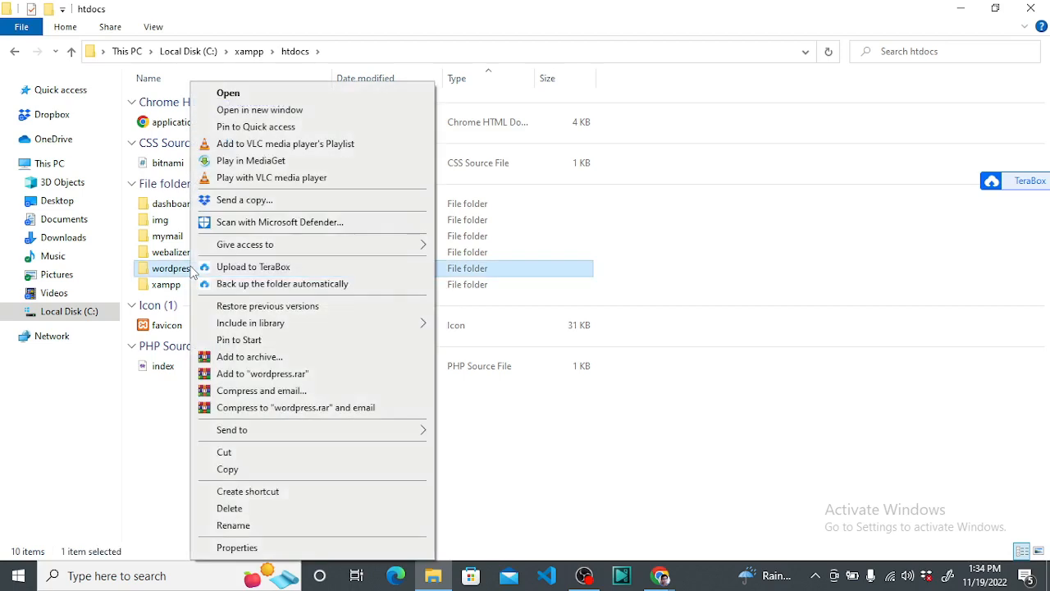
click(254, 526)
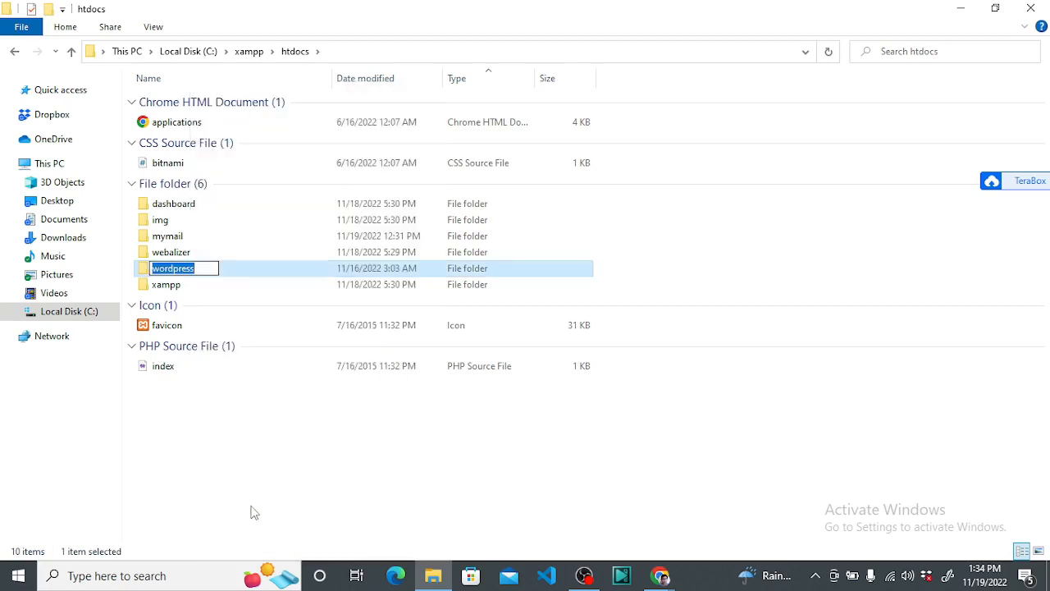
text(ytu)
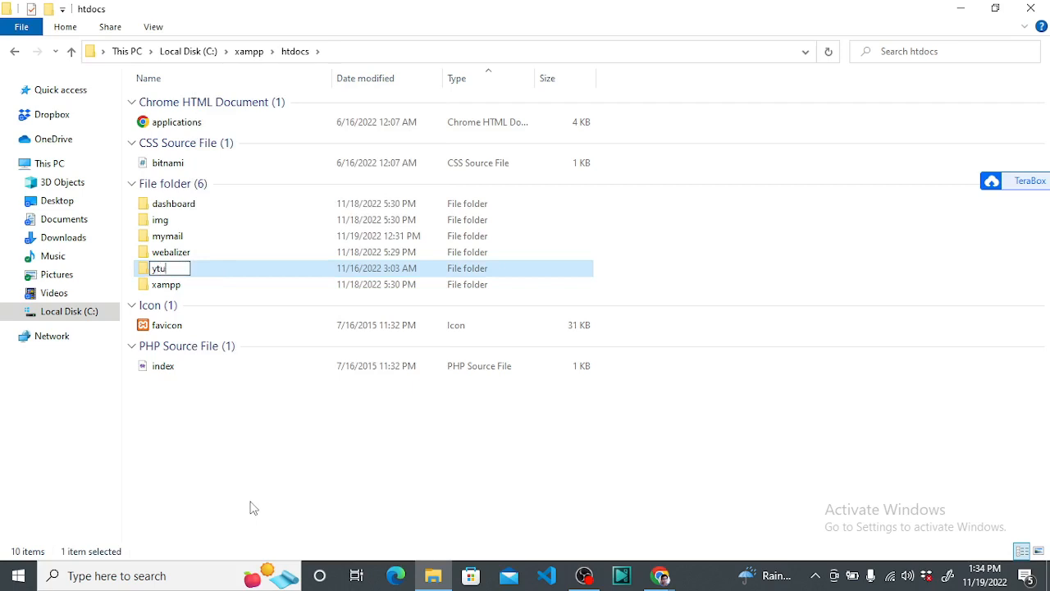
text(niversity)
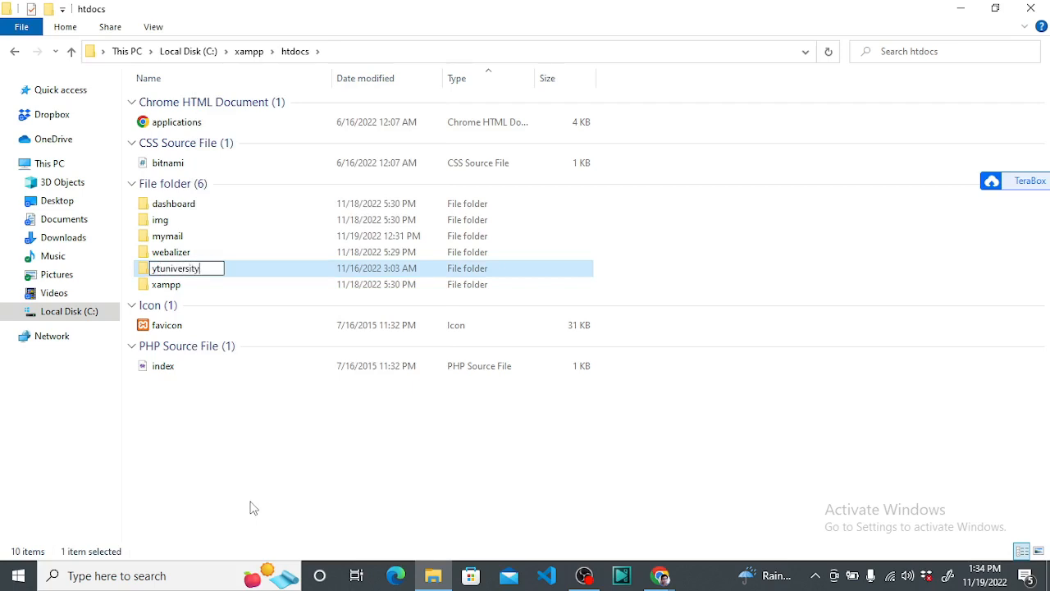
key(Return)
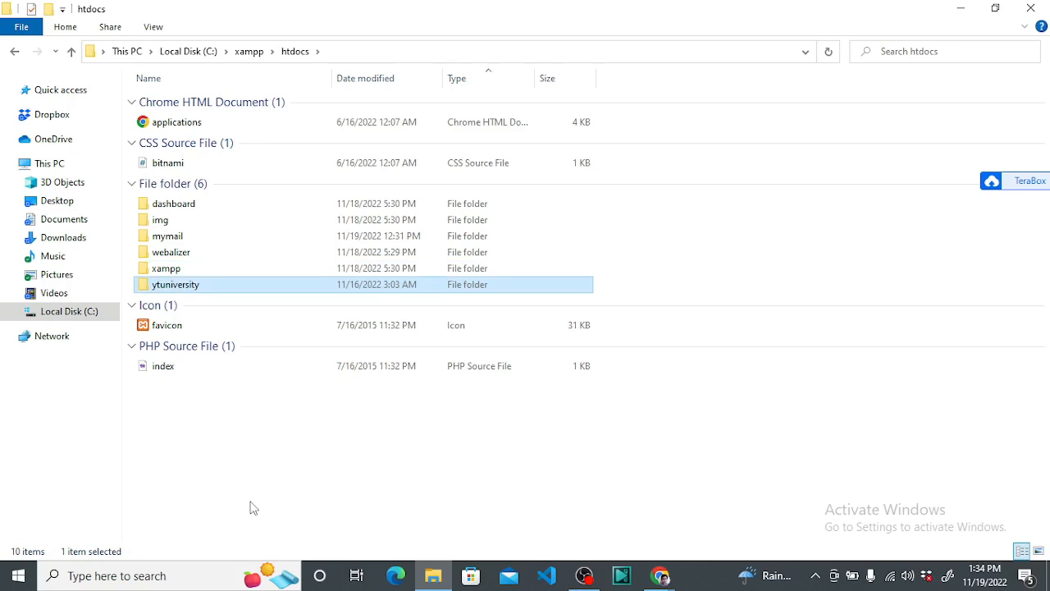
double_click(187, 288)
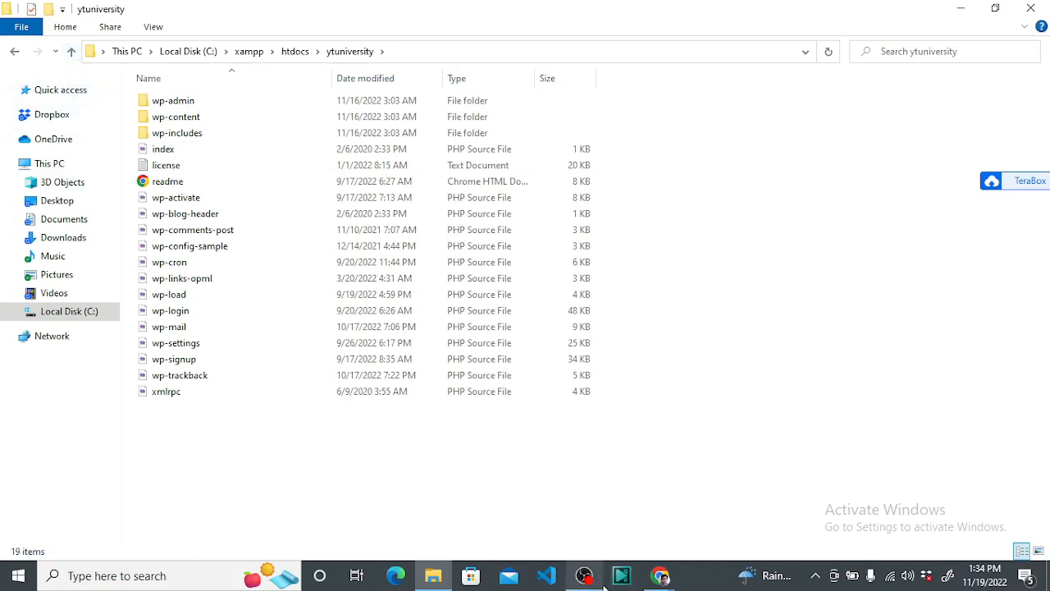
Search Windows for 'xampp' and run XAMPP Control Panel as administrator
mouse_move(661, 574)
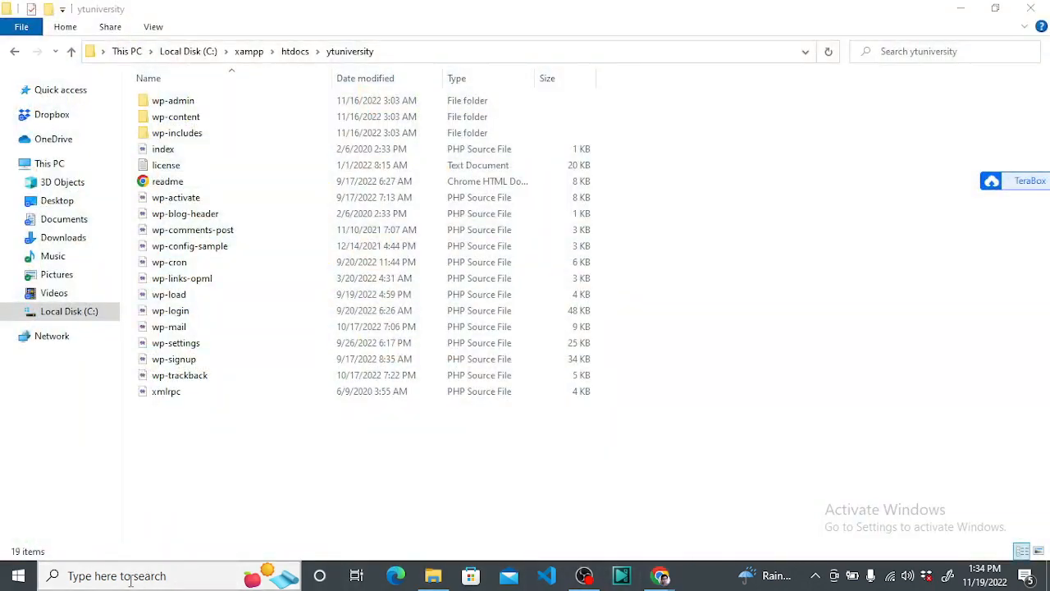
click(130, 577)
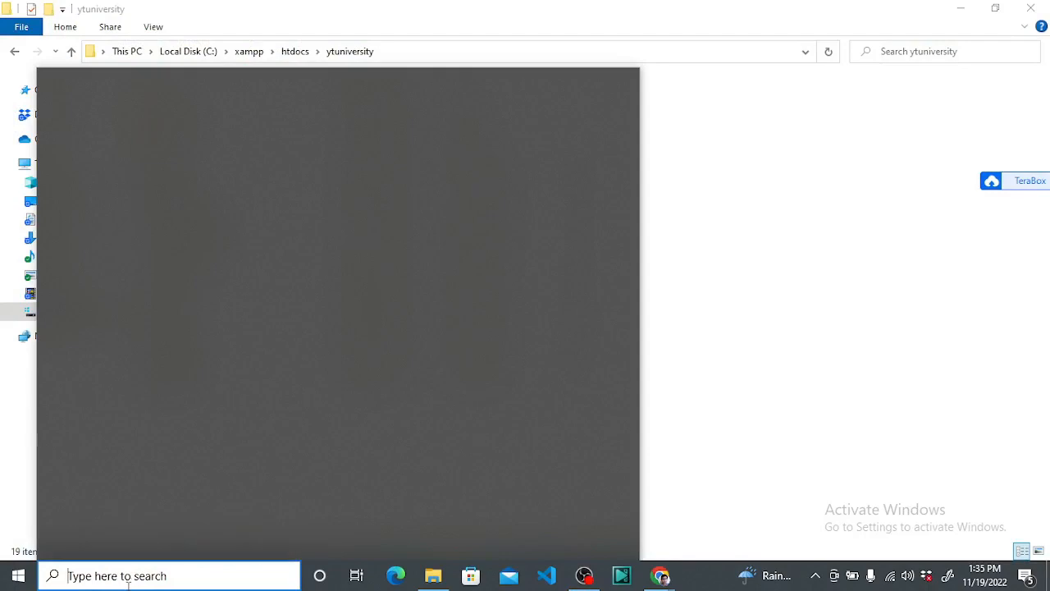
text(xampp)
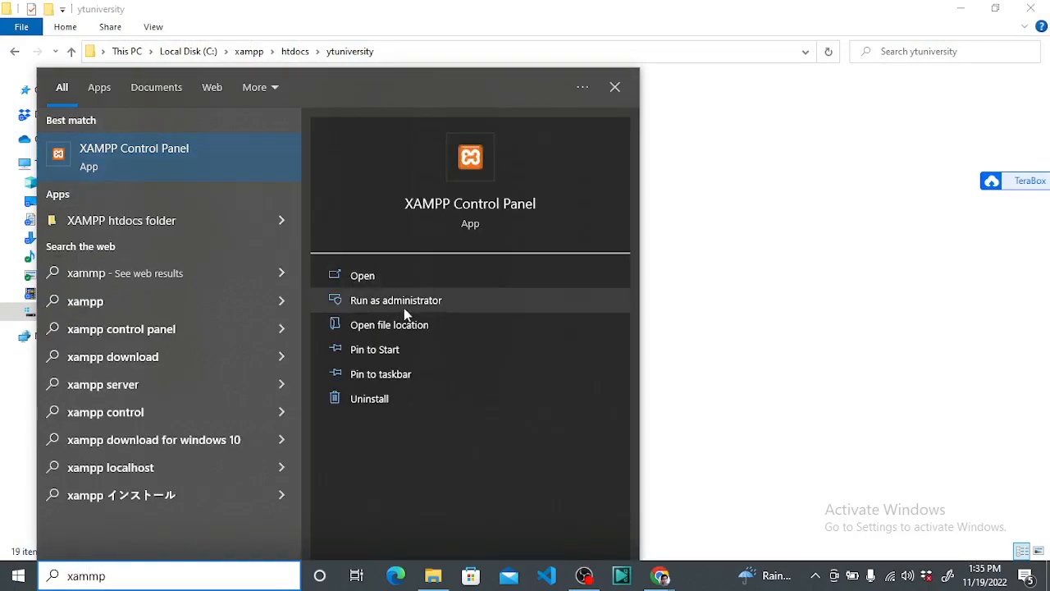
click(405, 302)
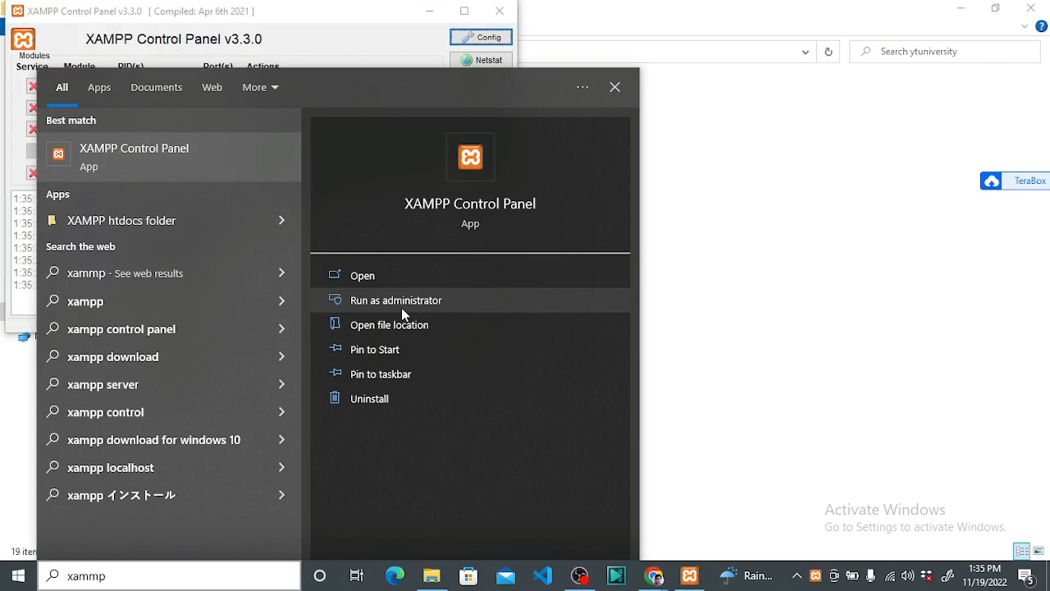
click(777, 234)
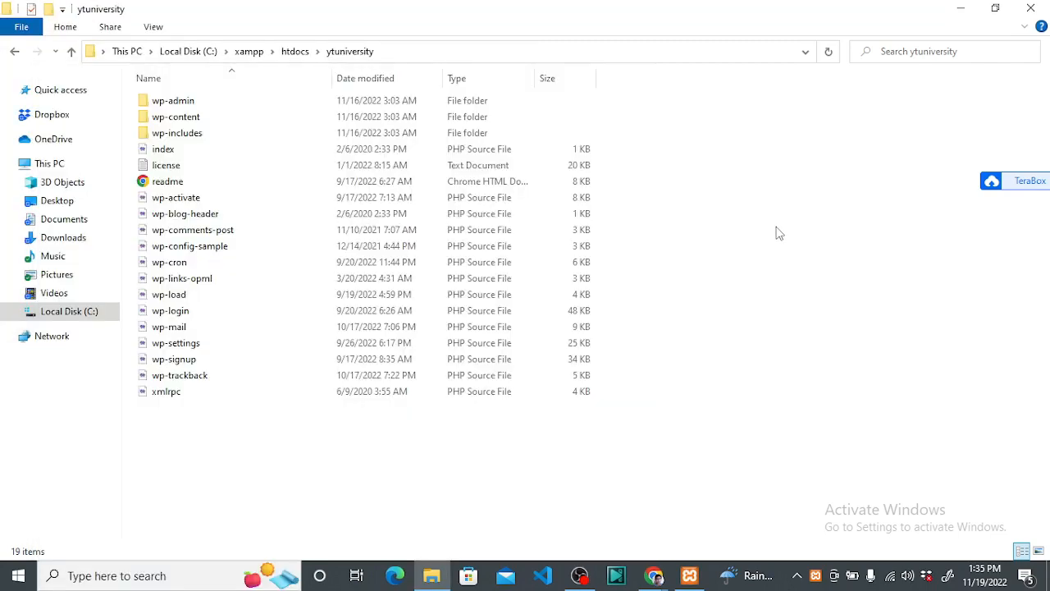
Bring XAMPP Control Panel forward and start the Apache and MySQL modules
click(689, 576)
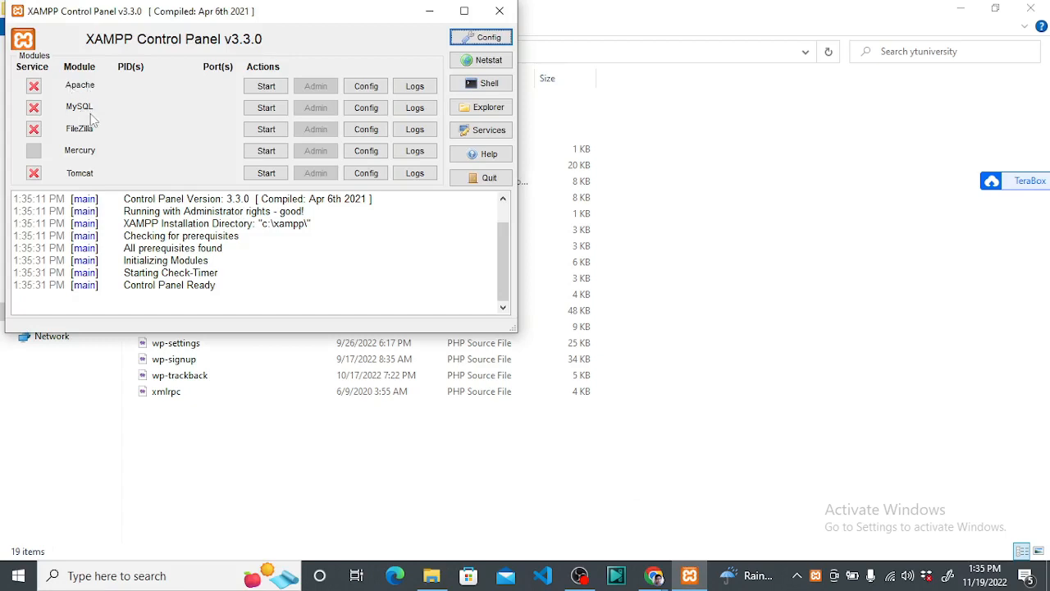
click(266, 86)
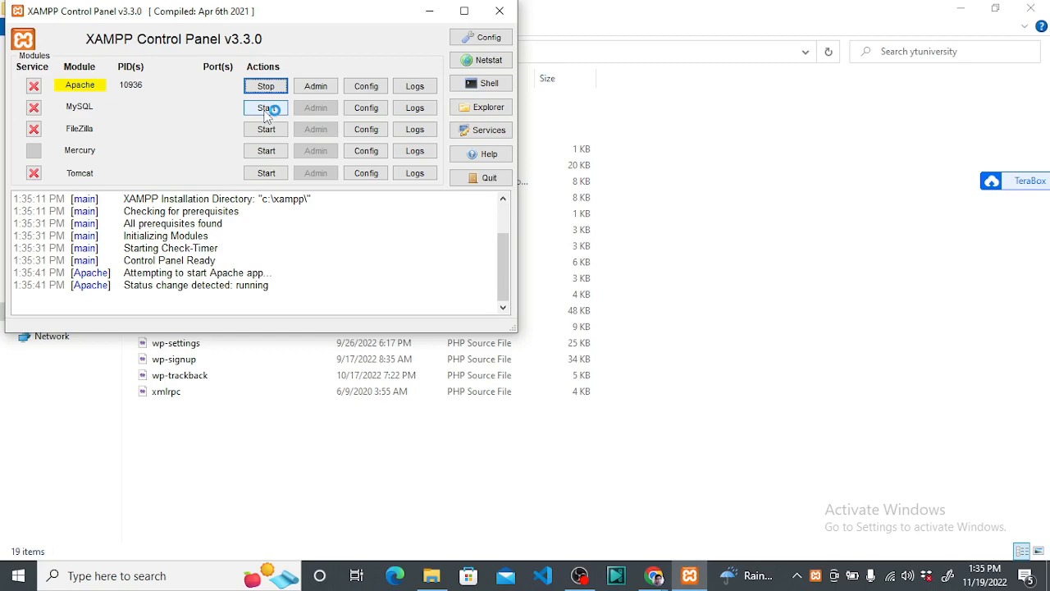
click(264, 111)
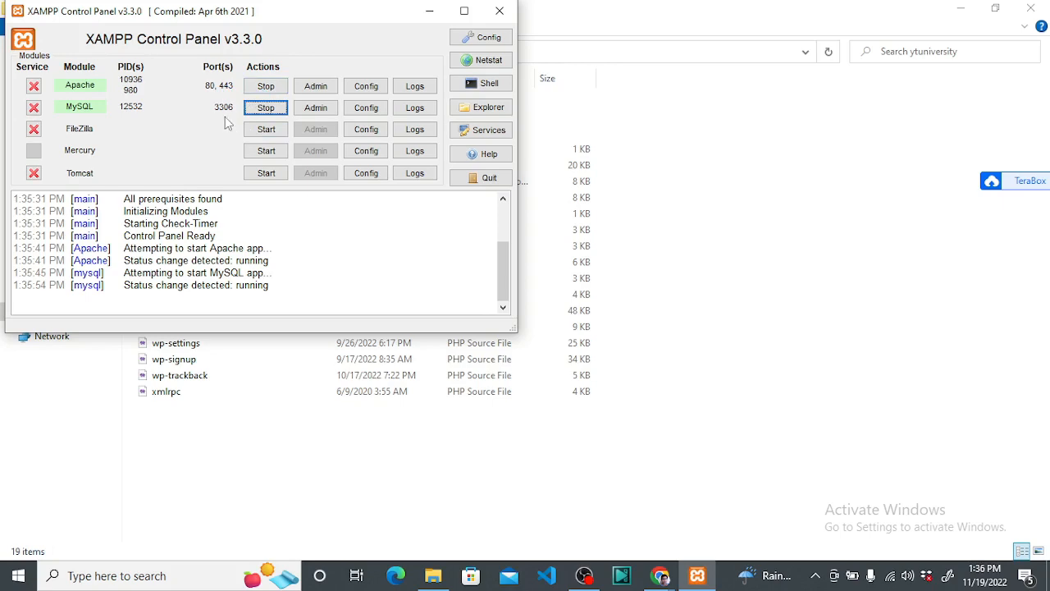
Minimize XAMPP and Explorer, close the wordpress.org tab, and open localhost/phpmyadmin/ in a new tab
click(429, 12)
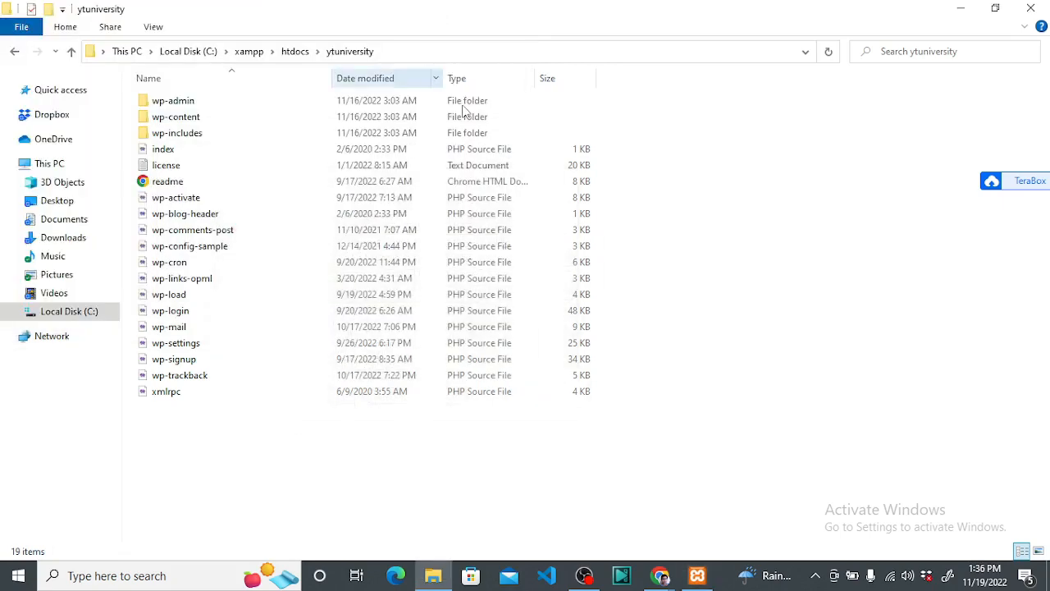
click(958, 9)
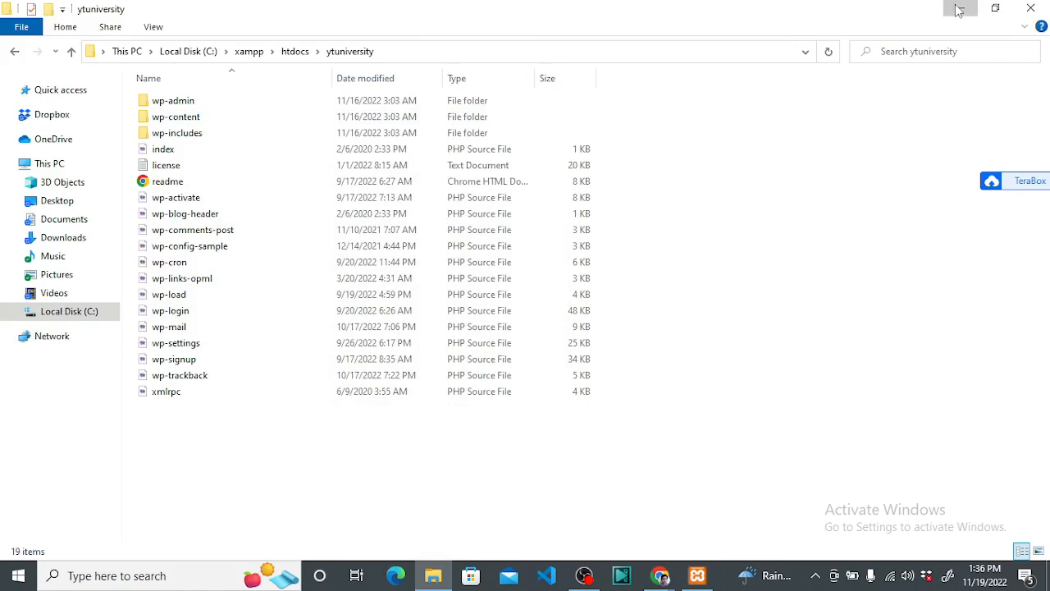
mouse_move(422, 140)
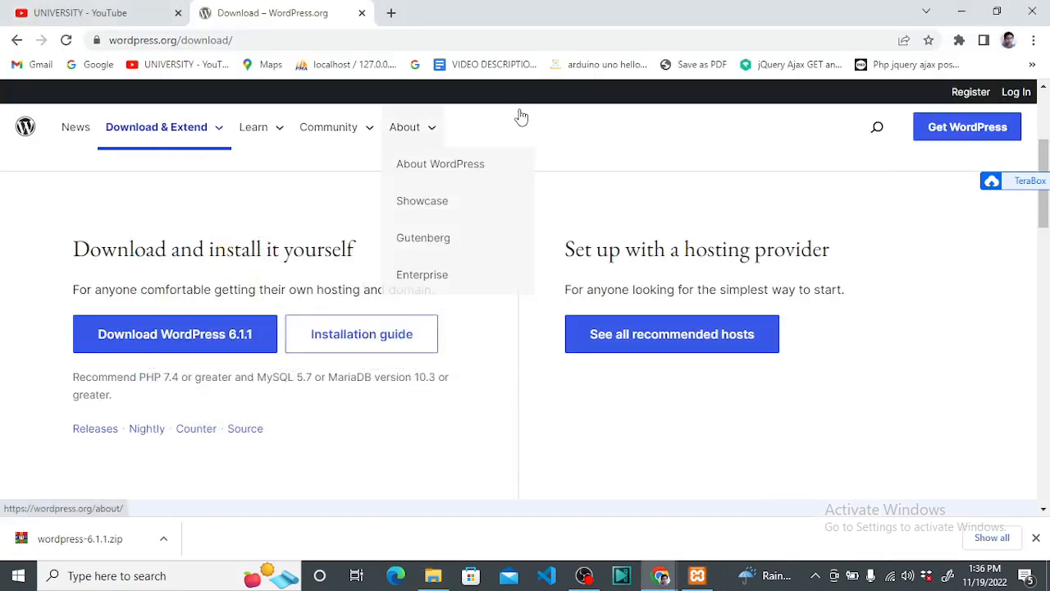
click(362, 12)
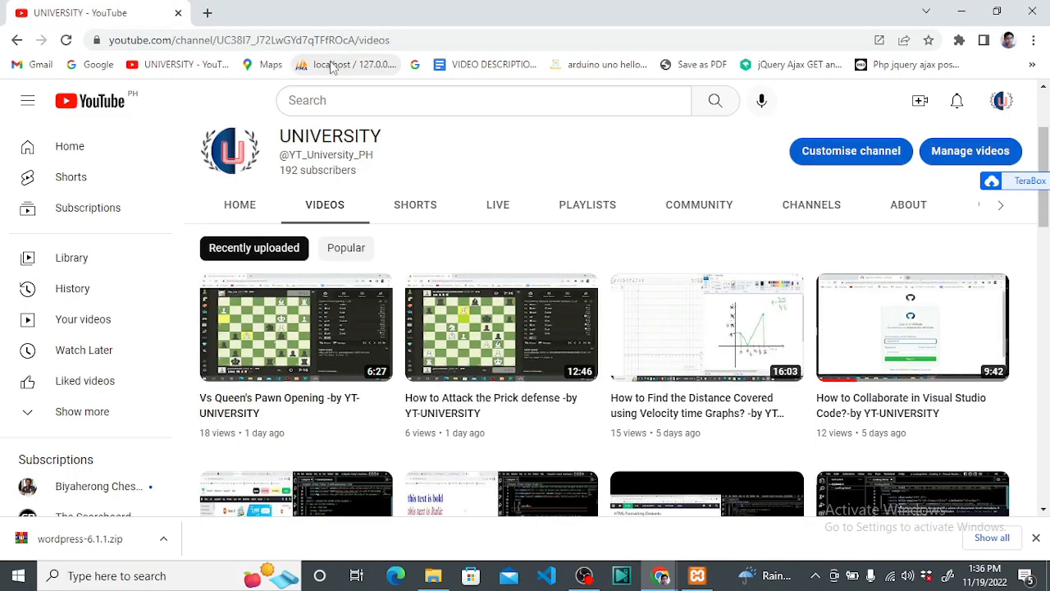
click(207, 12)
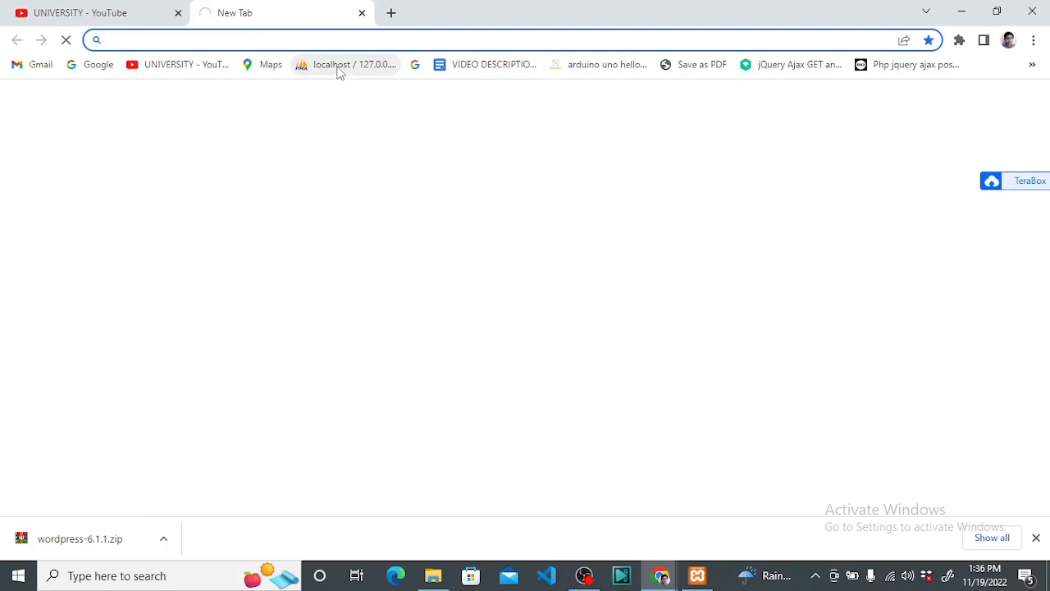
click(338, 71)
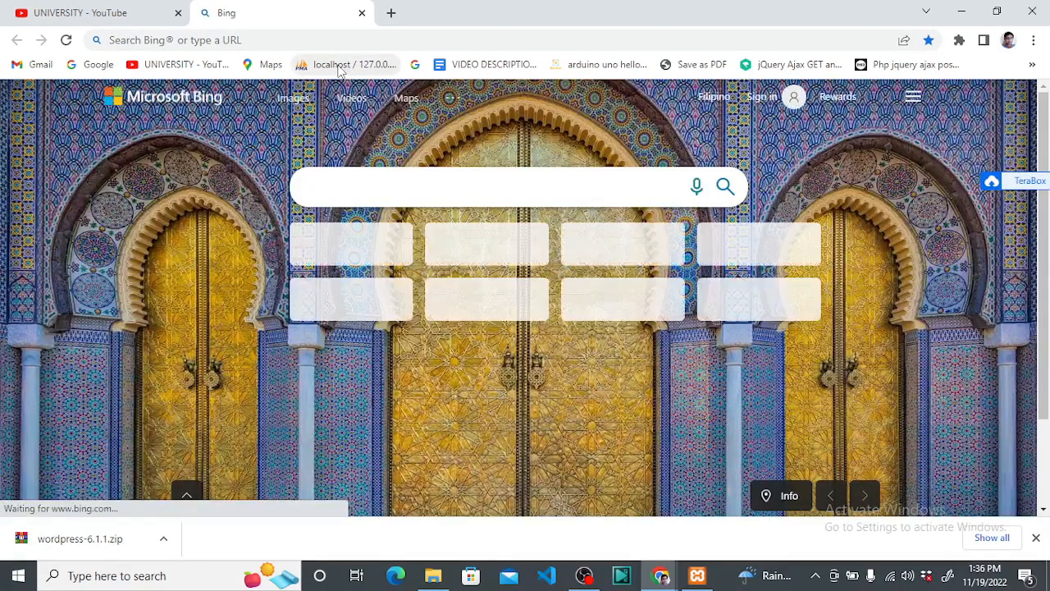
click(338, 72)
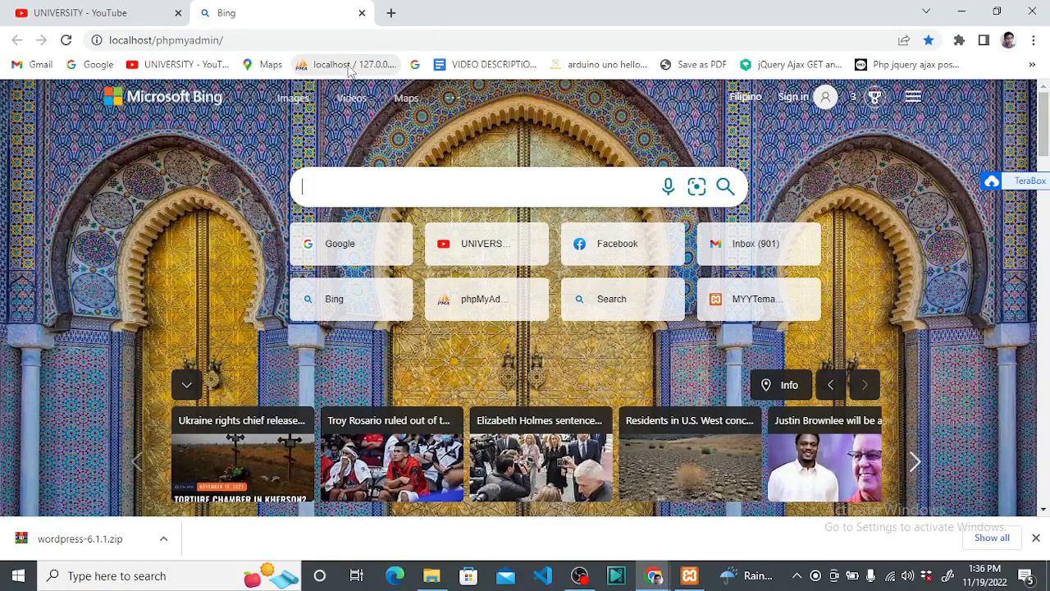
Reach phpMyAdmin via XAMPP's Apache Admin dashboard, showing the 127.0.0.1 MariaDB databases
click(348, 65)
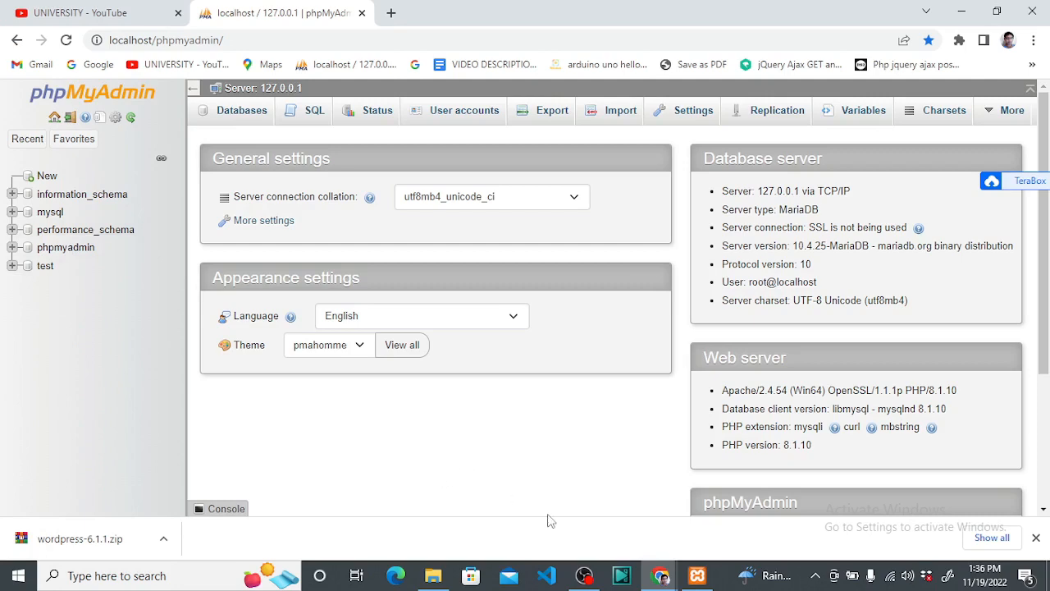
click(696, 575)
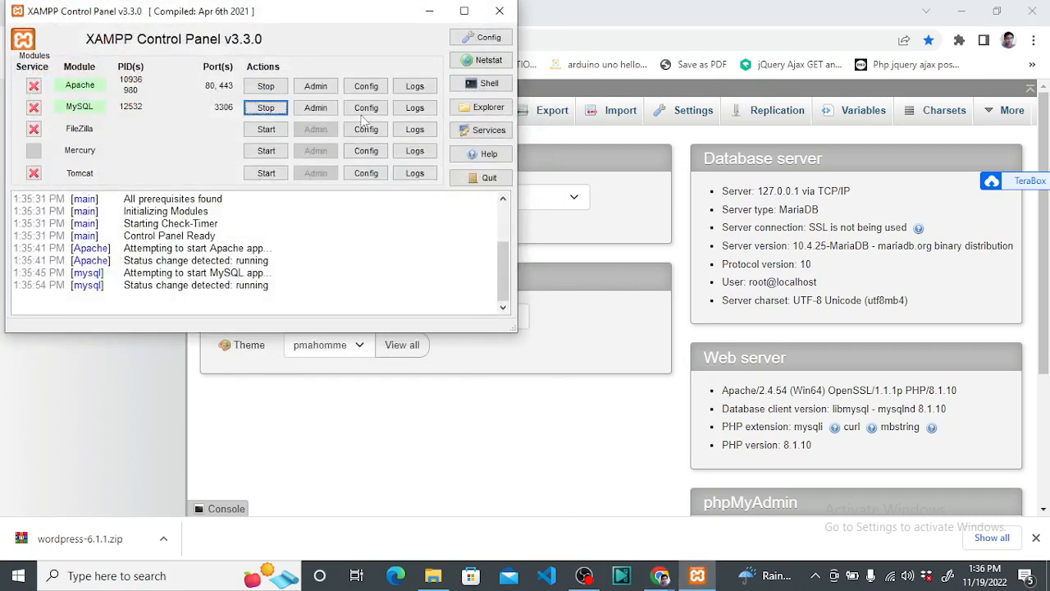
click(423, 16)
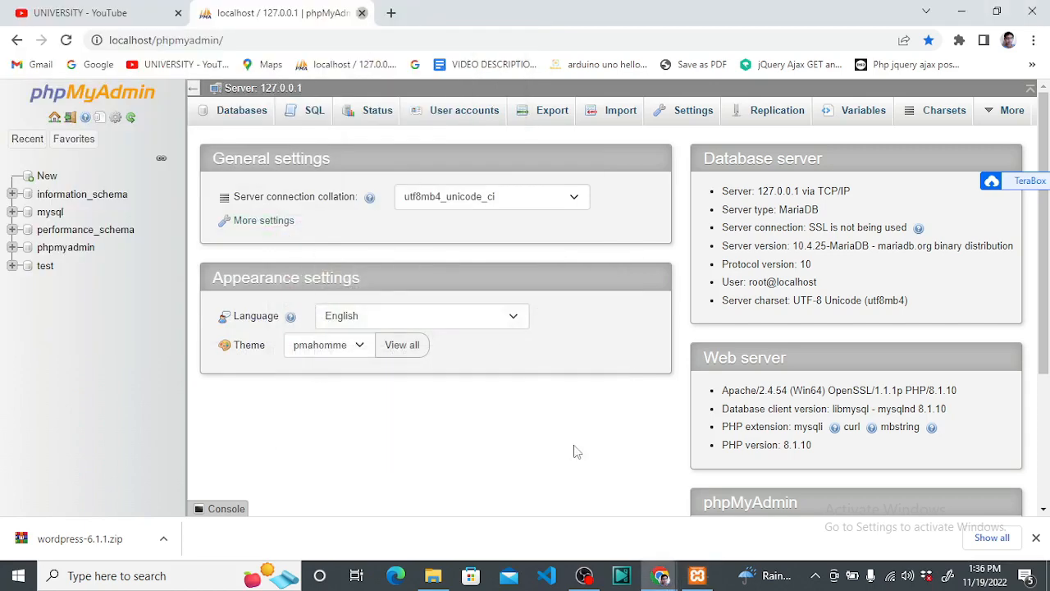
click(362, 13)
click(697, 575)
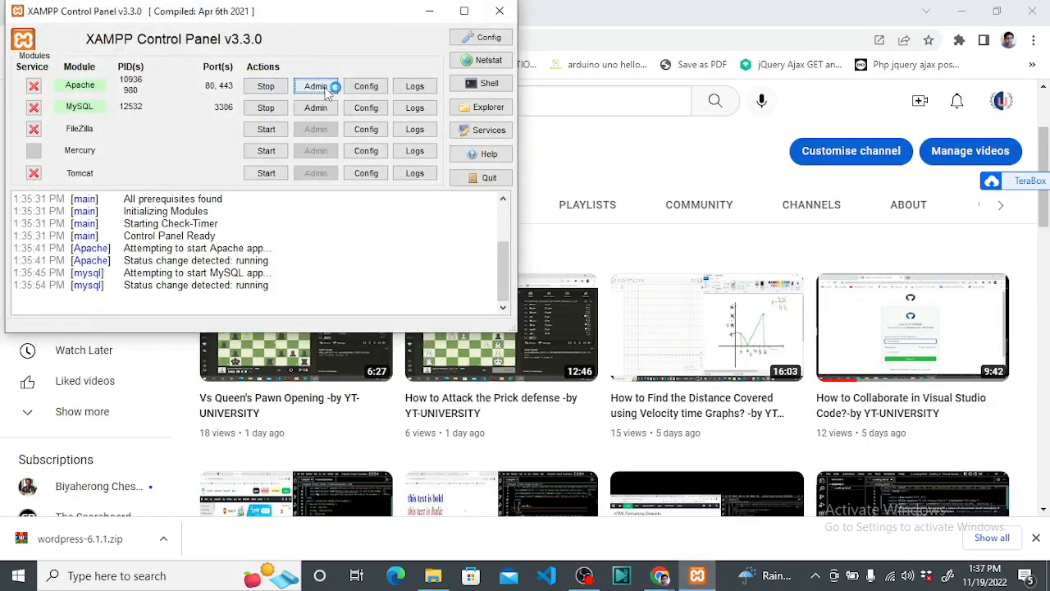
click(316, 87)
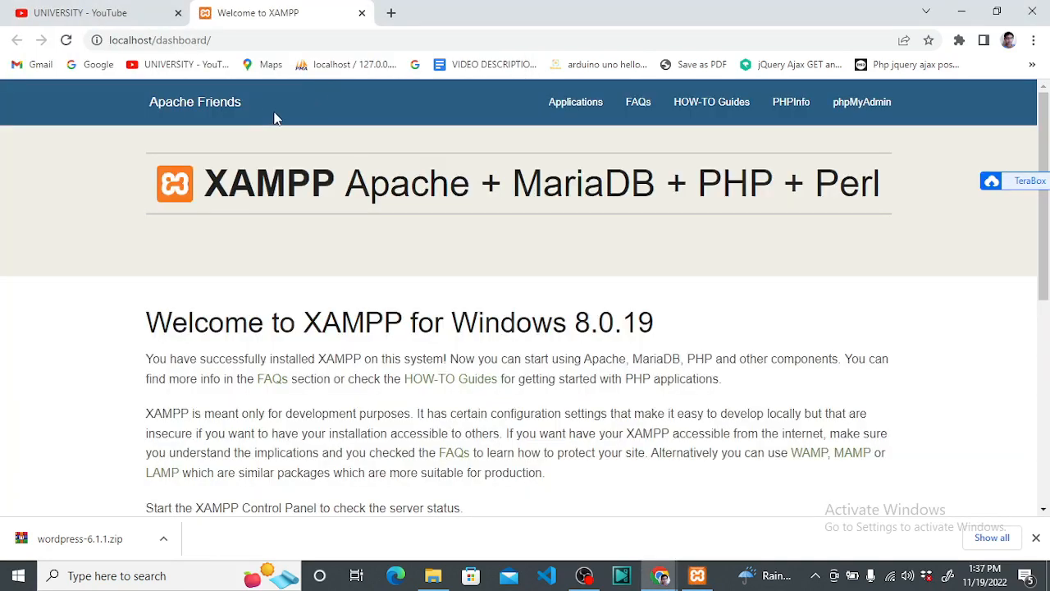
click(871, 106)
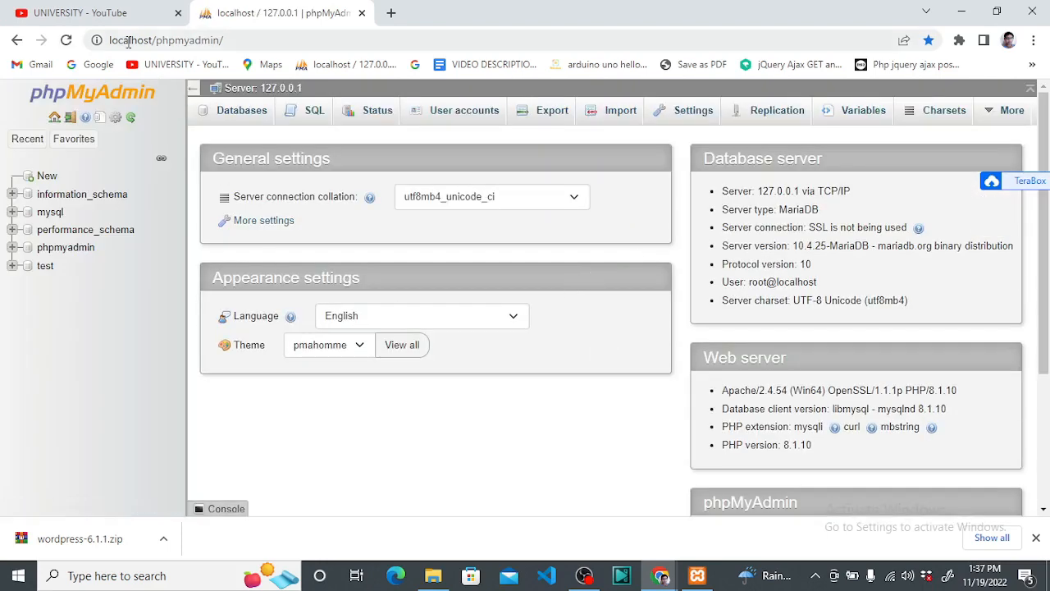
drag(225, 41, 107, 32)
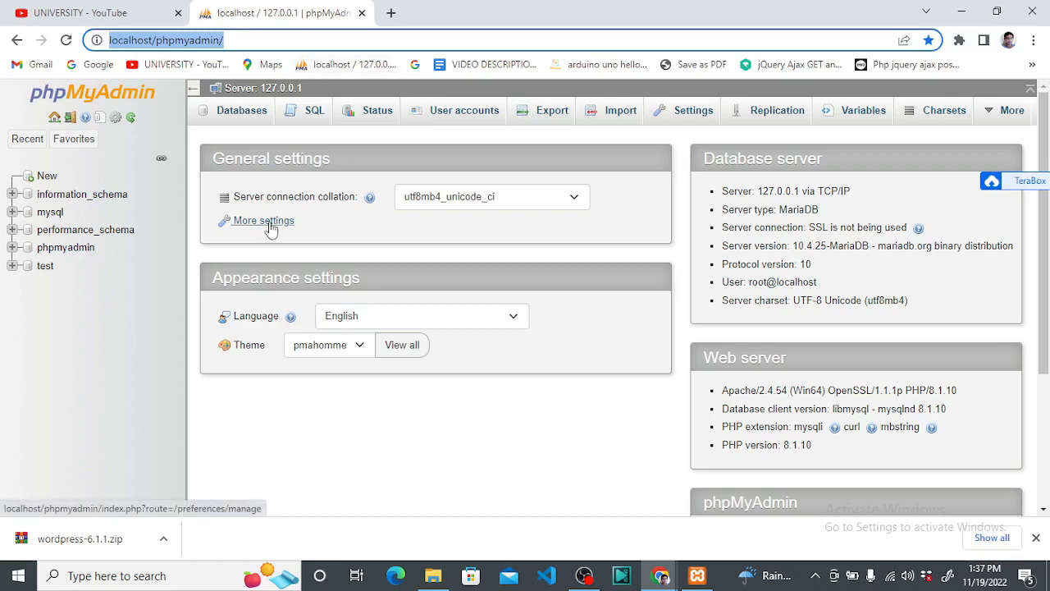
click(415, 483)
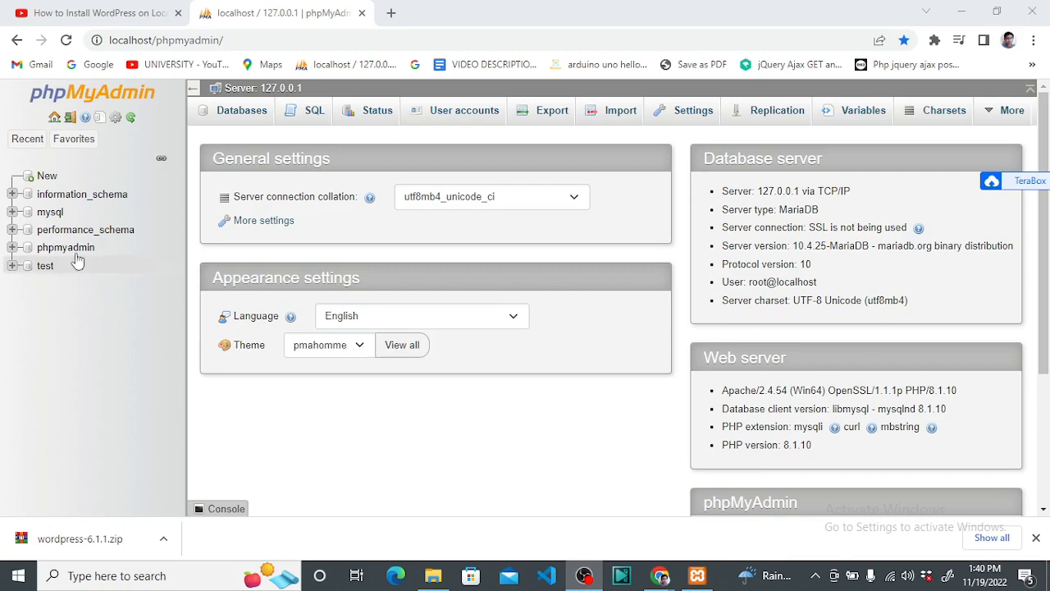
Create an empty database named ytuniversity, keeping utf8mb4_general_ci collation
click(47, 177)
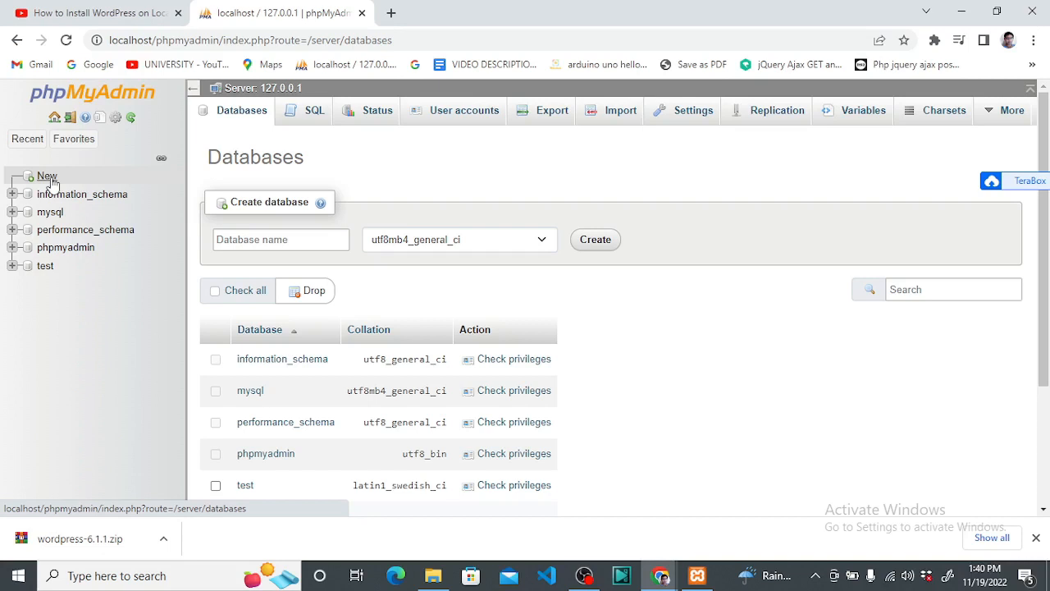
click(231, 239)
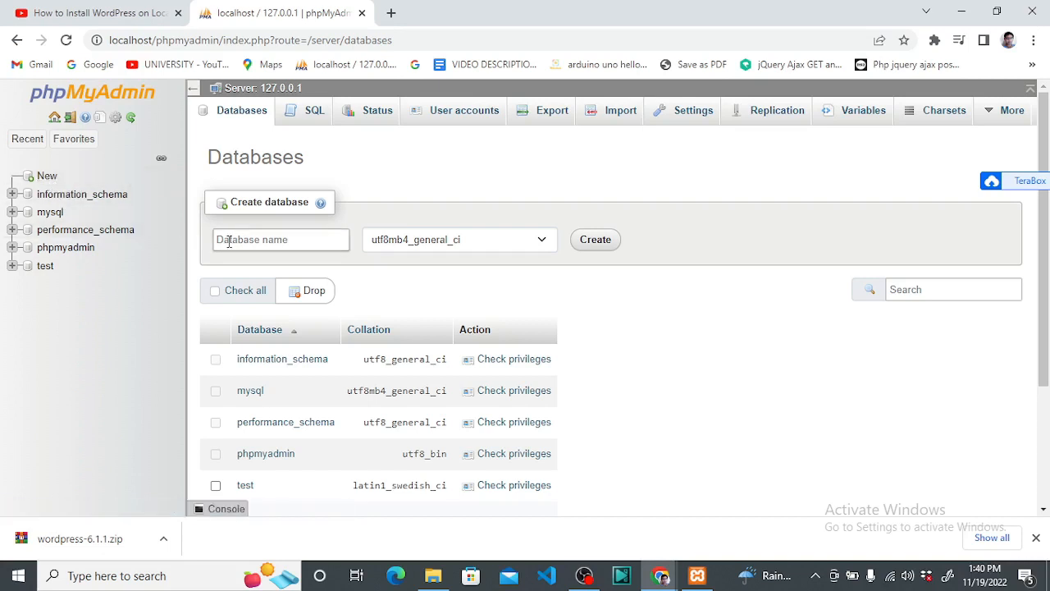
click(231, 240)
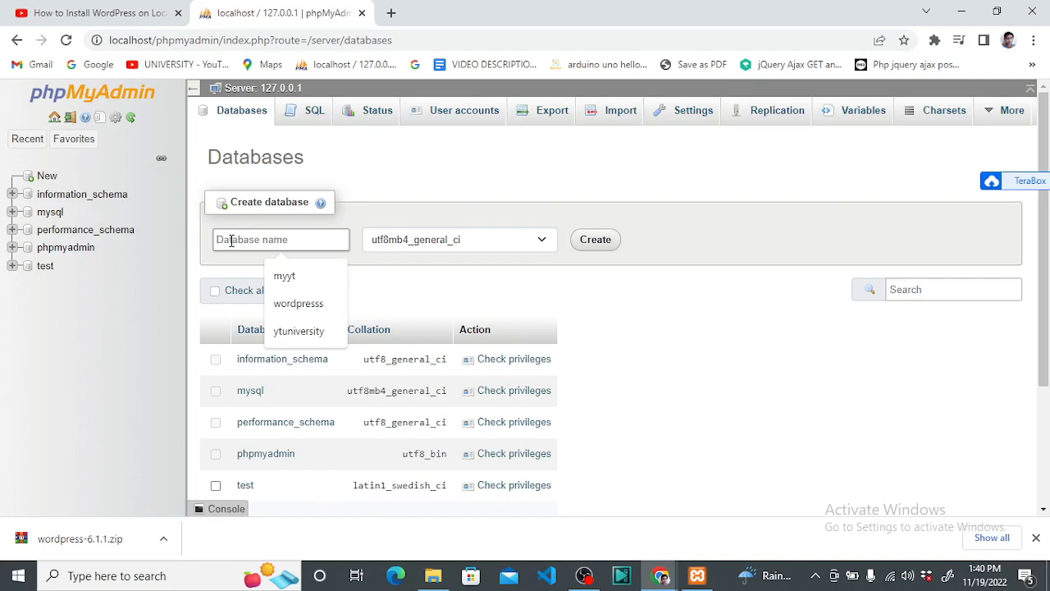
click(298, 332)
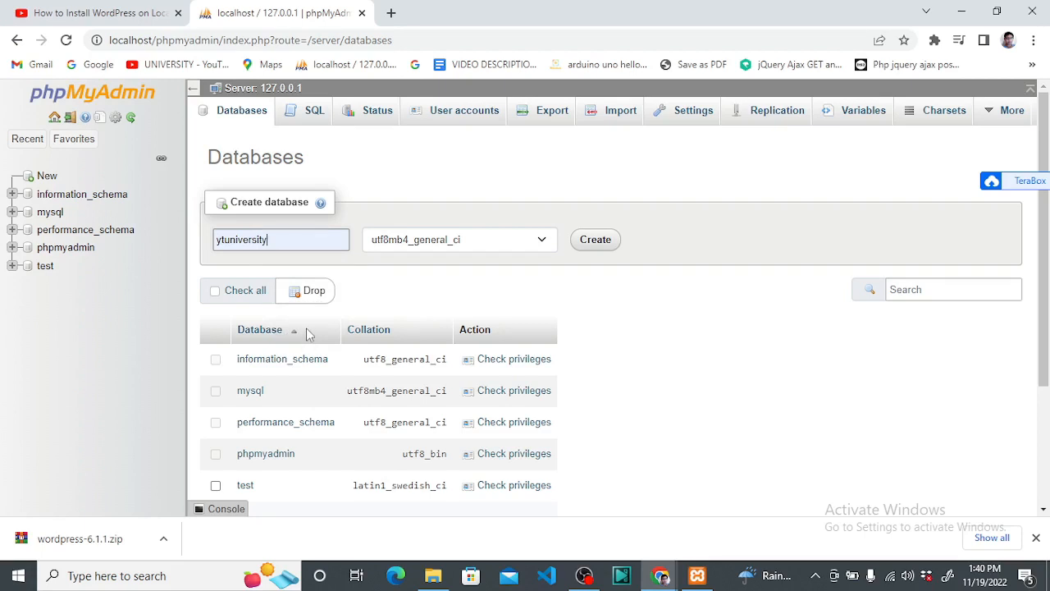
click(598, 243)
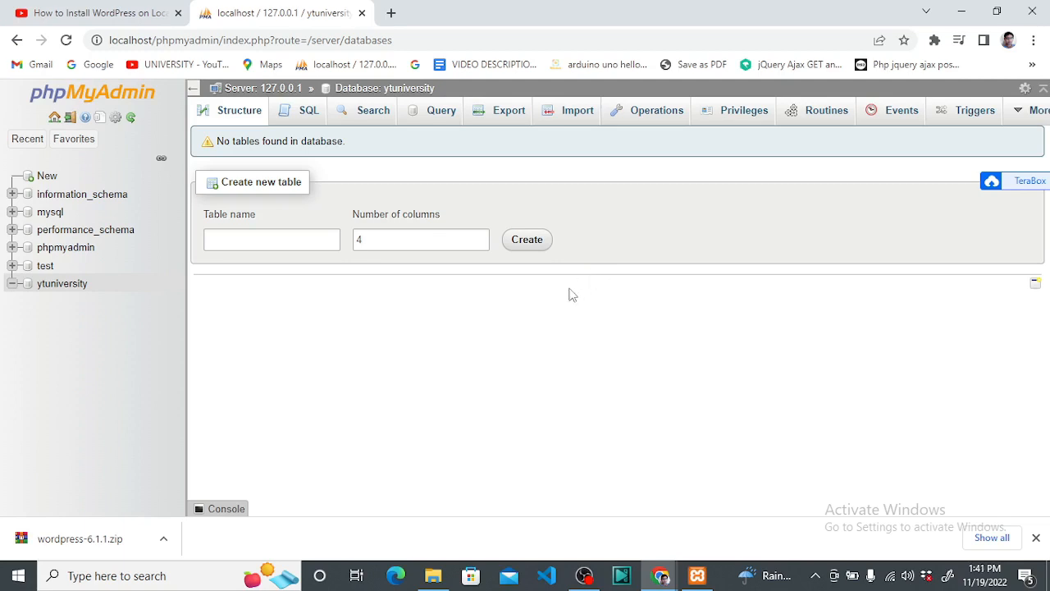
right_click(75, 287)
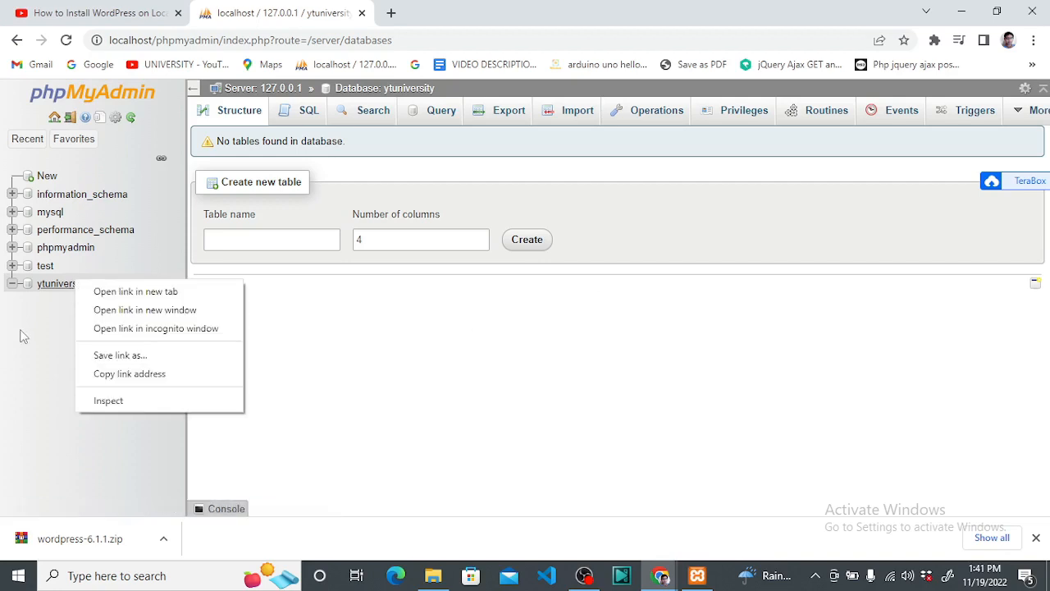
click(65, 311)
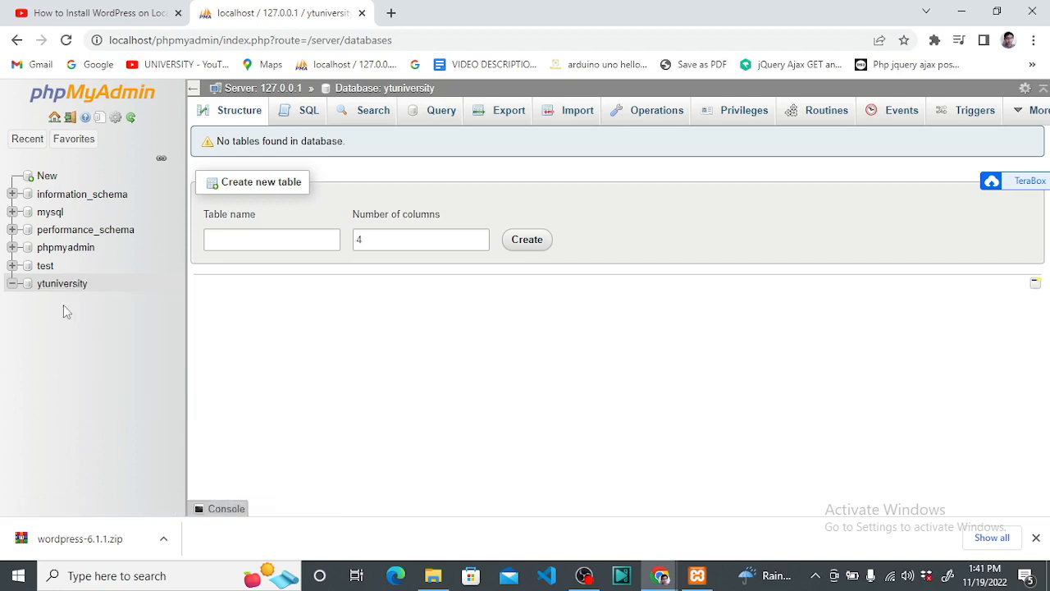
In the SQL editor, run the query DROP DATABASE ytuniversity
click(316, 110)
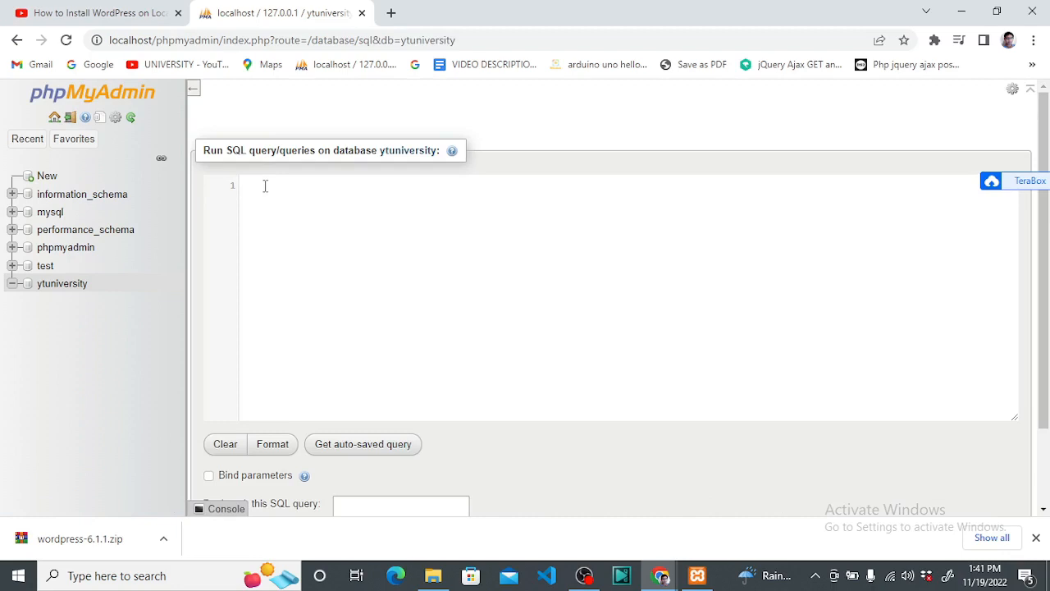
text(drop)
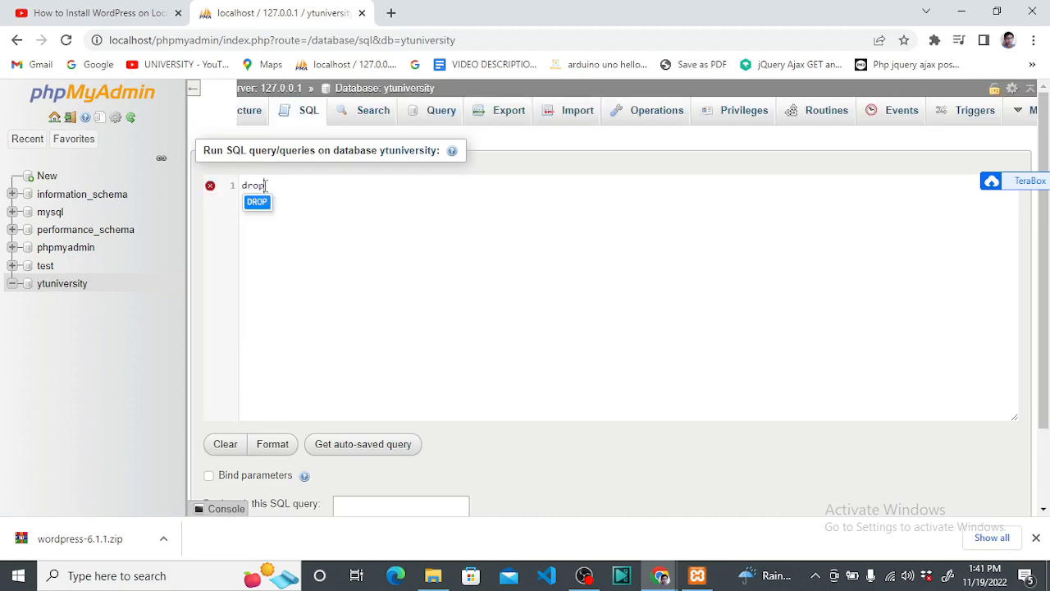
key(Return)
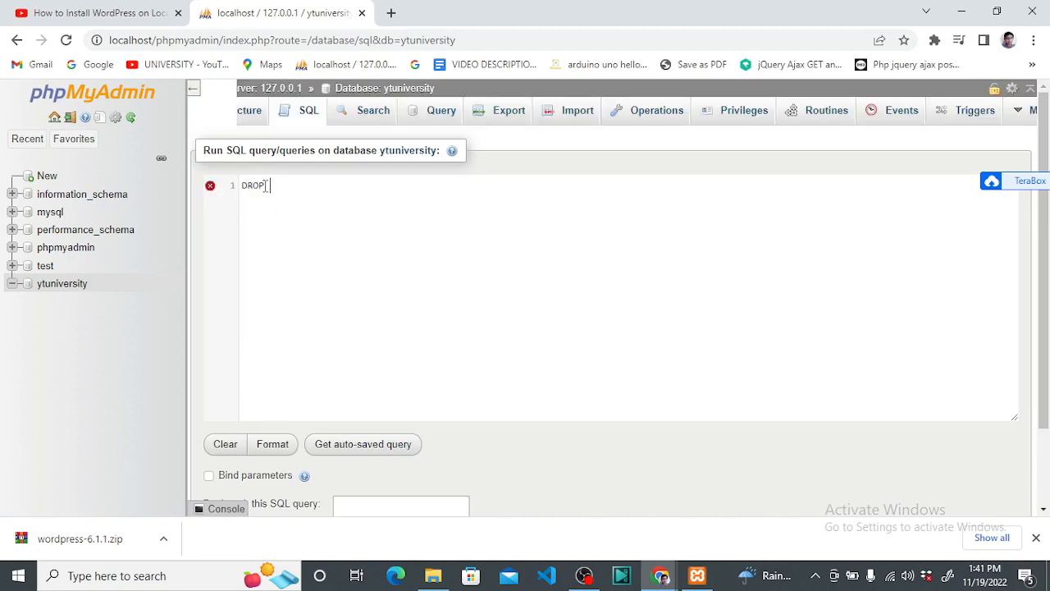
text(dat)
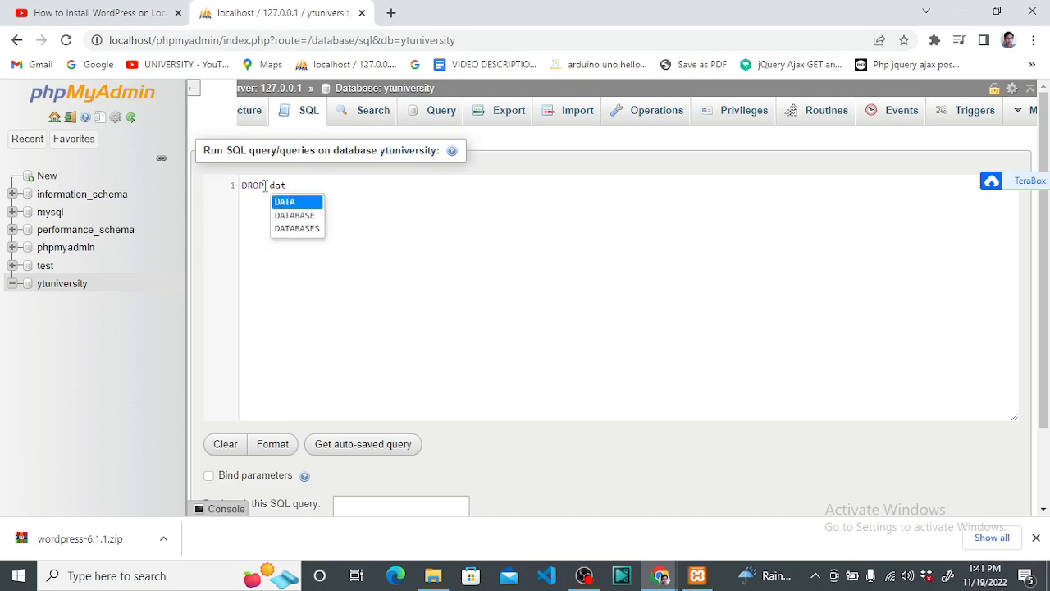
key(Down)
key(Return)
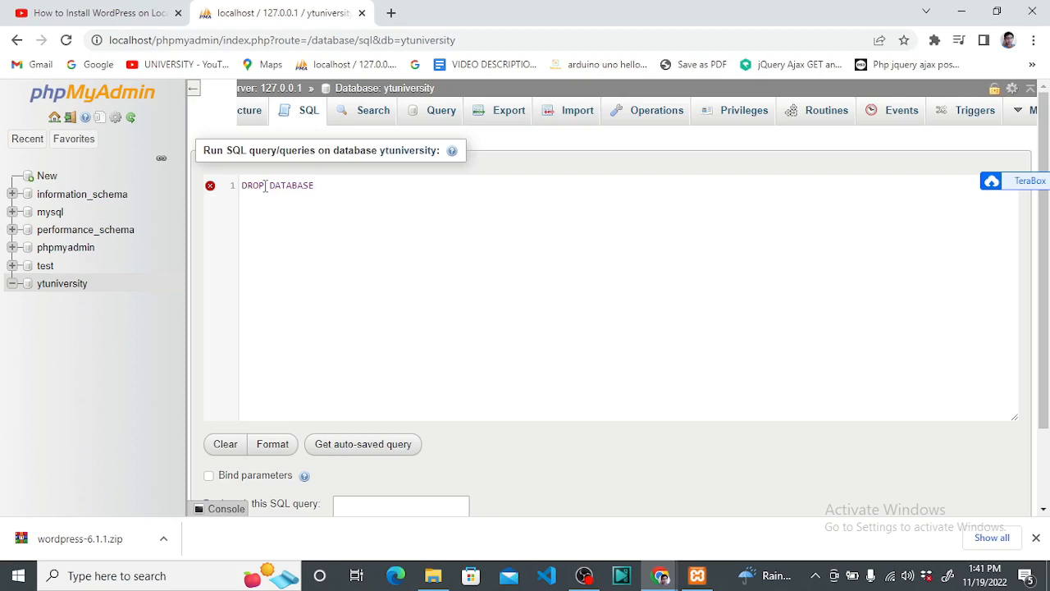
text(ytuniversity)
key(Return)
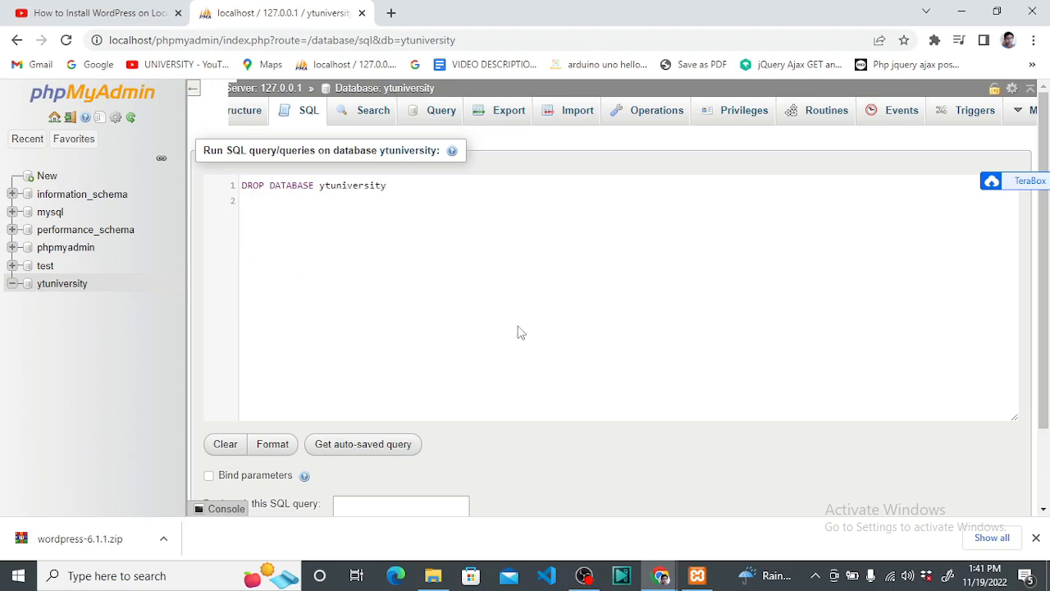
scroll(520, 333, down, 2)
click(907, 459)
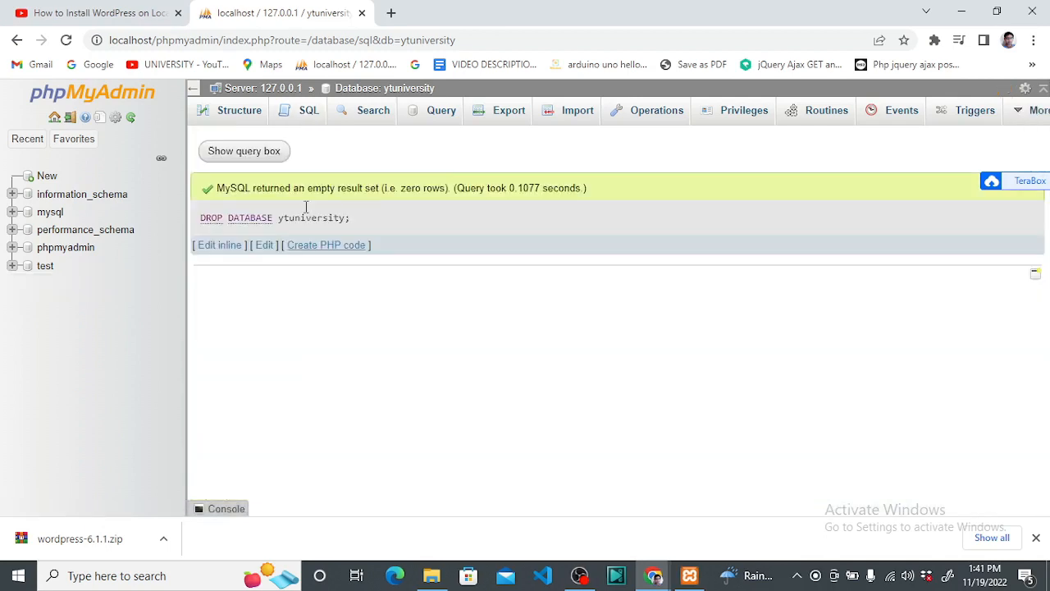
Dismiss the 'No databases selected' notification and return to the database creation page
click(308, 113)
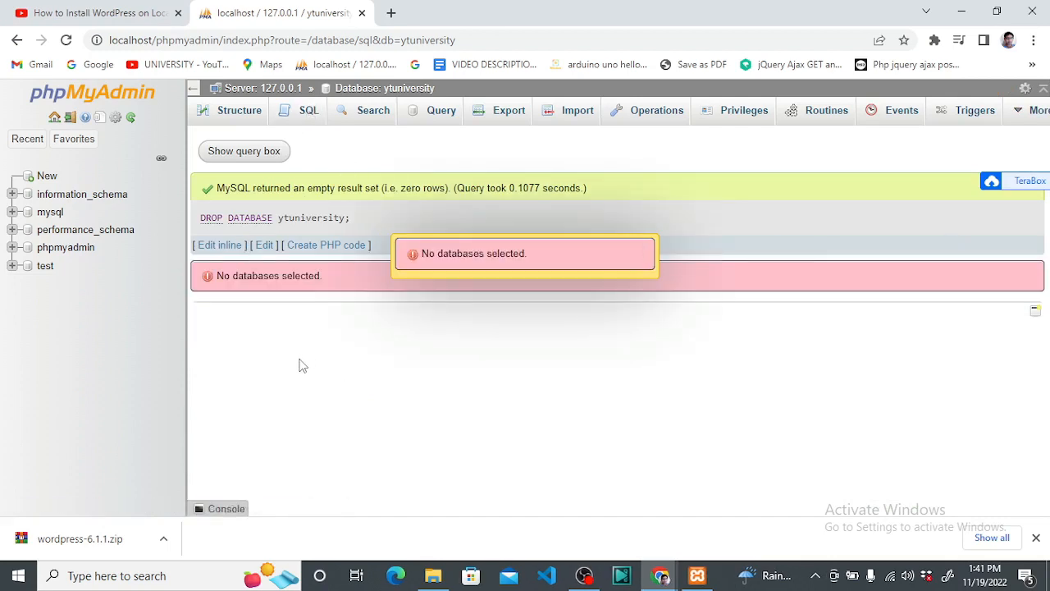
click(506, 264)
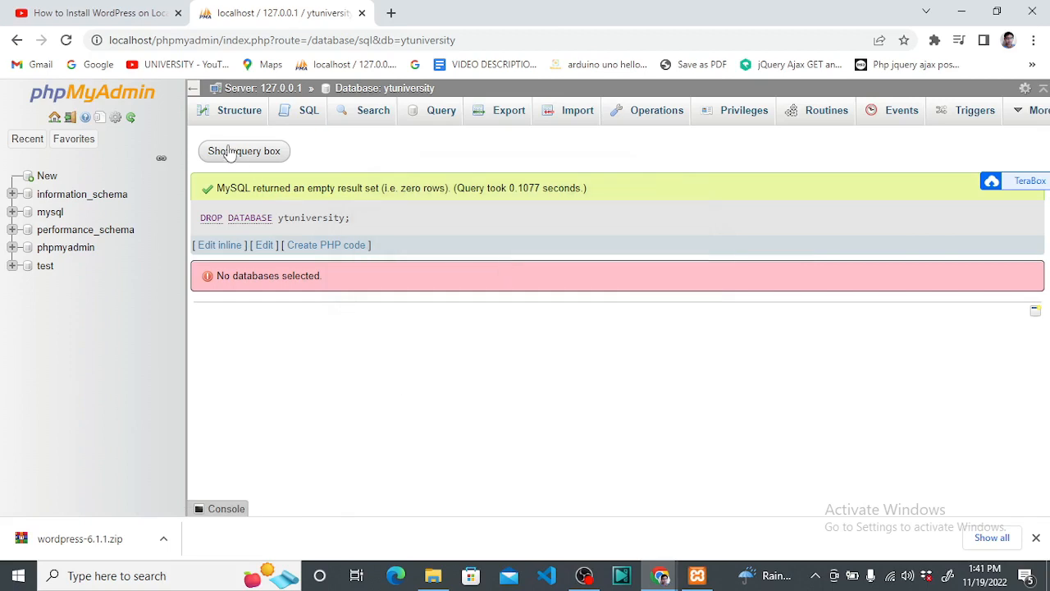
click(43, 175)
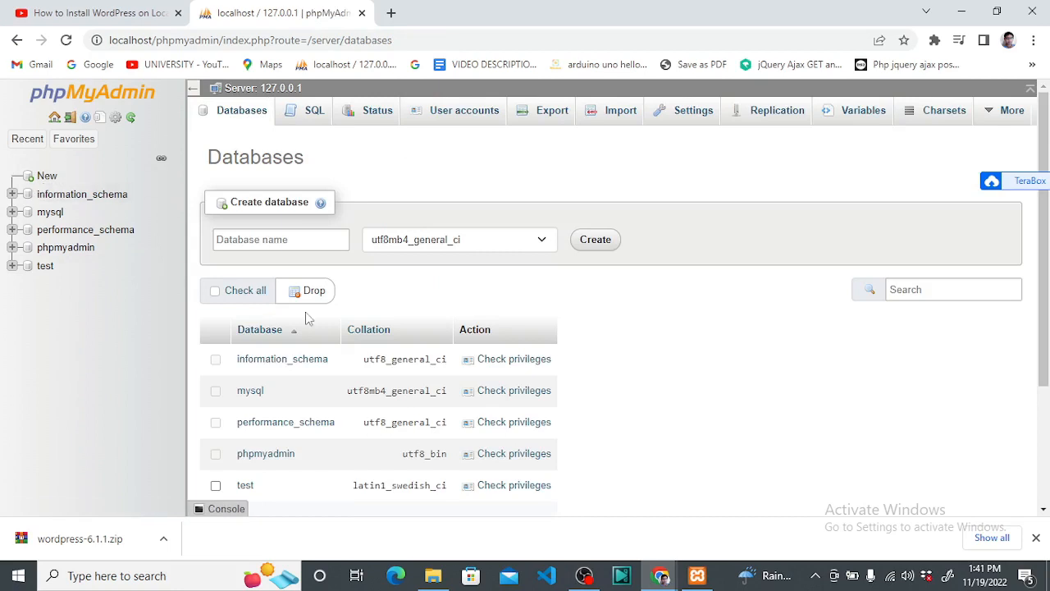
Create the ytuniversity database again, picking the name from the suggestions
click(279, 236)
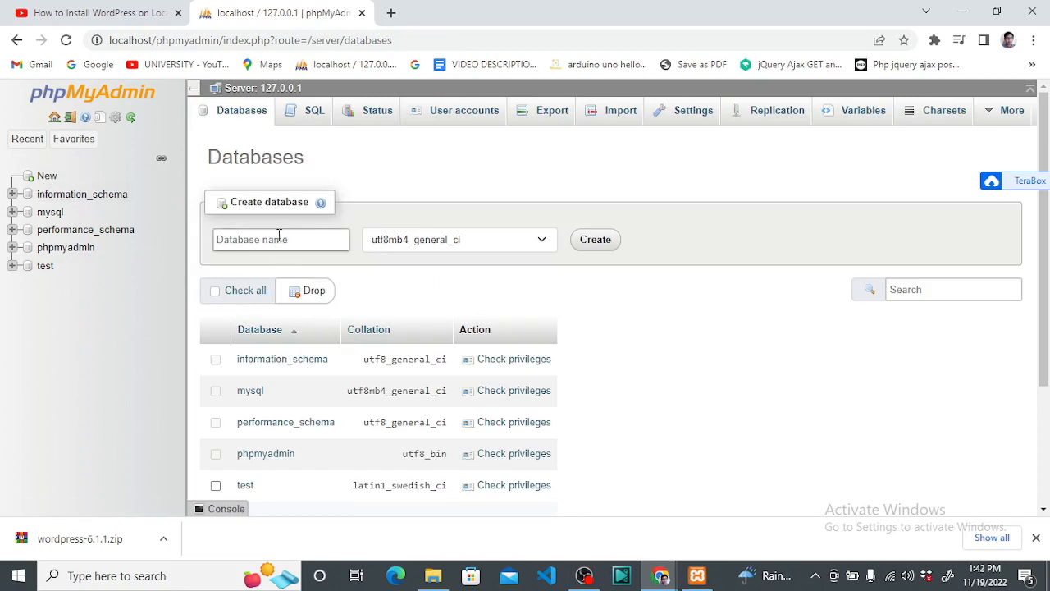
click(282, 236)
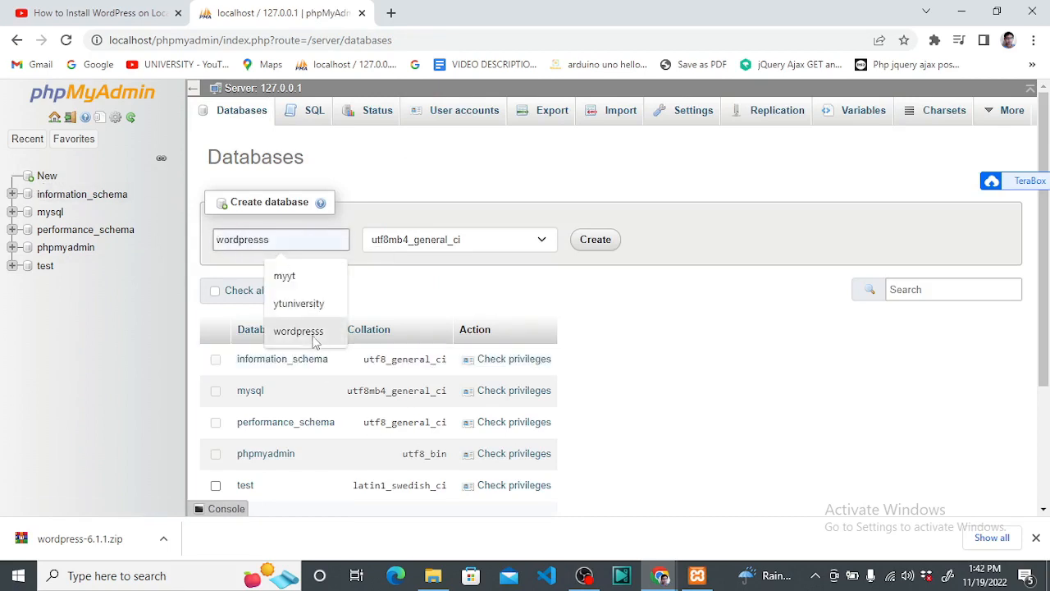
click(297, 303)
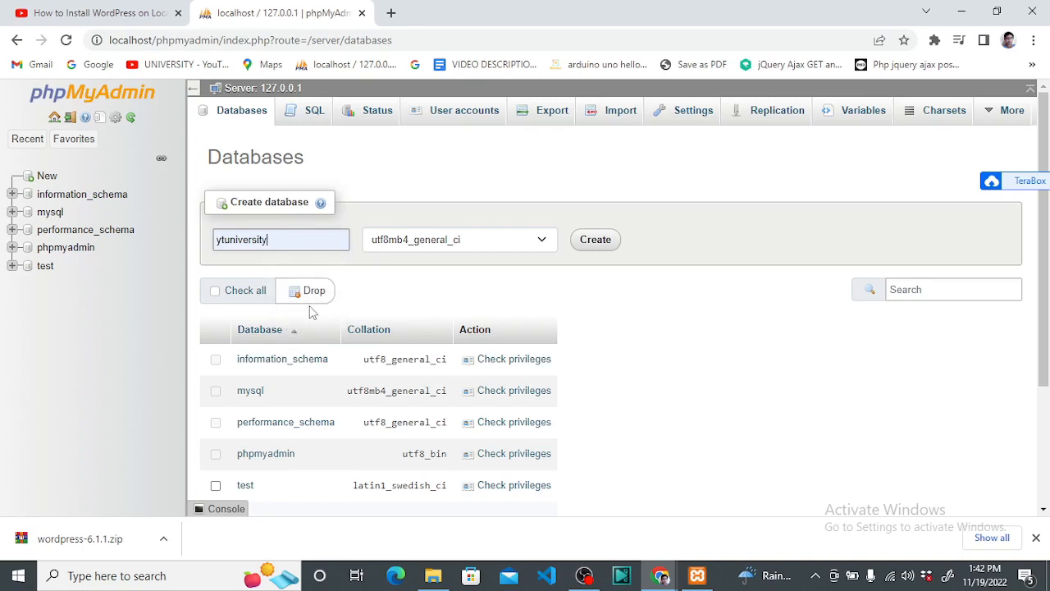
click(598, 239)
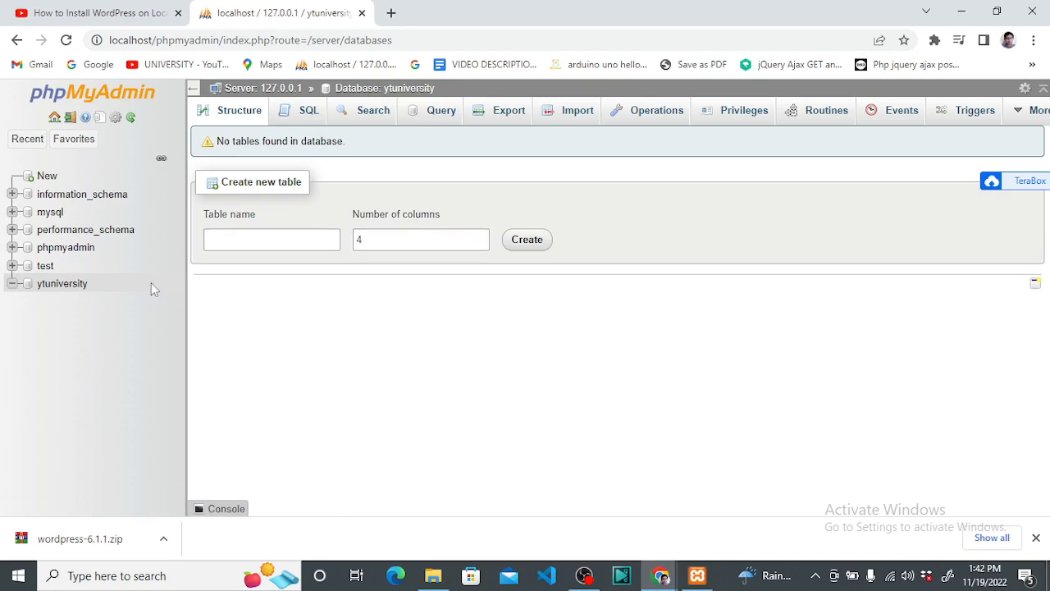
Open ytuniversity in the navigation tree and bring the XAMPP Control Panel forward
click(61, 294)
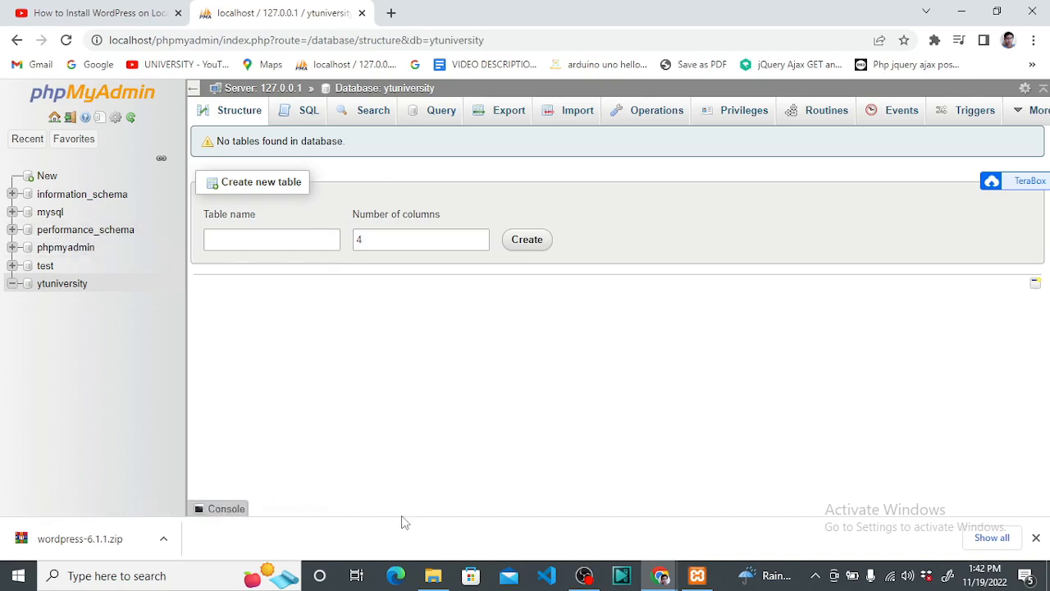
click(75, 293)
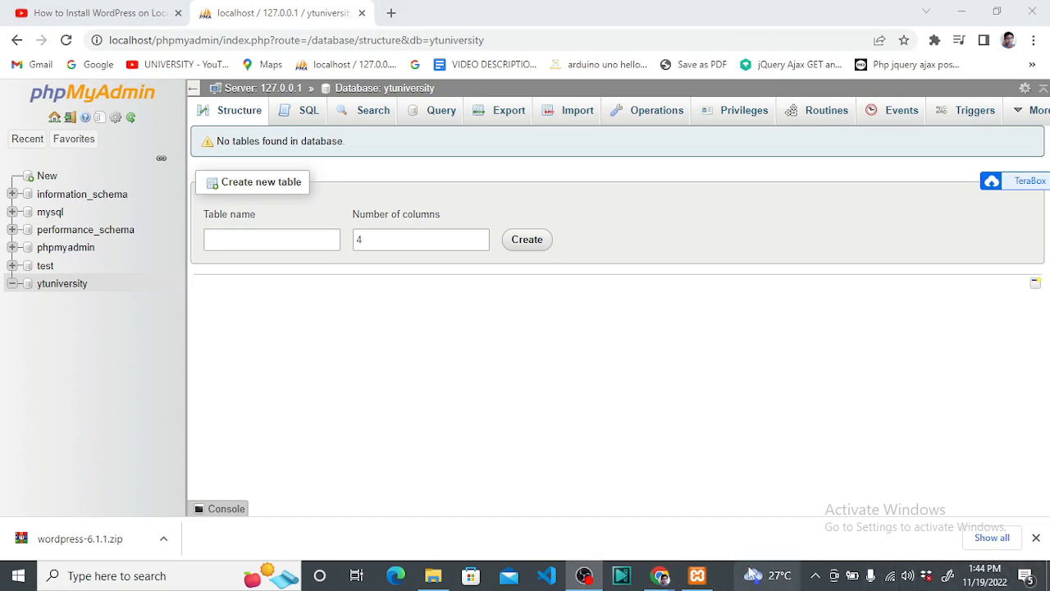
click(697, 575)
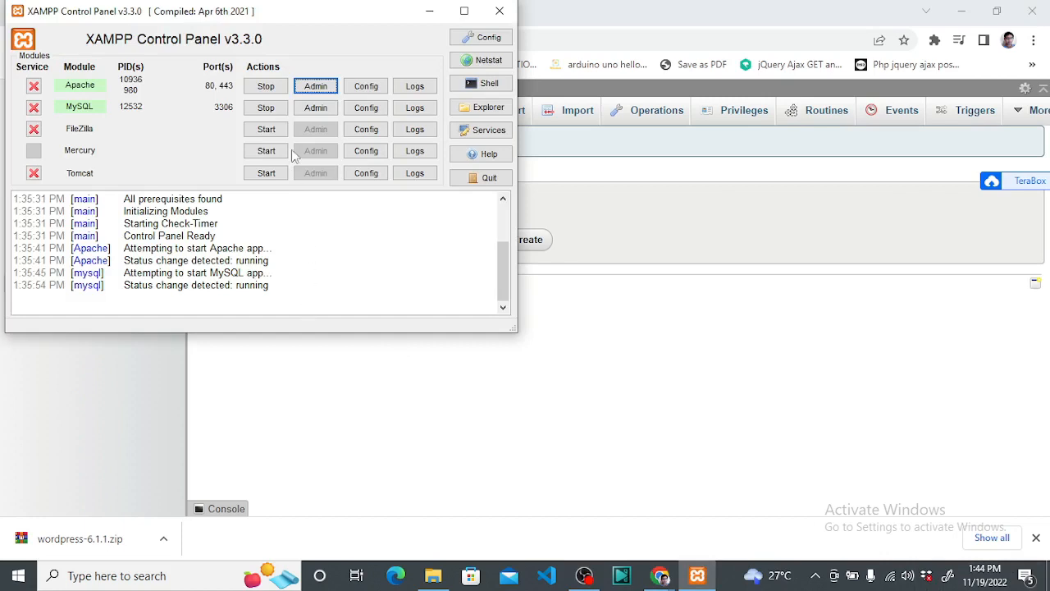
In File Explorer, browse to C:\xampp\htdocs and select the ytuniversity folder
click(318, 88)
mouse_move(433, 573)
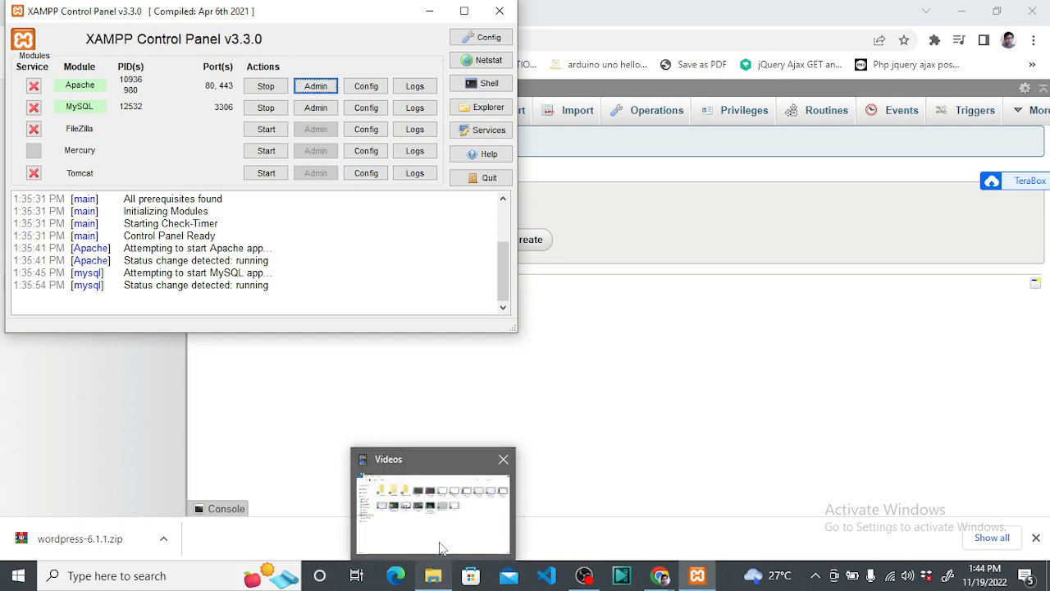
click(440, 543)
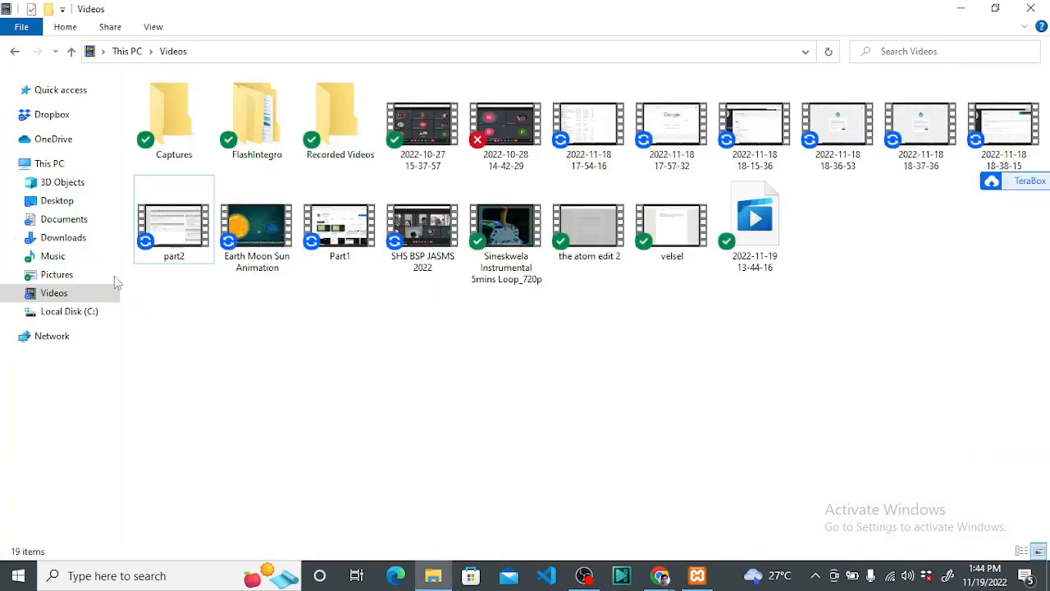
click(69, 311)
double_click(150, 215)
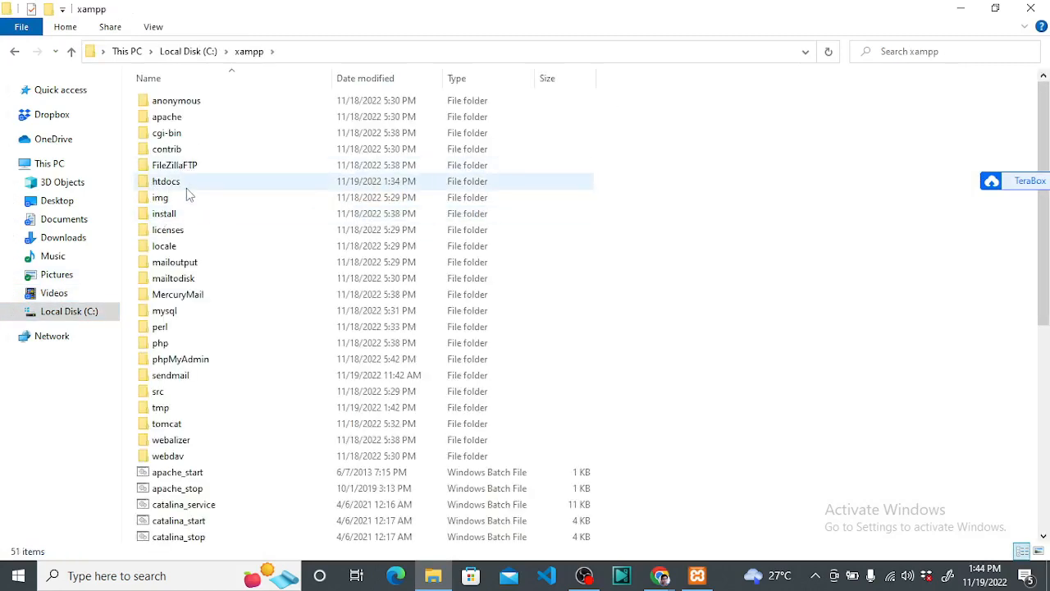
double_click(187, 183)
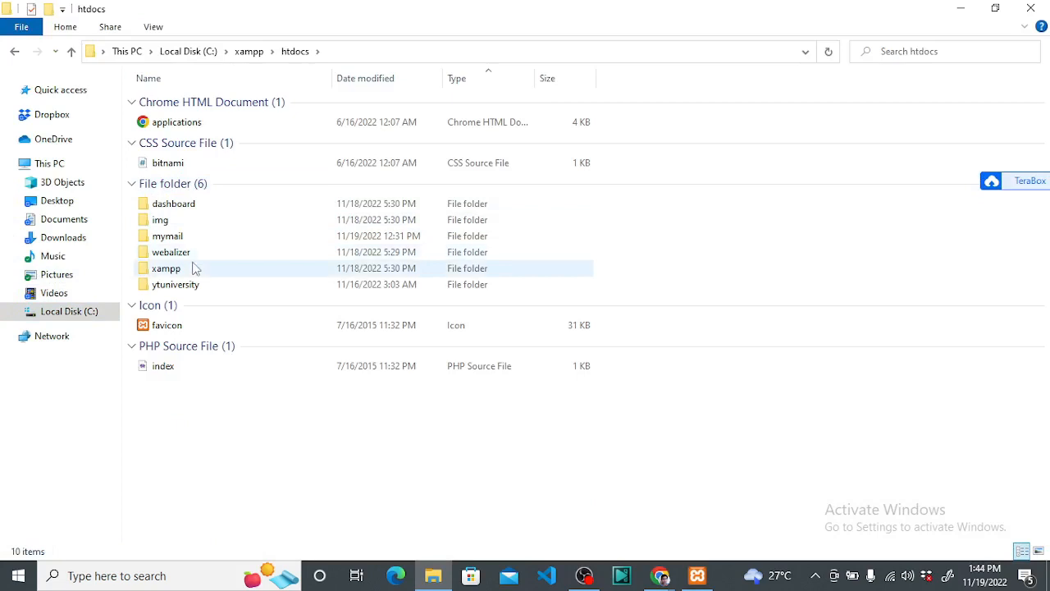
double_click(190, 270)
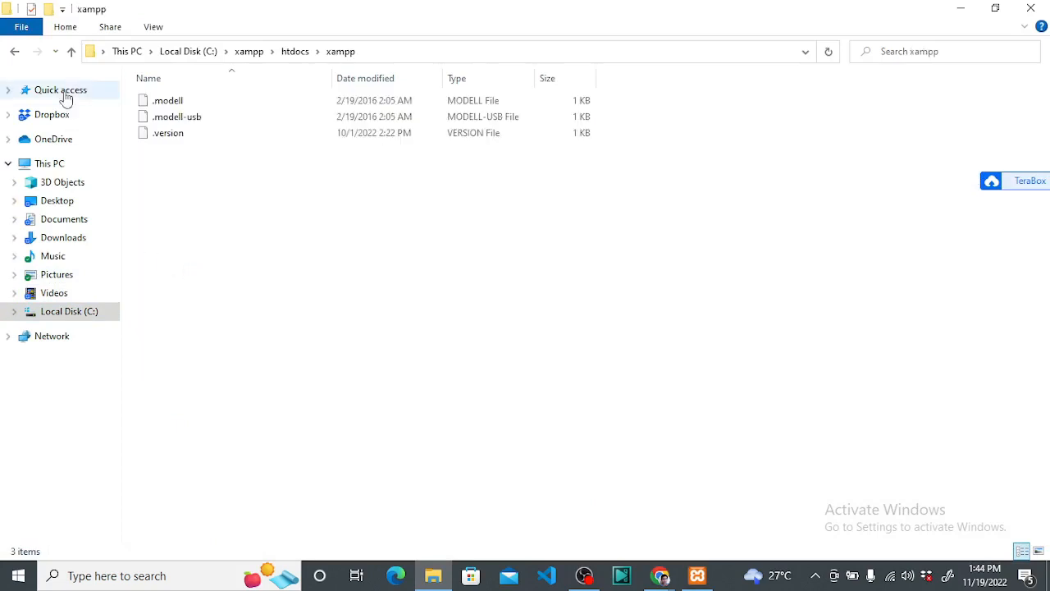
click(71, 51)
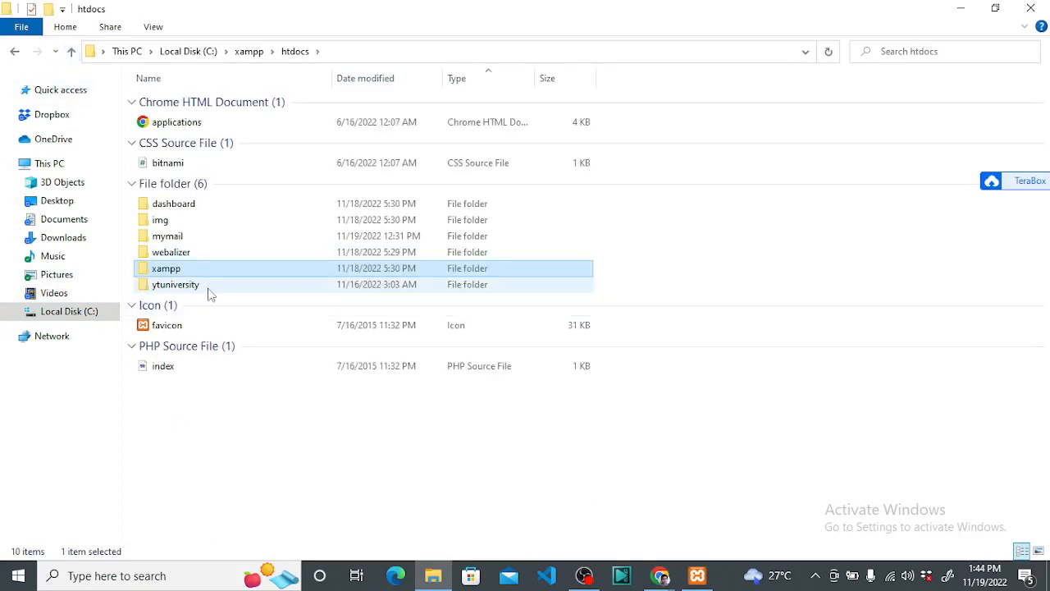
click(211, 287)
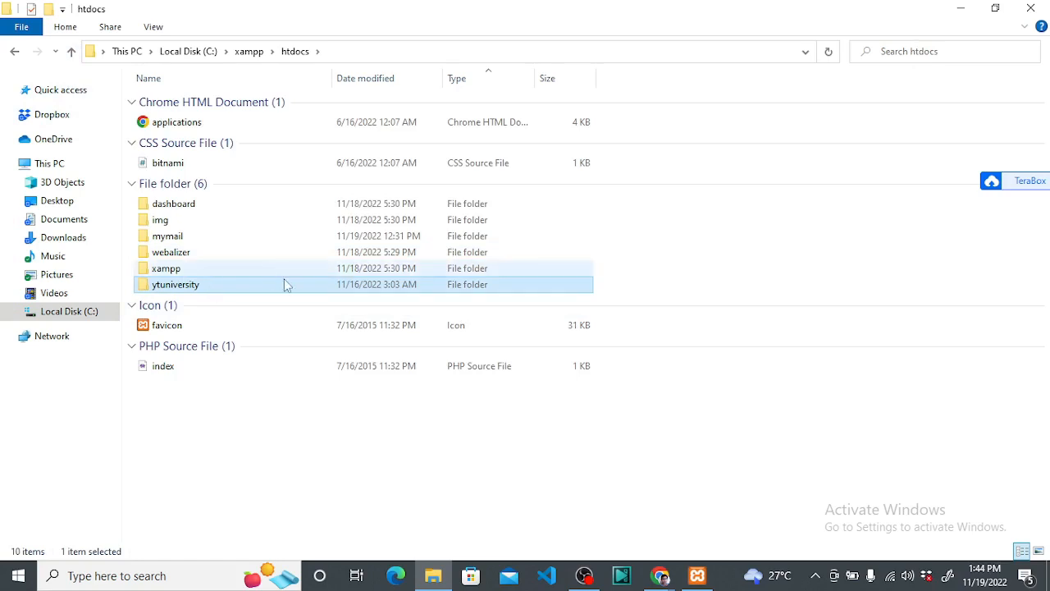
Restore the XAMPP Control Panel and open Apache's Admin dashboard at localhost/dashboard
click(697, 575)
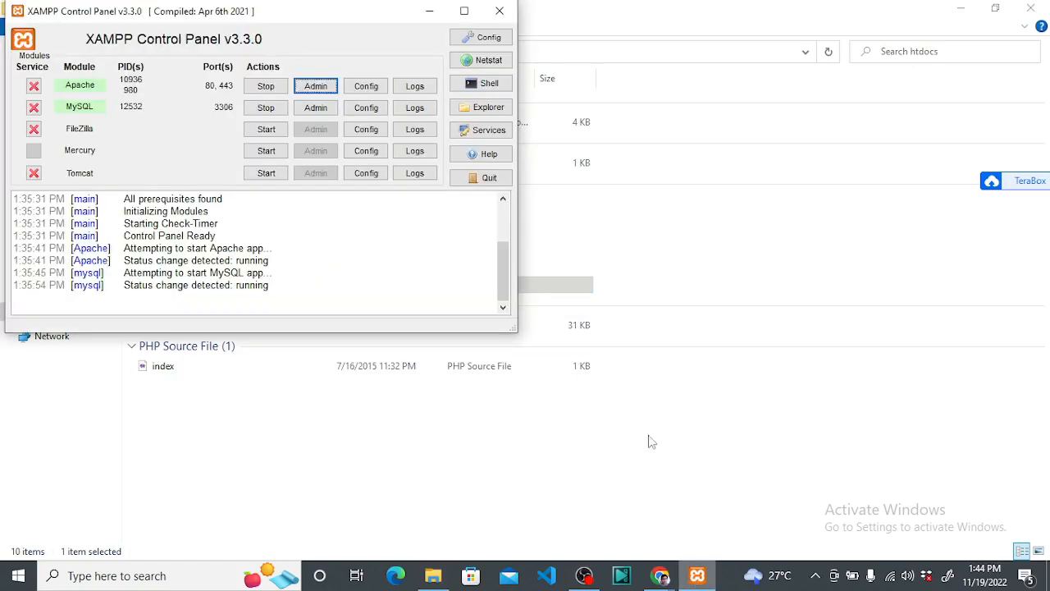
click(429, 11)
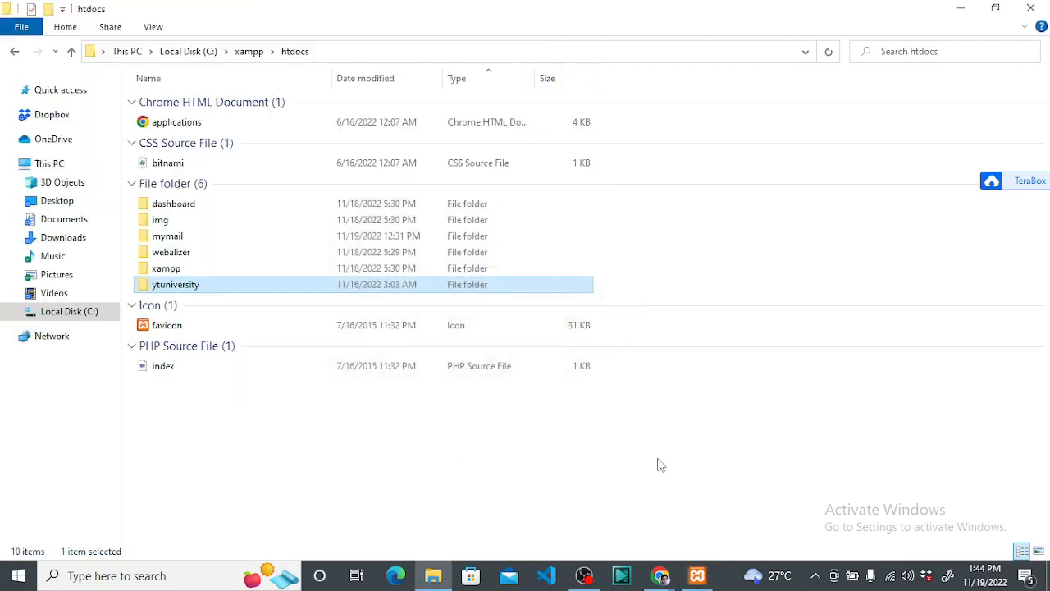
click(700, 577)
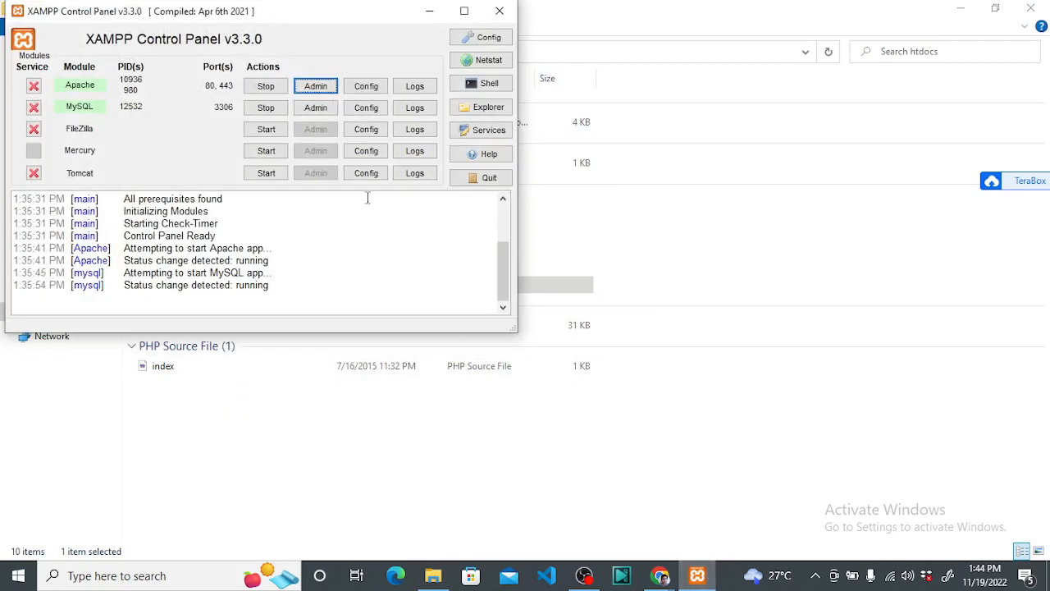
click(313, 87)
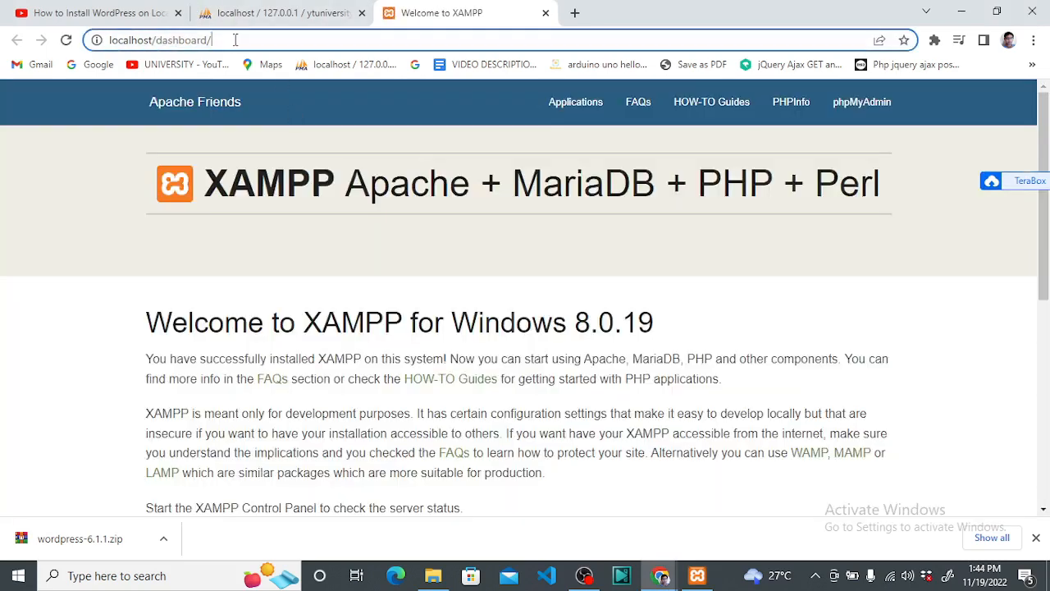
Change the address to localhost/ytuniversity and load it
click(234, 39)
click(216, 39)
key(BackSpace)
key(BackSpace)
key(BackSpace)
key(BackSpace)
key(BackSpace)
key(BackSpace)
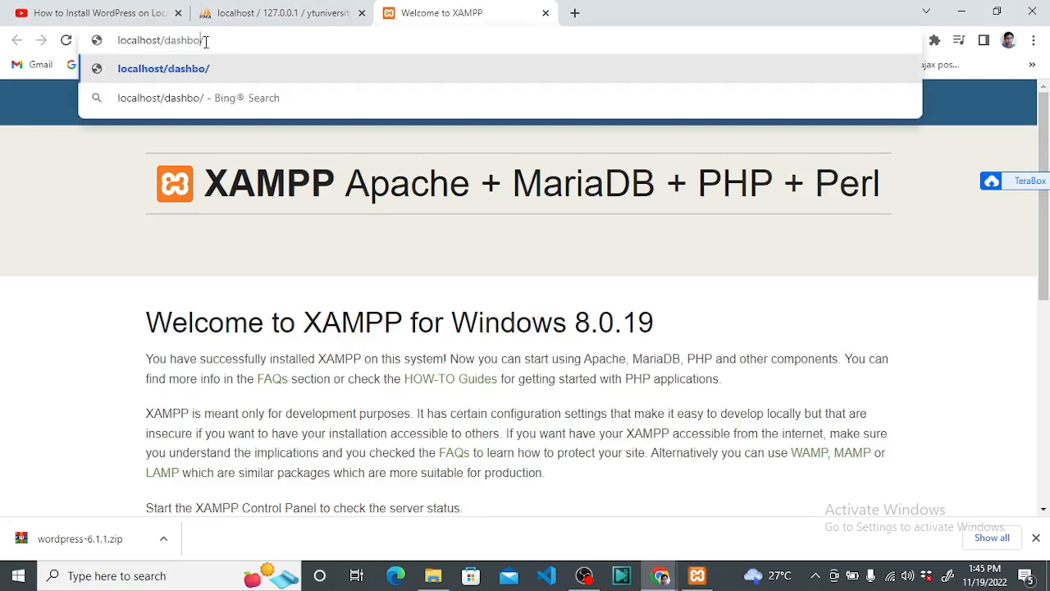
key(BackSpace)
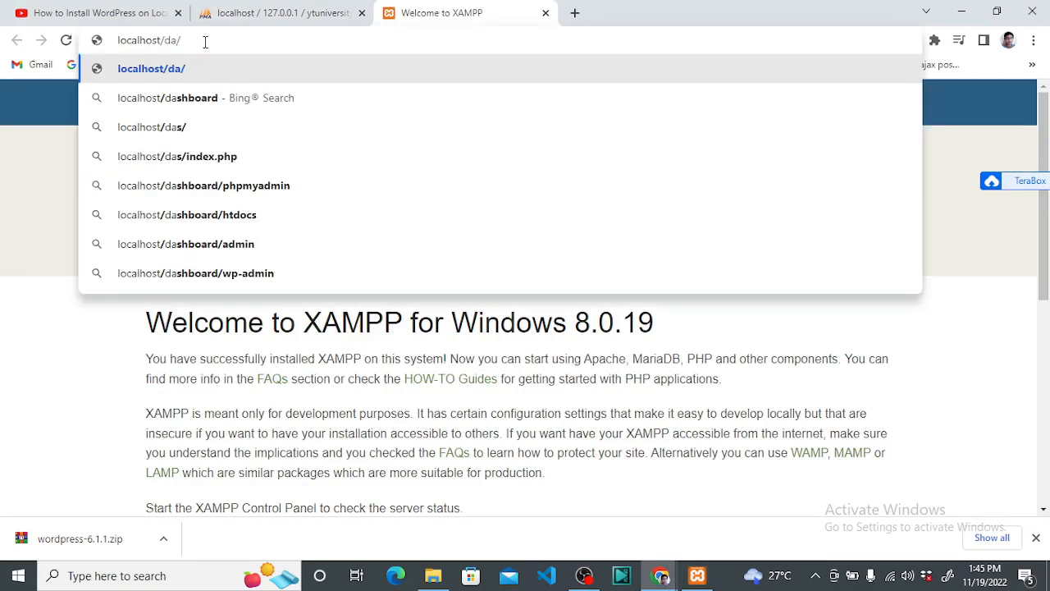
key(BackSpace)
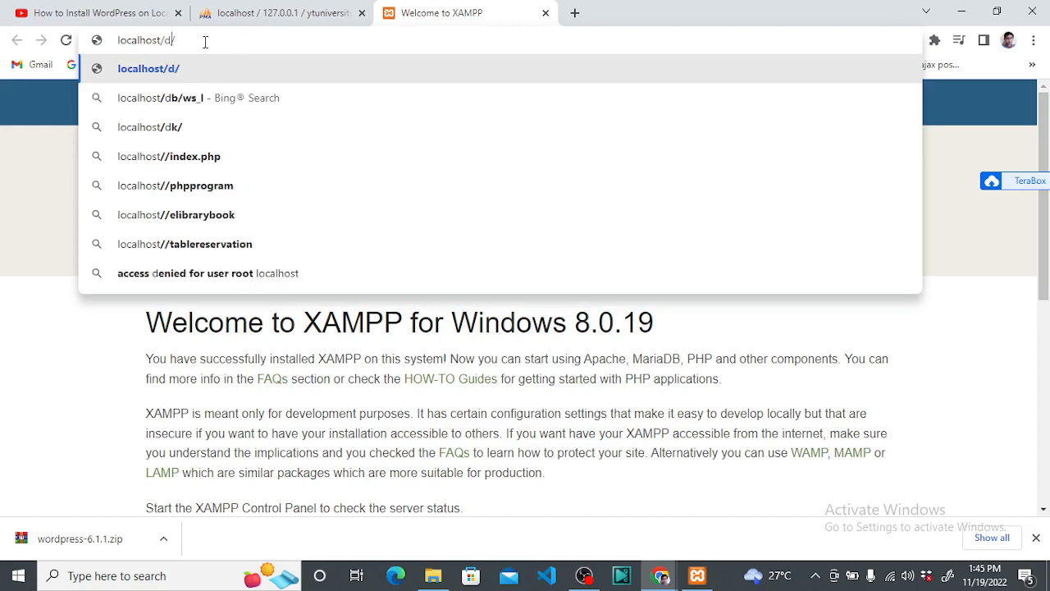
key(BackSpace)
text(yt)
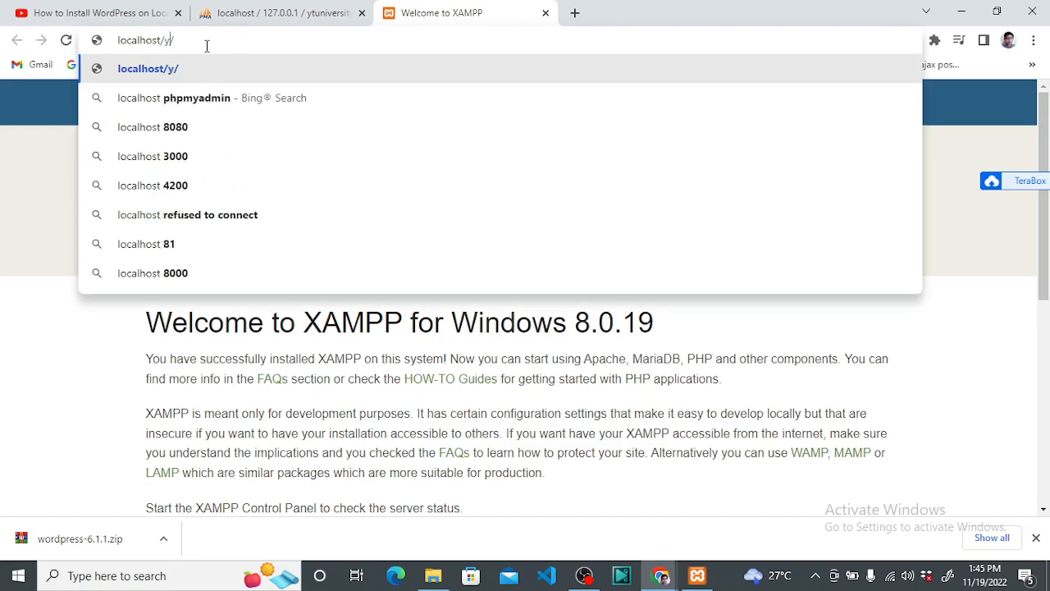
text(univrt)
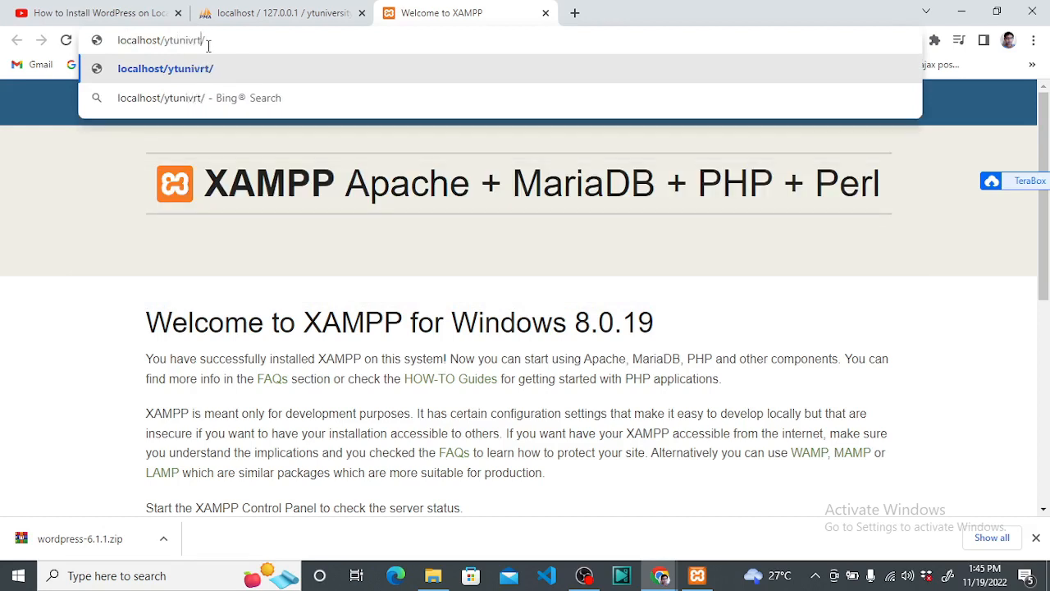
key(BackSpace)
key(BackSpace)
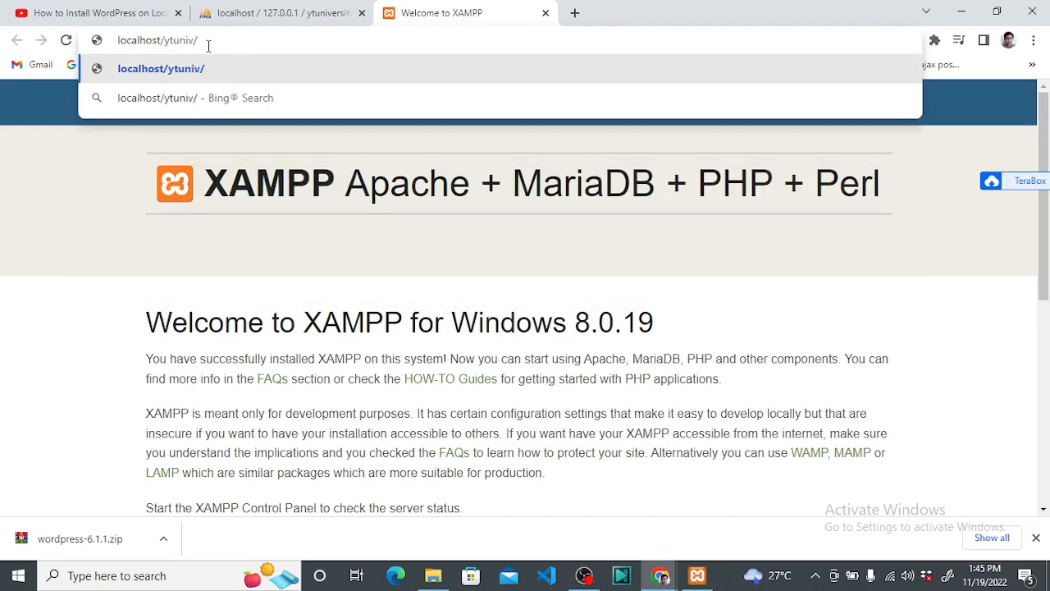
text(ersit6)
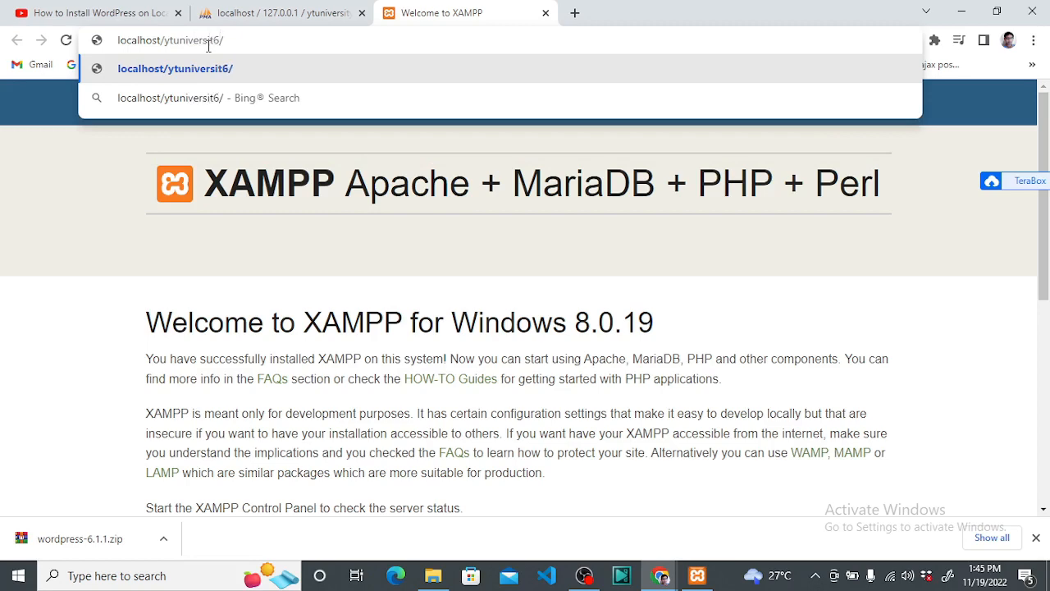
key(BackSpace)
text(y)
key(BackSpace)
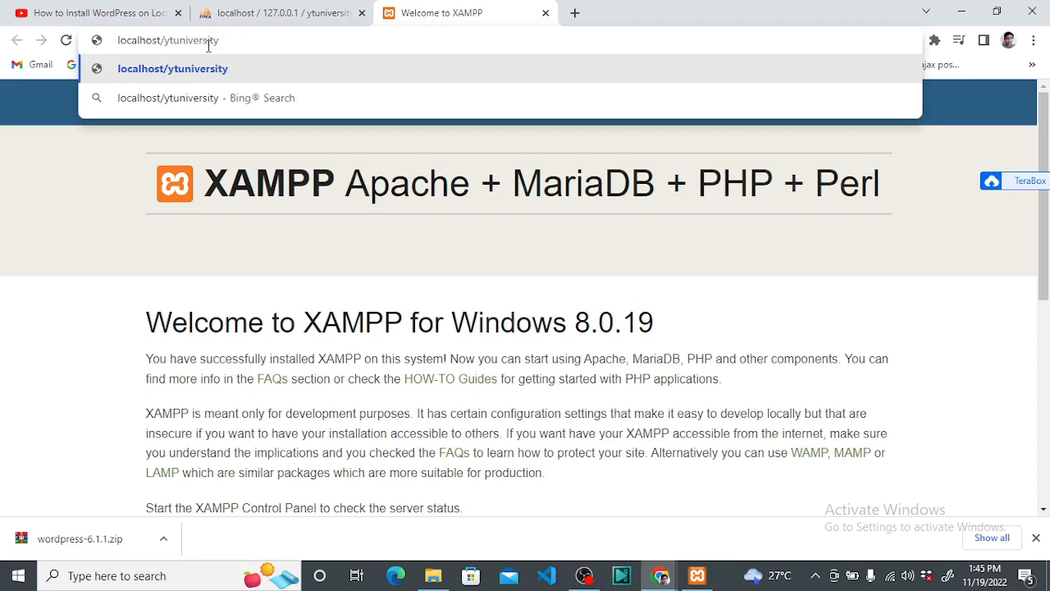
key(Return)
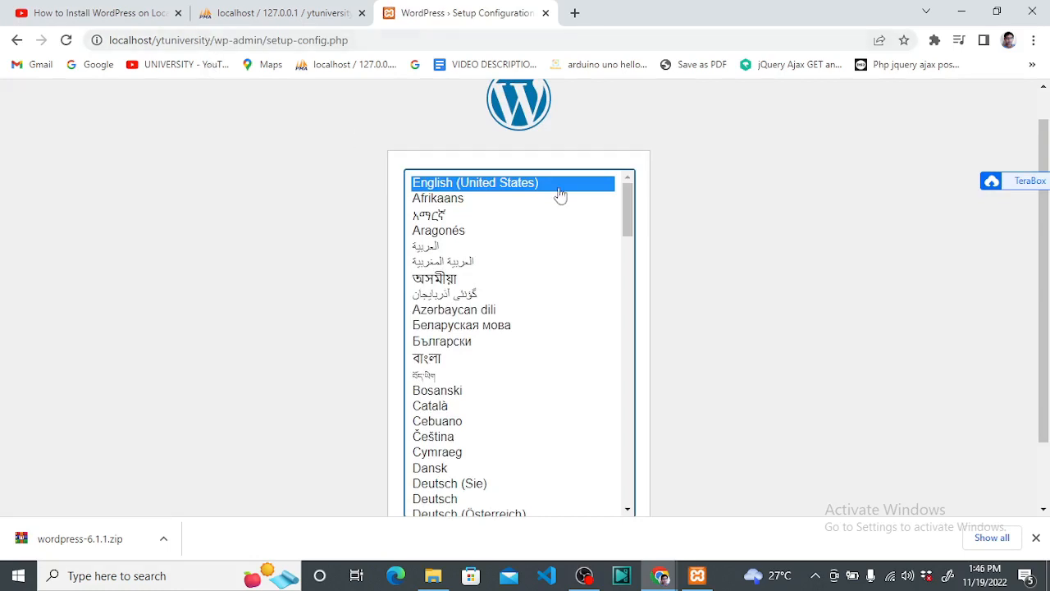
Scroll through the language list, leaving English (United States) selected
scroll(666, 200, up, 1)
scroll(661, 218, down, 2)
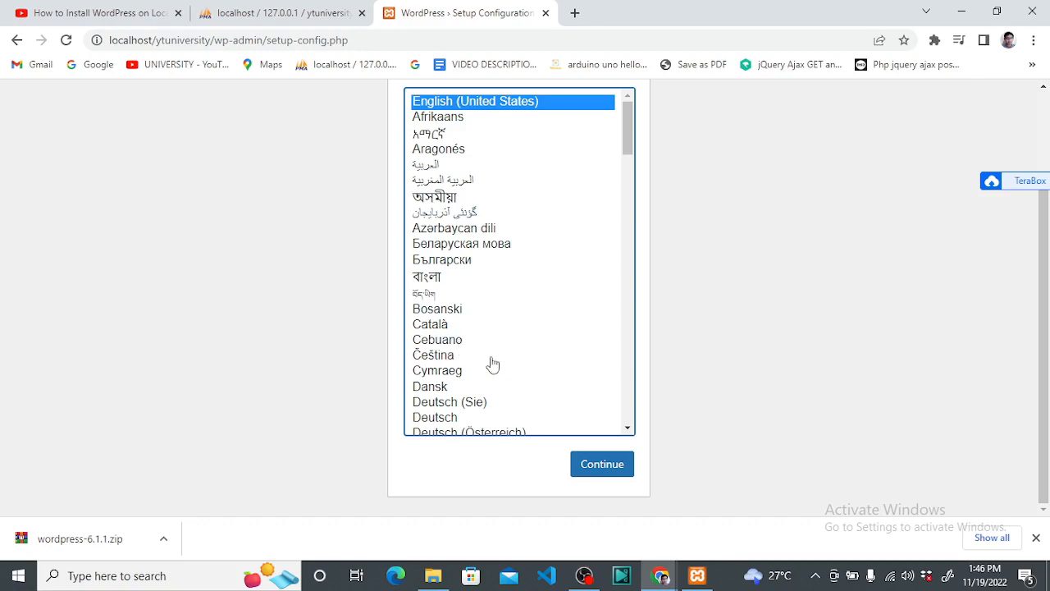
scroll(536, 386, down, 4)
scroll(544, 404, up, 5)
Continue with English (United States), zoom the welcome page to 150%, and read the requirements
click(615, 469)
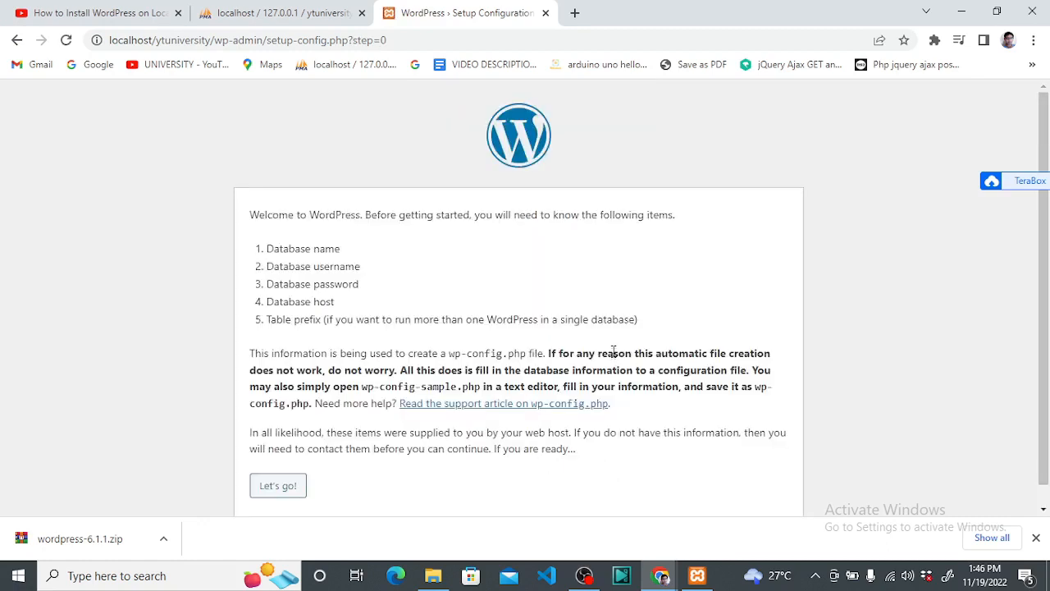
key(ctrl+plus)
key(ctrl+plus)
key(ctrl+plus)
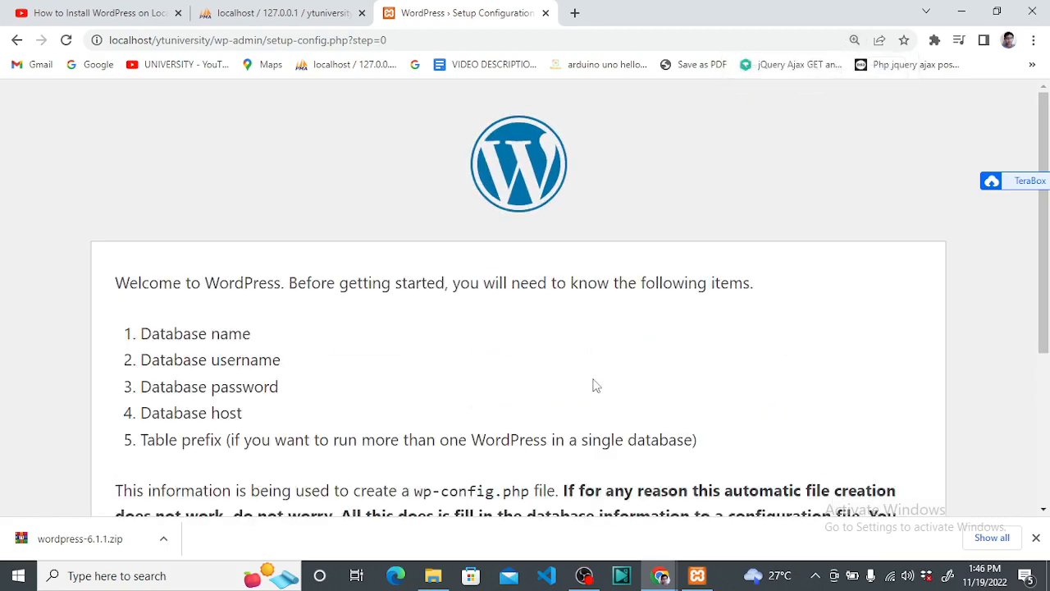
scroll(869, 320, down, 1)
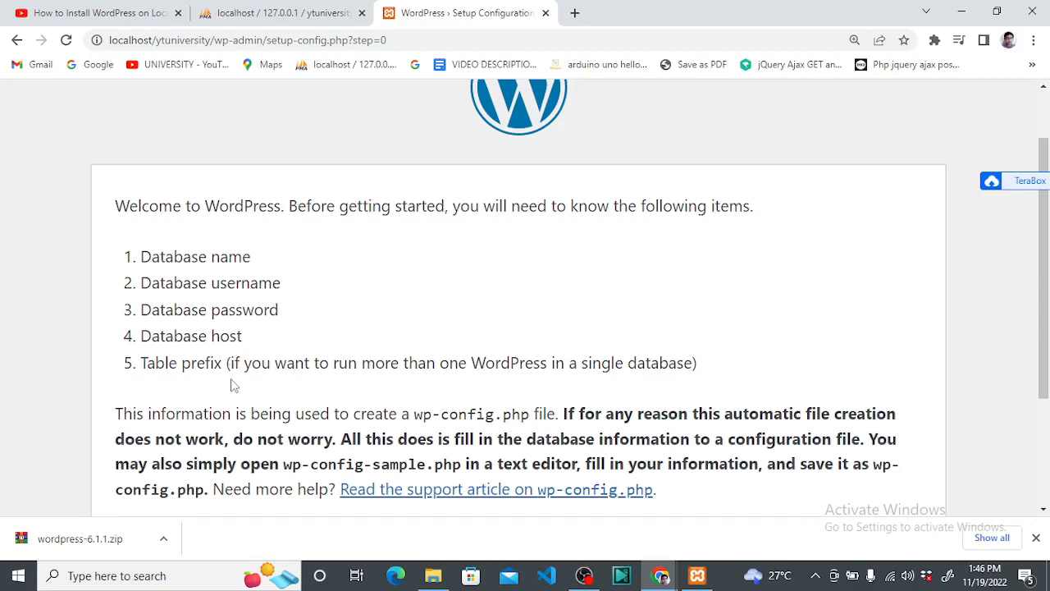
In the phpMyAdmin tab, open ytuniversity's Page-related settings and cancel without changes
click(276, 14)
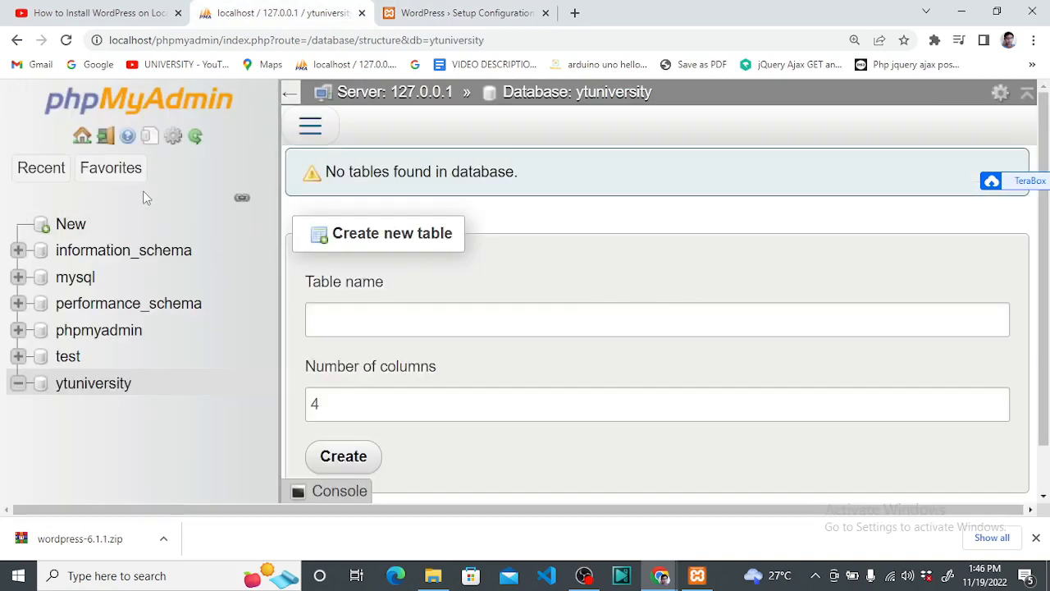
scroll(492, 147, down, 1)
click(320, 136)
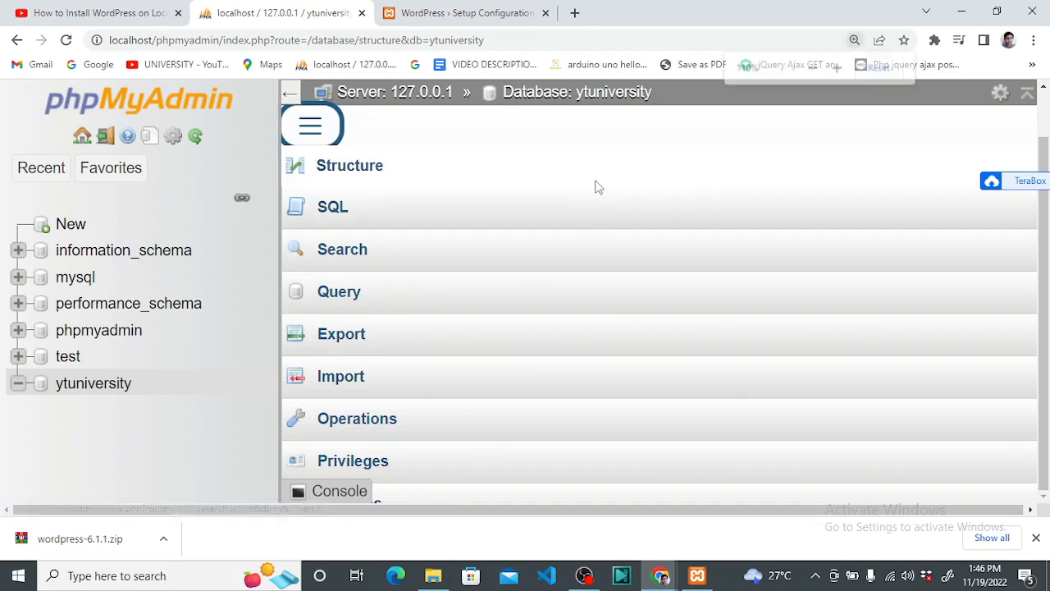
key(ctrl+minus)
key(ctrl+minus)
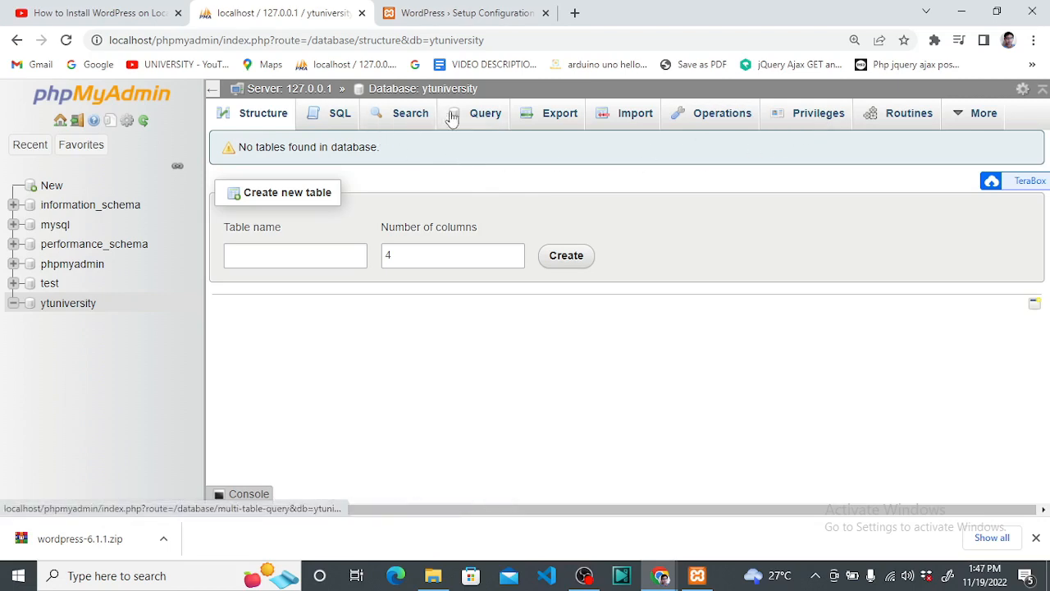
click(126, 120)
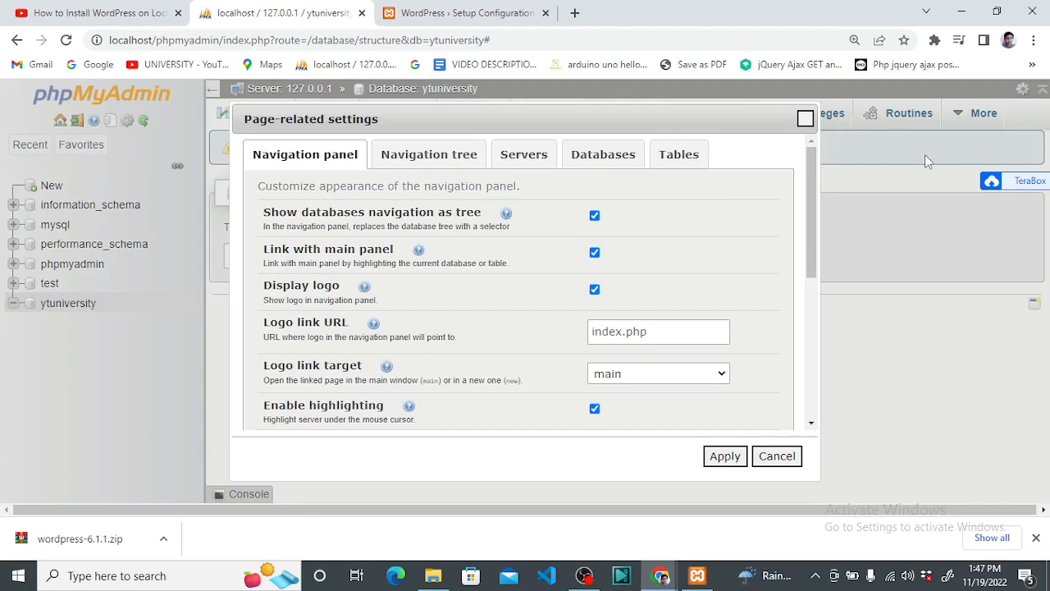
click(779, 456)
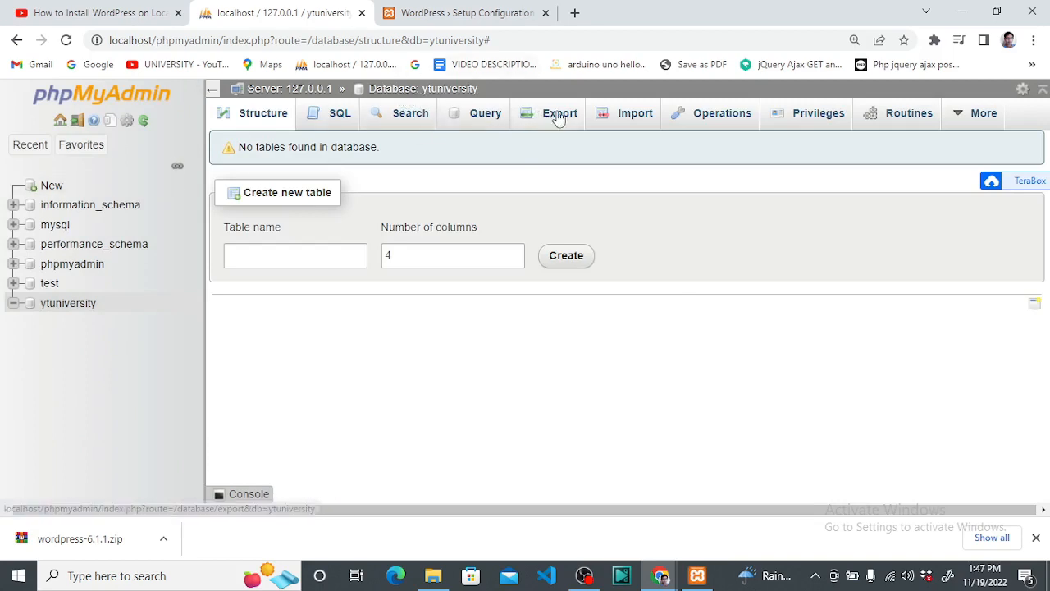
Check ytuniversity's Privileges show root with ALL PRIVILEGES, then return to the WordPress setup tab
click(794, 128)
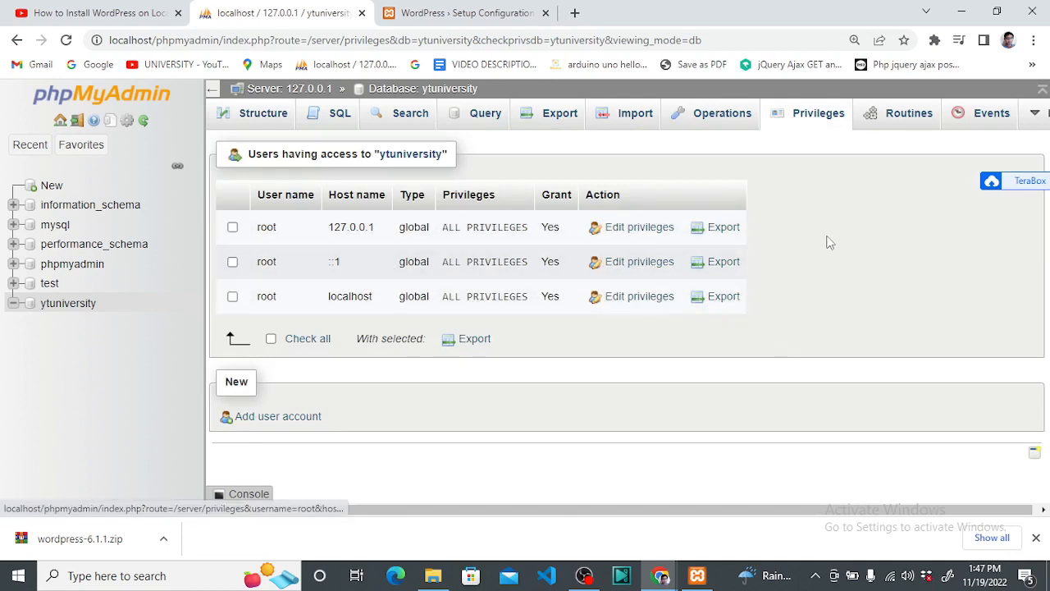
key(ctrl+minus)
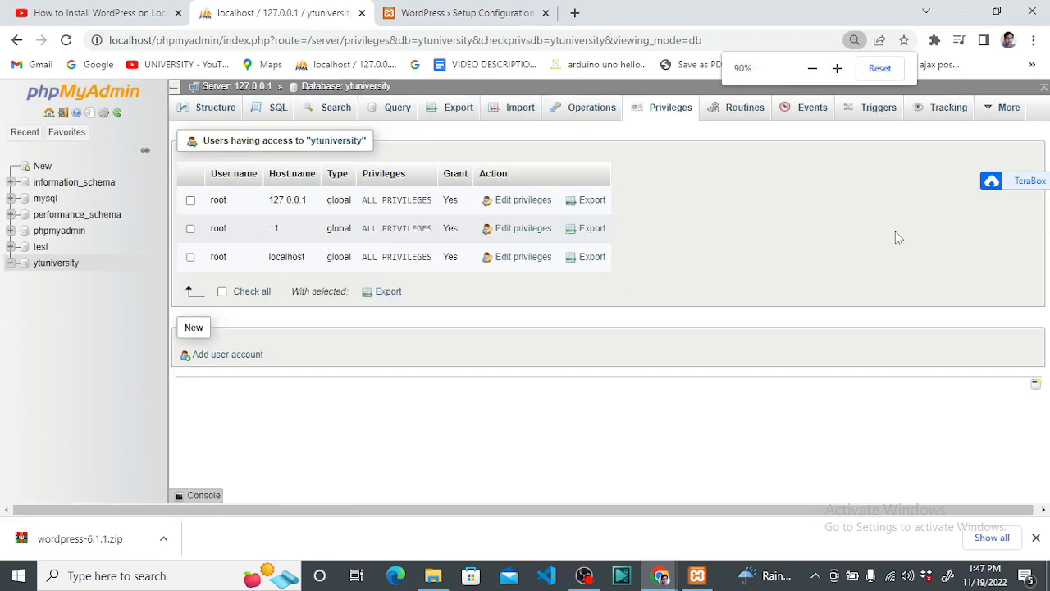
click(880, 69)
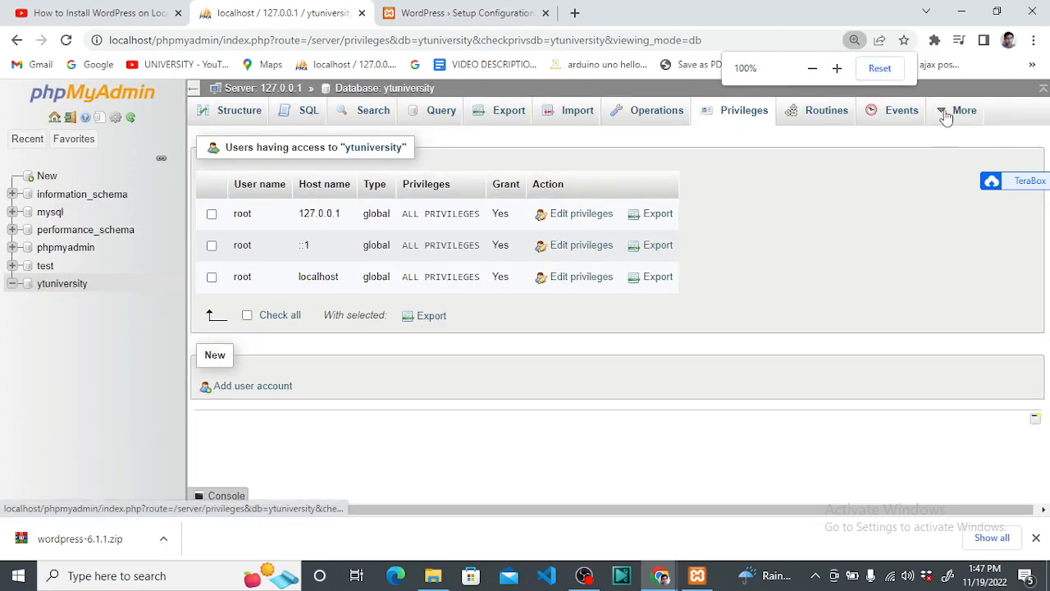
mouse_move(944, 115)
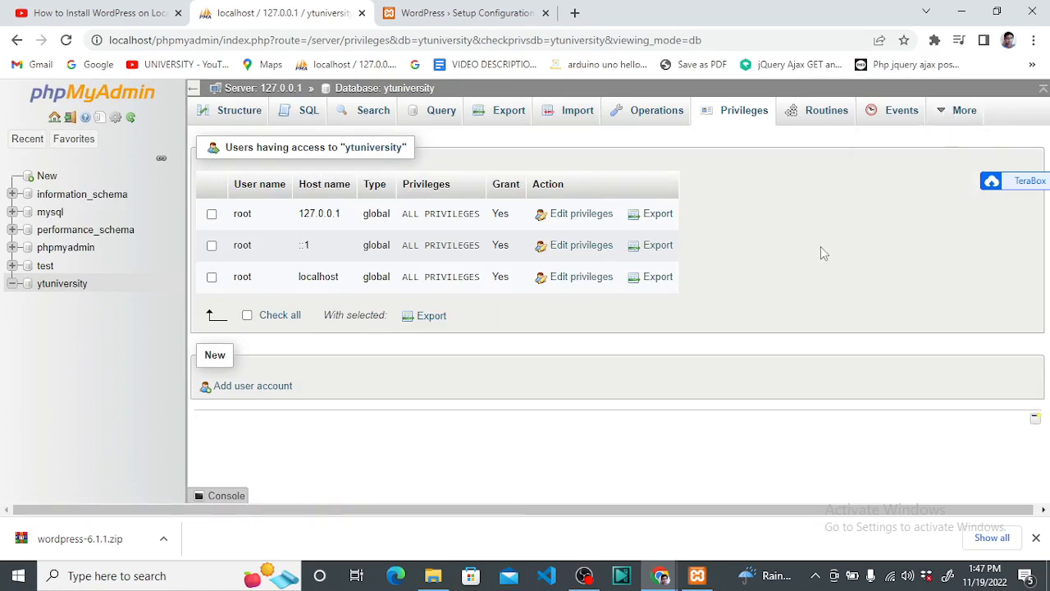
key(ctrl+plus)
key(ctrl+plus)
key(ctrl+plus)
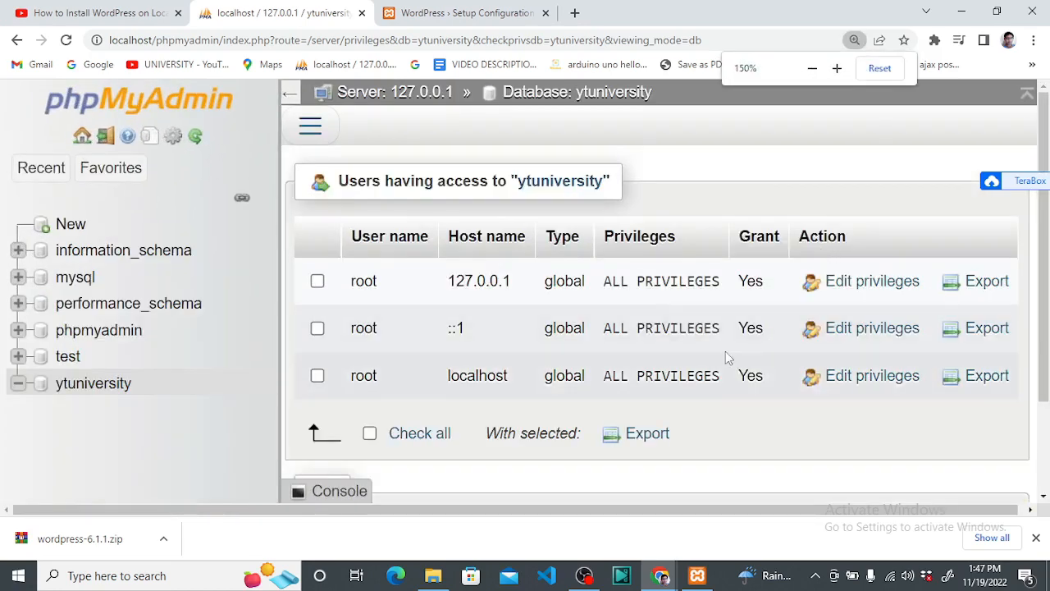
click(484, 13)
scroll(522, 322, down, 1)
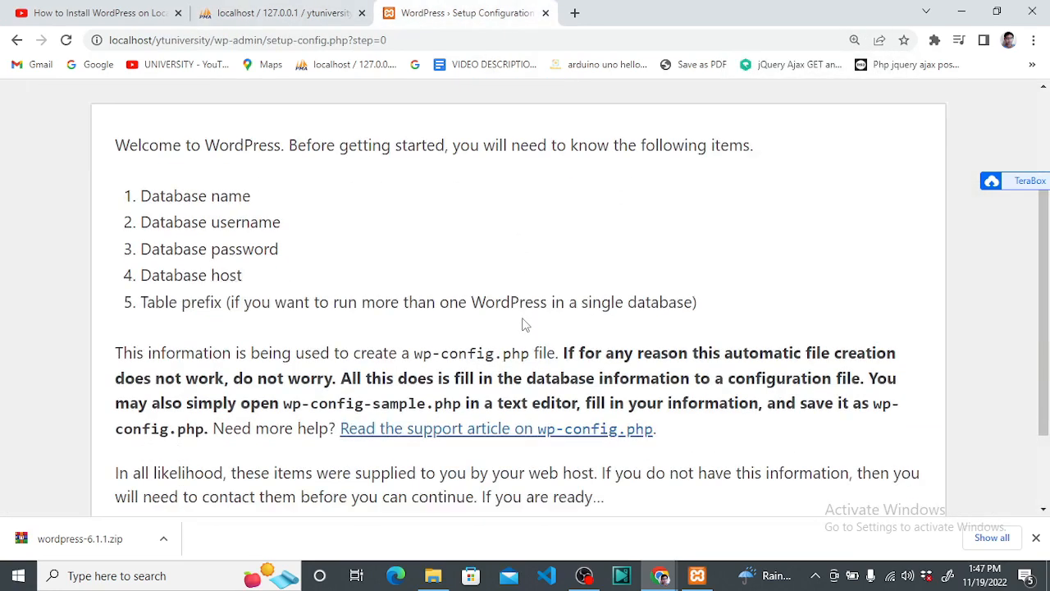
Scroll down the welcome page and choose "Let's go!"
scroll(522, 324, down, 1)
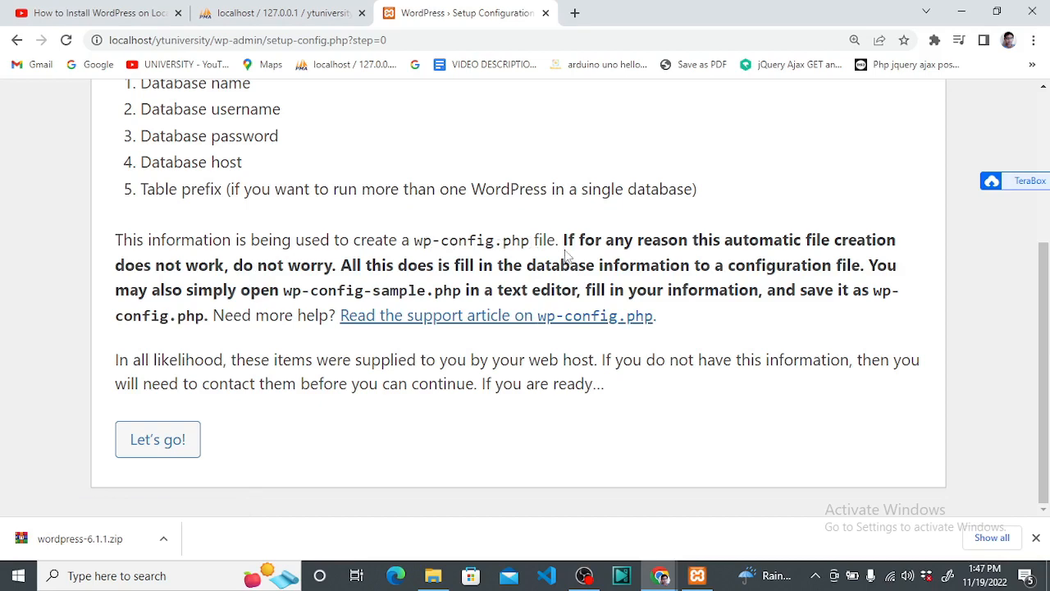
click(170, 455)
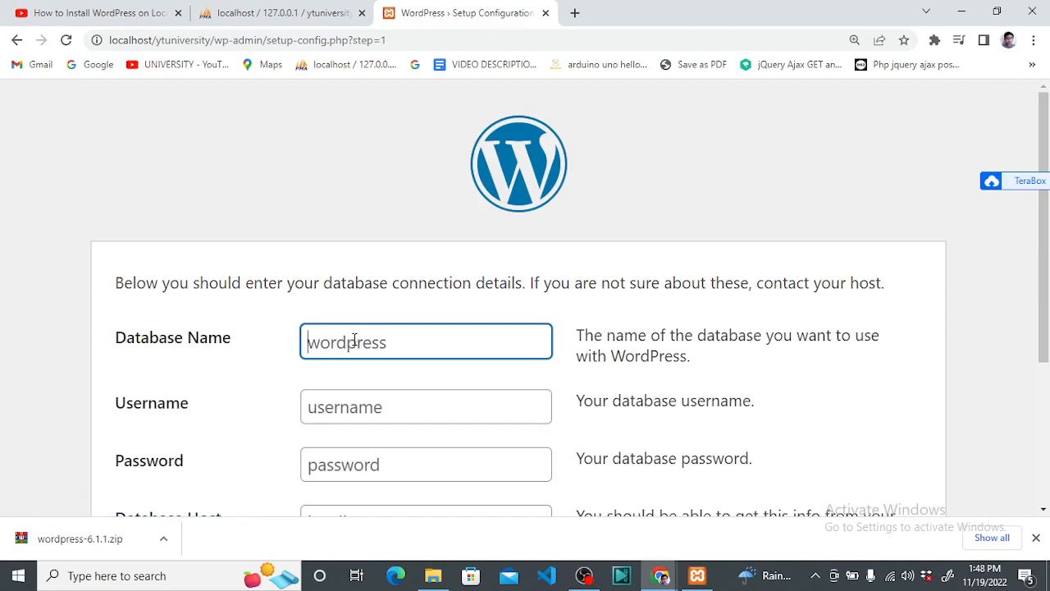
Enter database name ytuniversity and username root, checking the users in phpMyAdmin
text(ytuniversity)
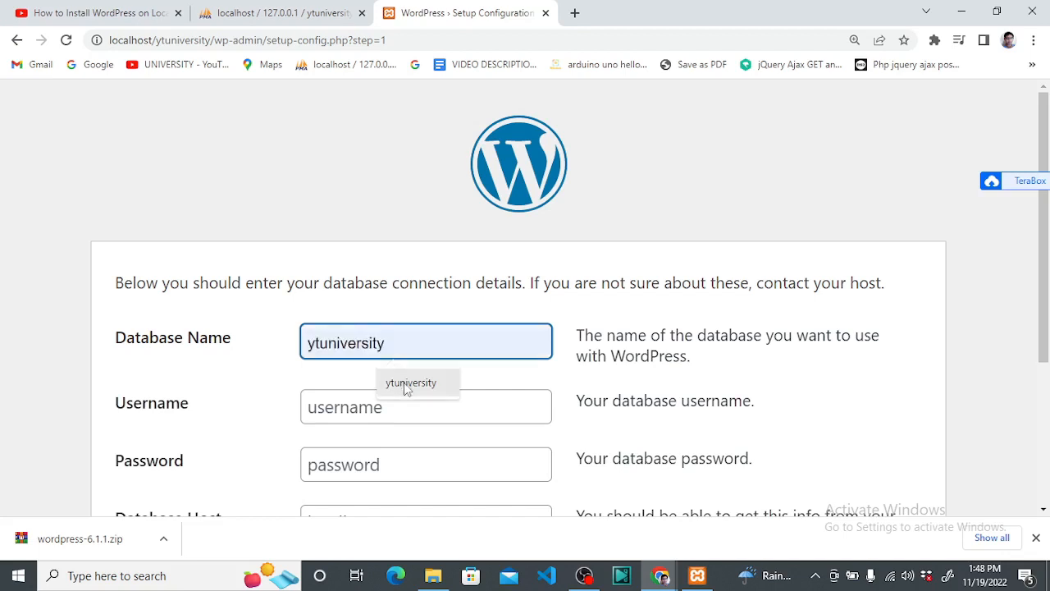
click(403, 382)
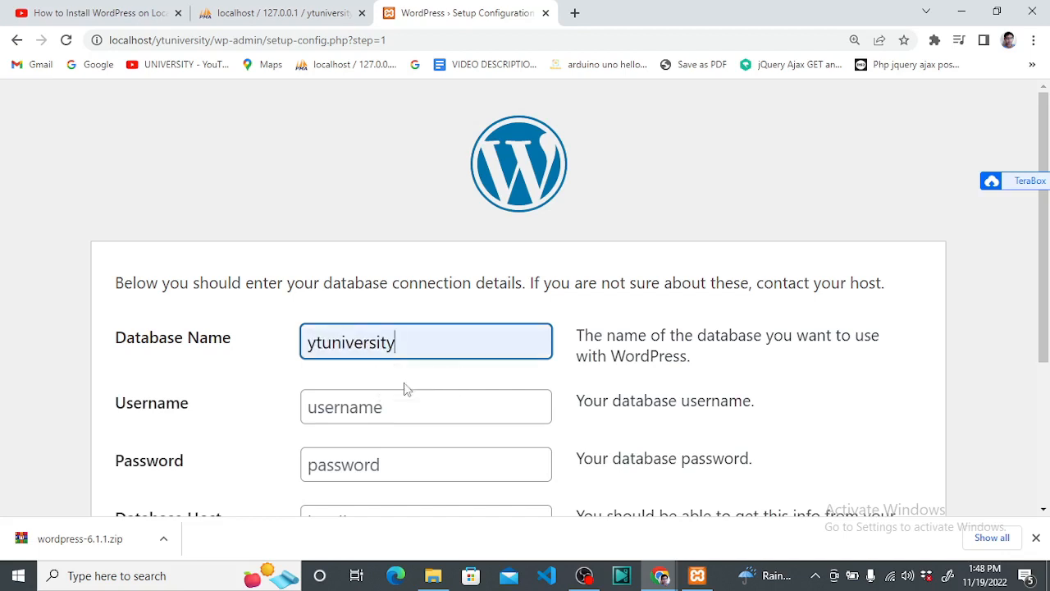
click(392, 410)
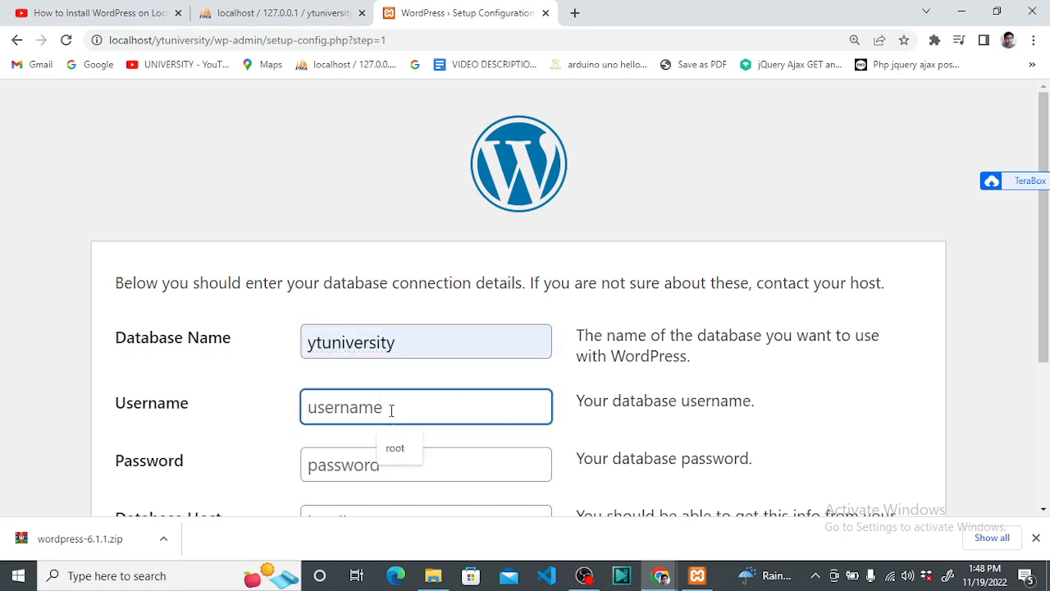
click(409, 449)
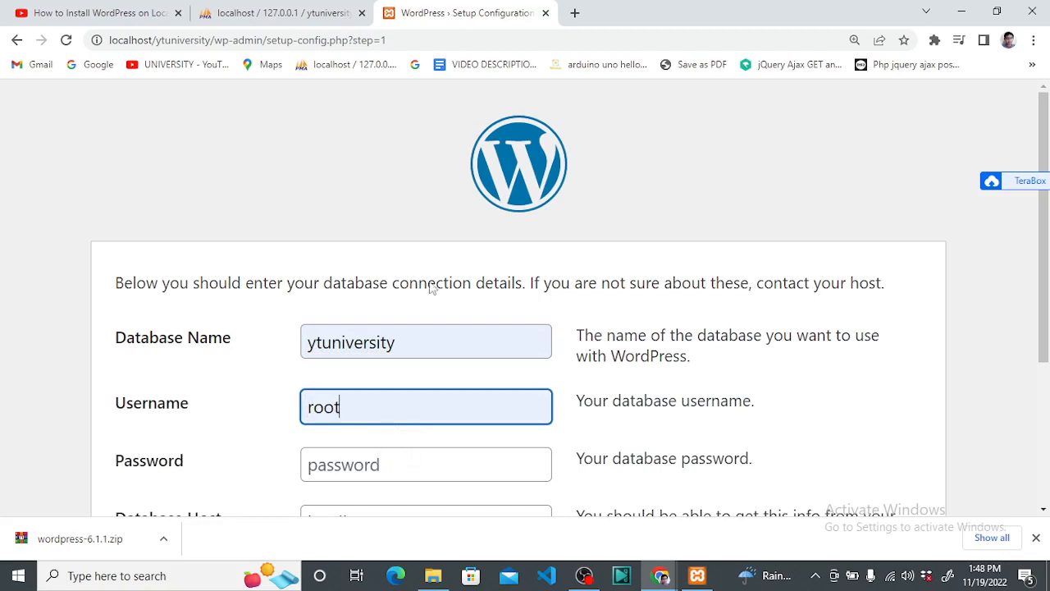
click(301, 10)
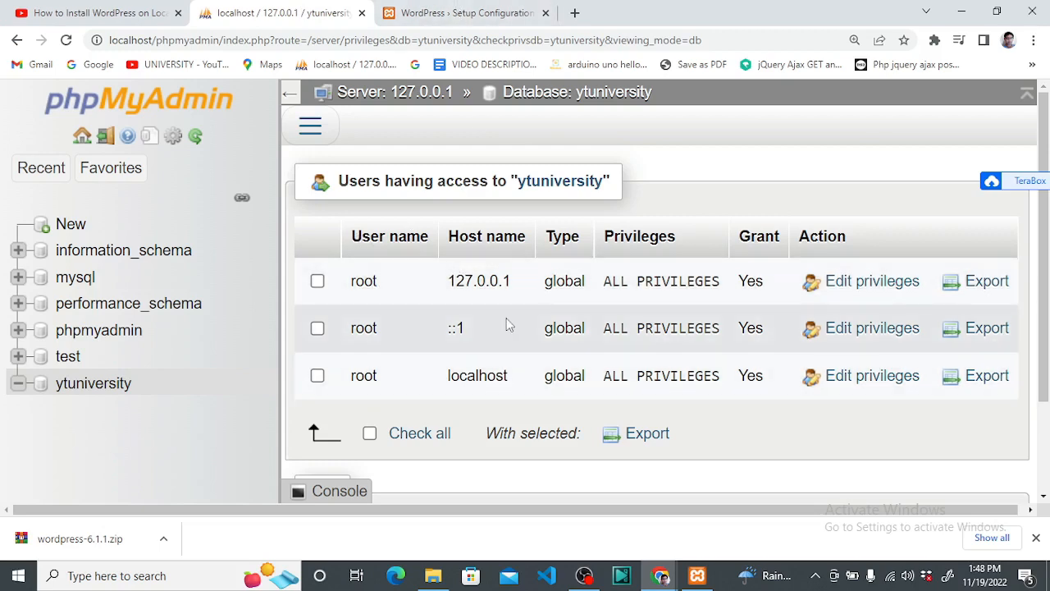
click(446, 11)
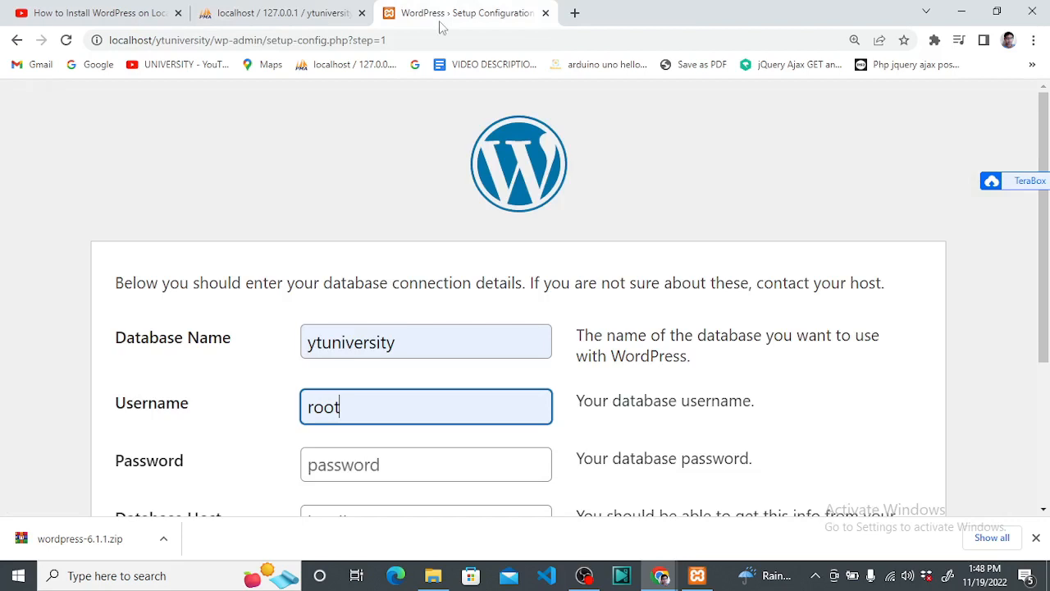
Leave the password blank, keep host localhost and prefix wp_, and submit
scroll(373, 331, down, 2)
click(381, 308)
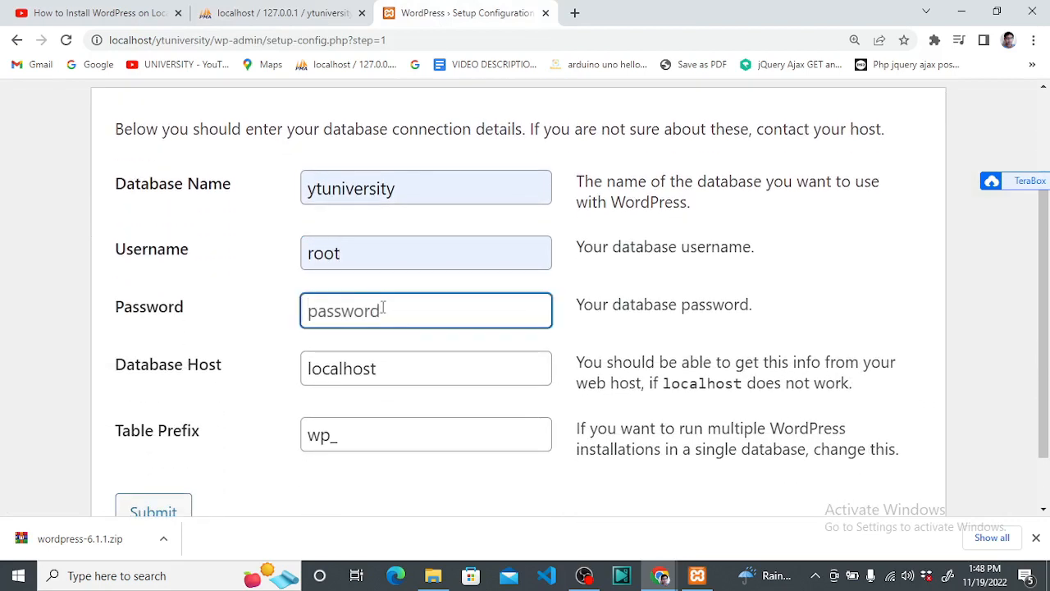
click(412, 377)
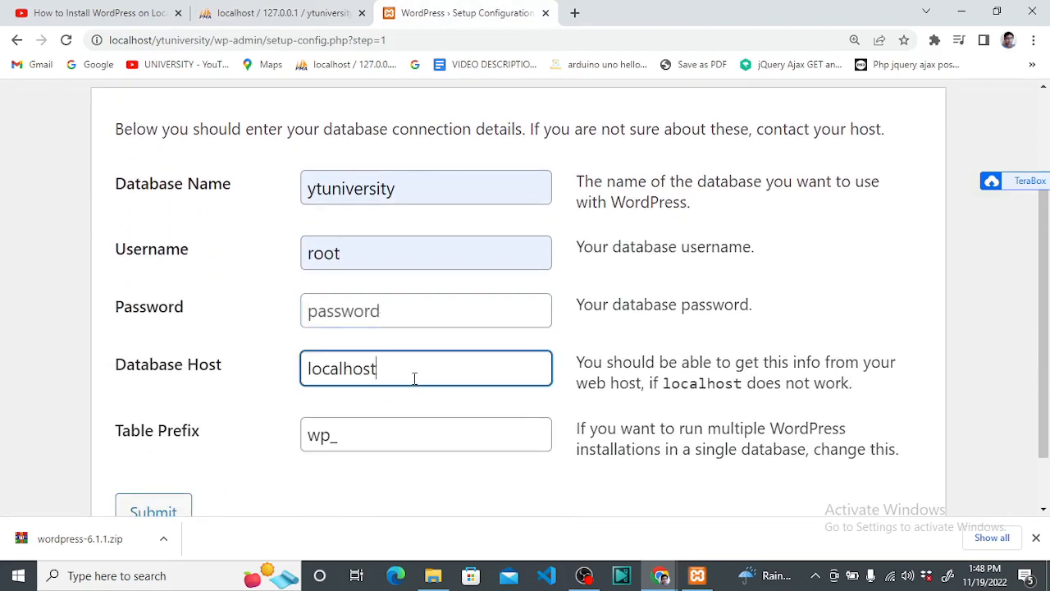
click(391, 427)
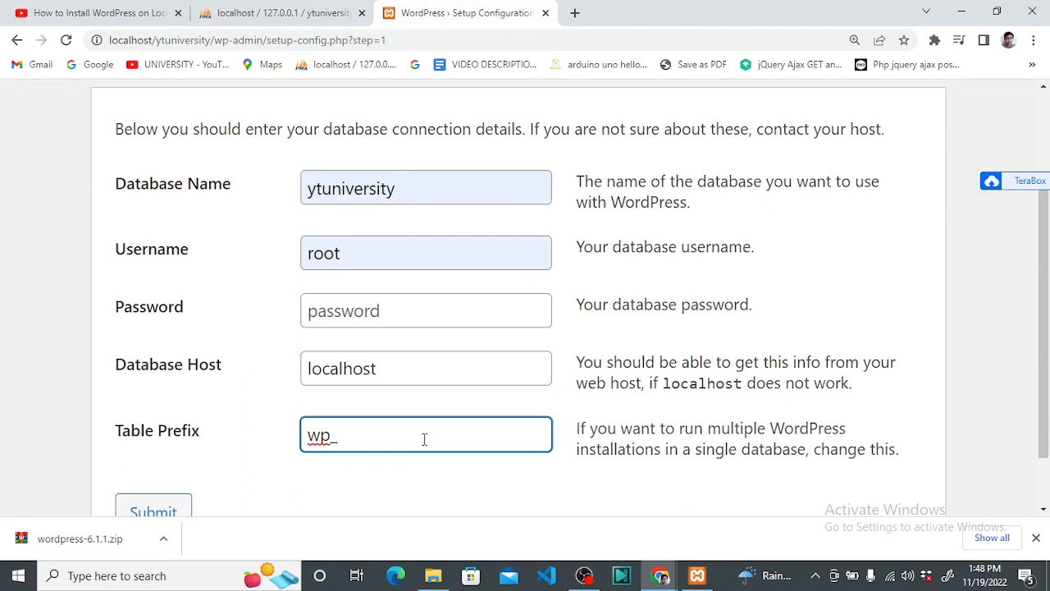
scroll(424, 439, down, 1)
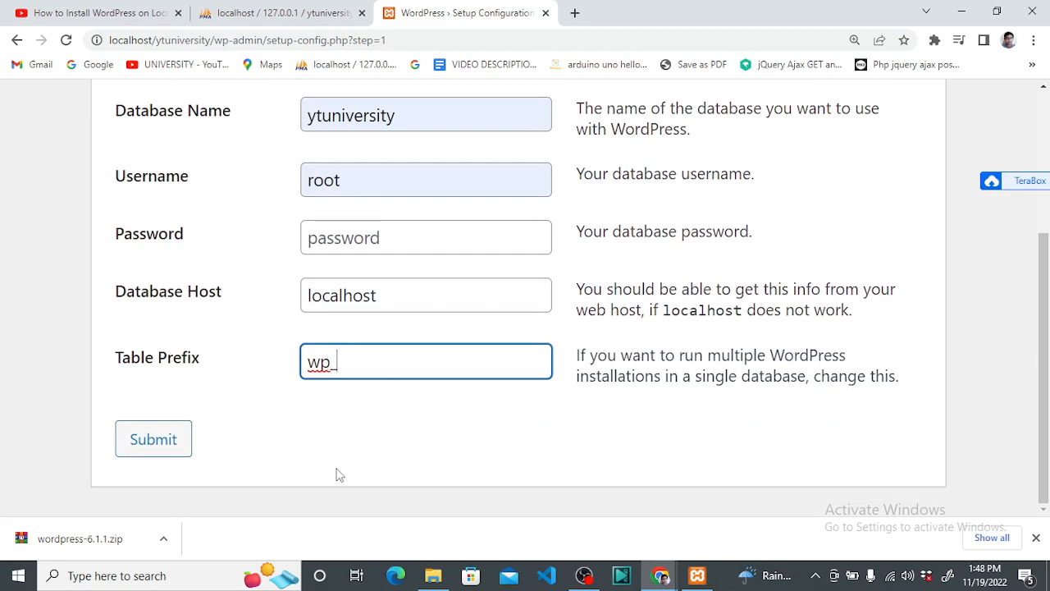
scroll(335, 488, up, 3)
scroll(336, 485, down, 3)
click(152, 440)
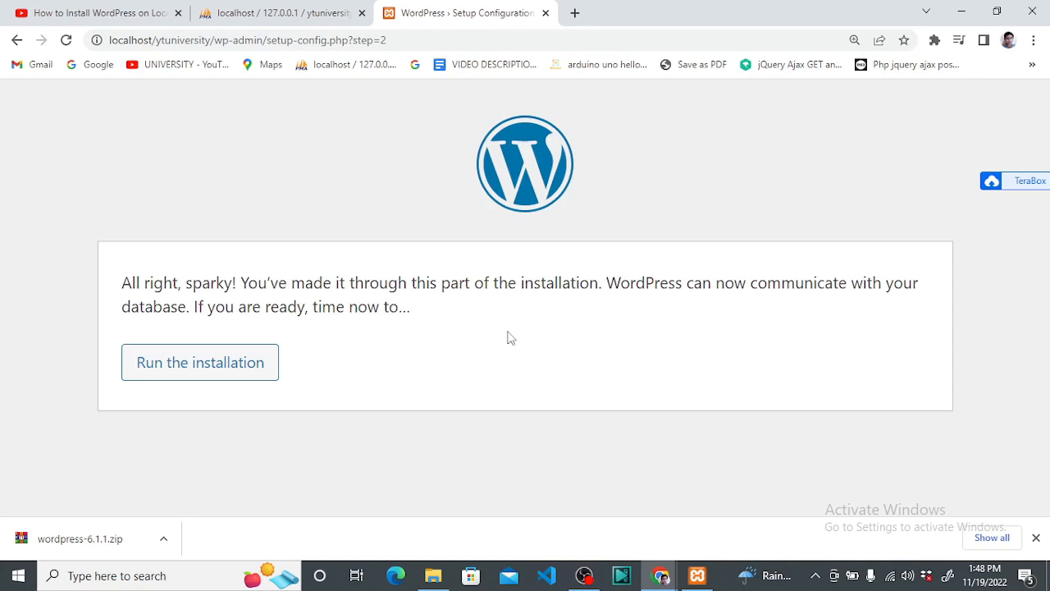
Run the installation and fill the site title with YTUniVersity
click(200, 373)
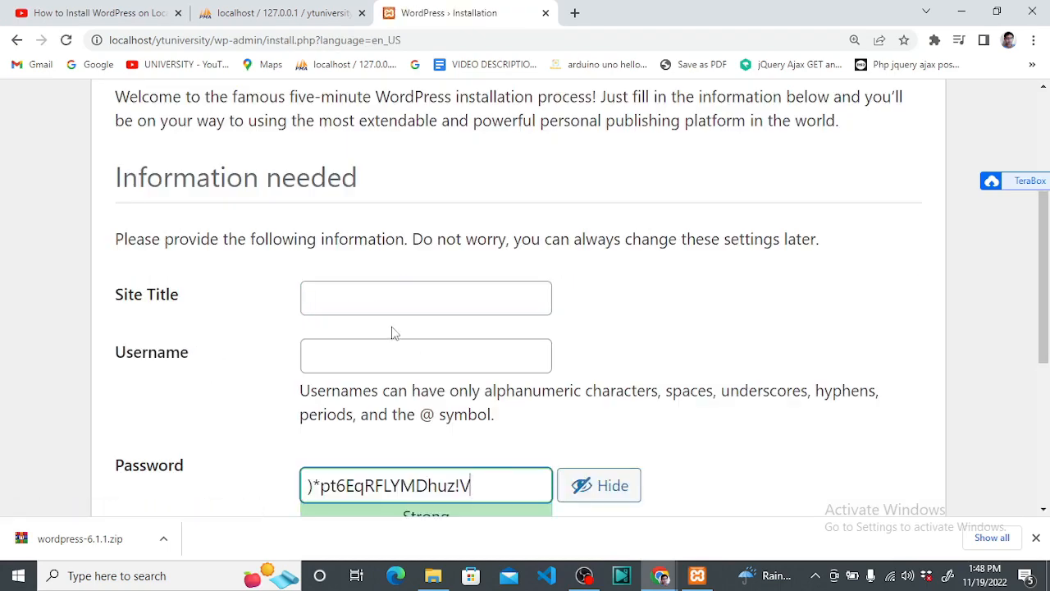
scroll(391, 332, down, 2)
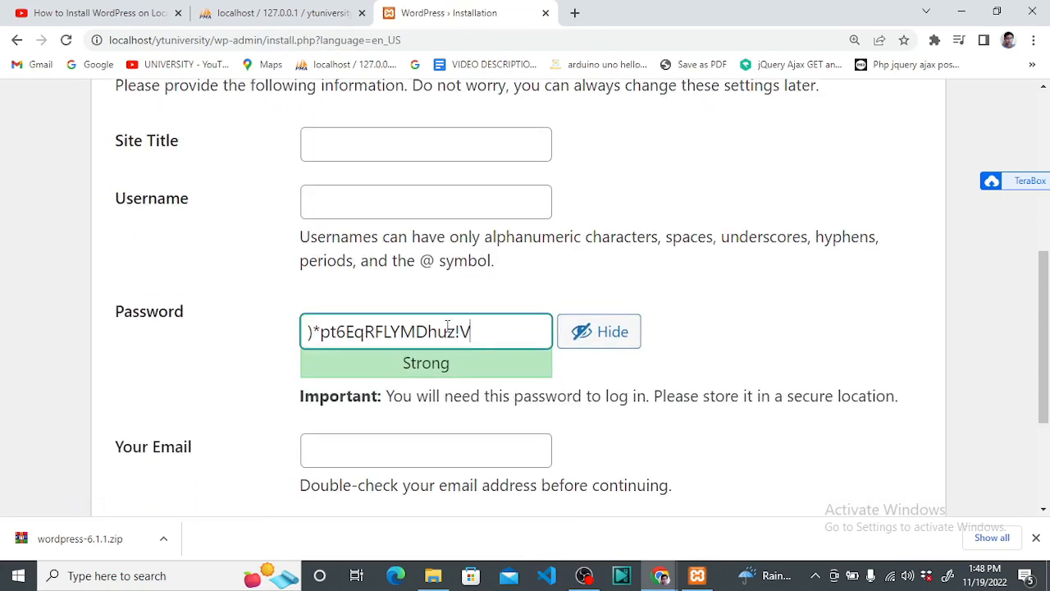
scroll(394, 312, up, 2)
click(354, 294)
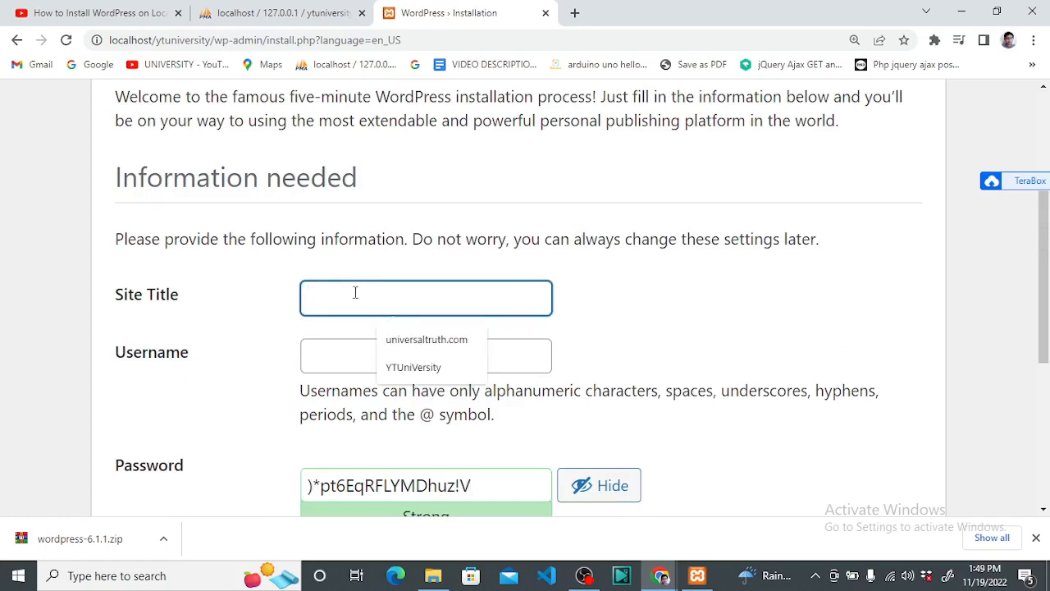
text(yt)
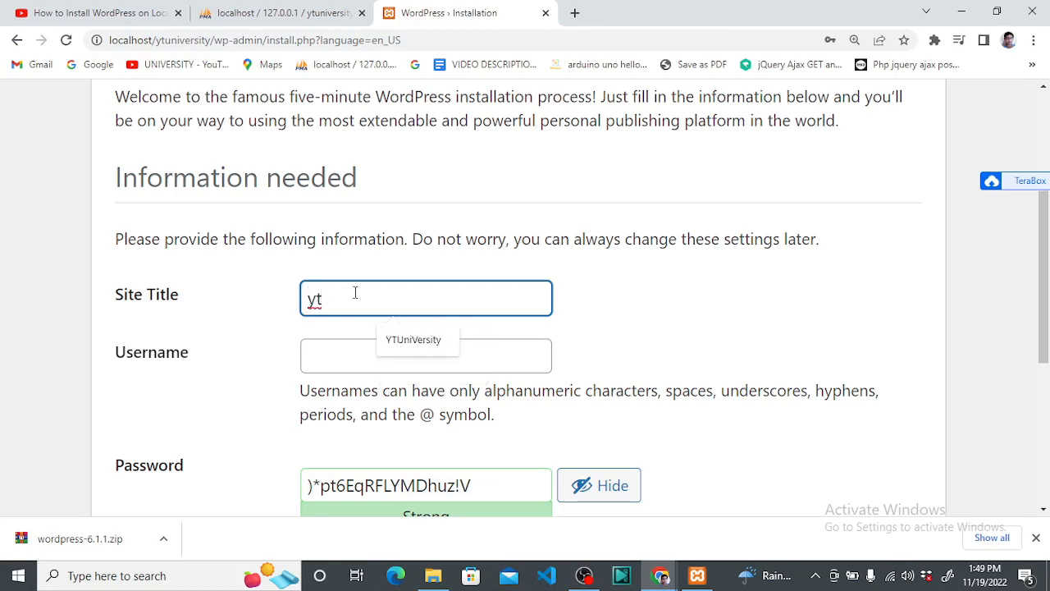
click(413, 339)
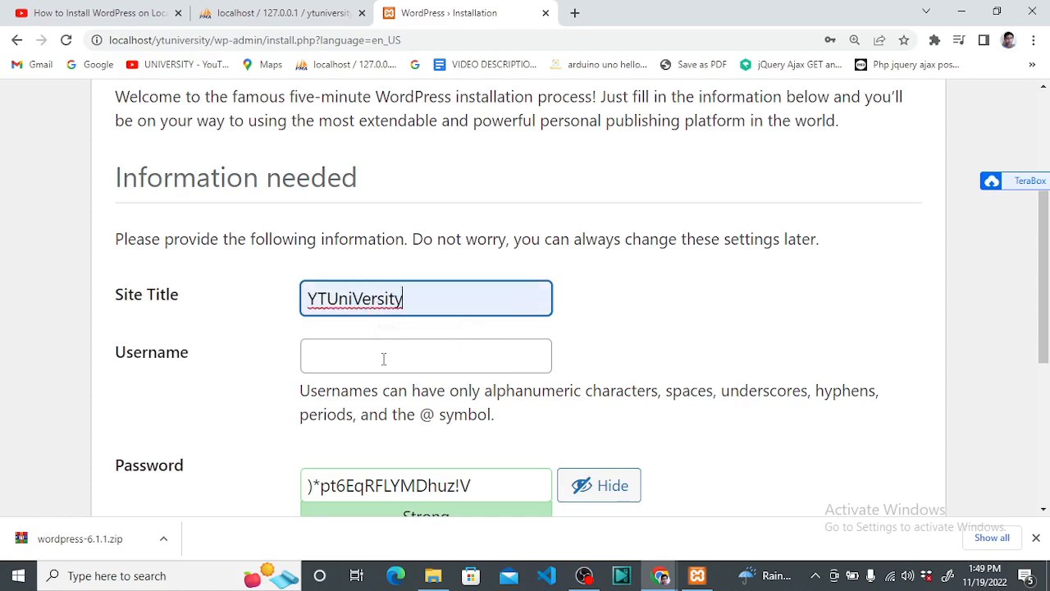
Set the username to admin and replace the generated password with your own weak password
scroll(392, 320, down, 2)
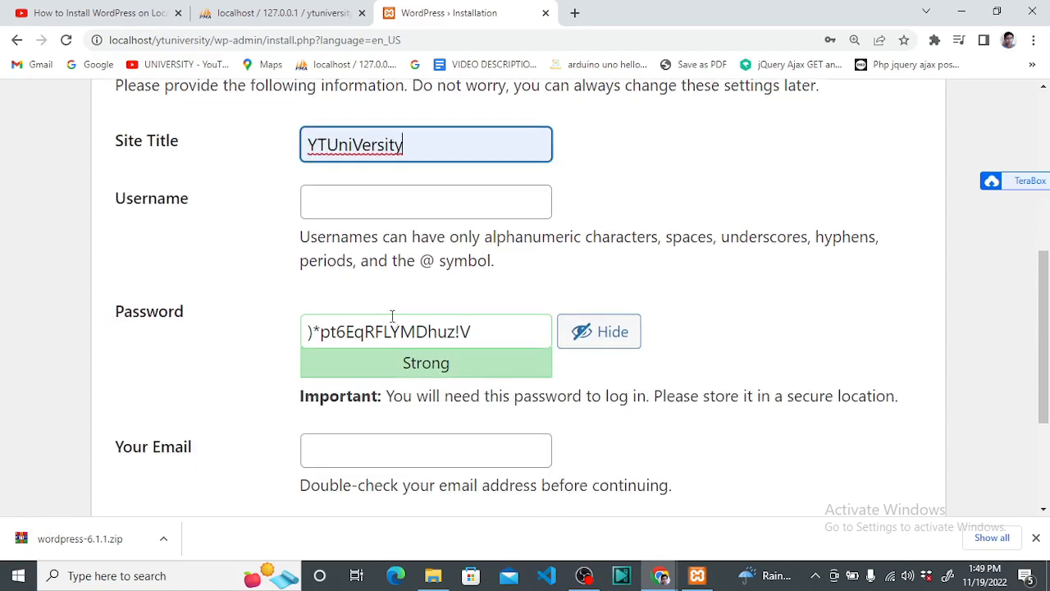
click(378, 198)
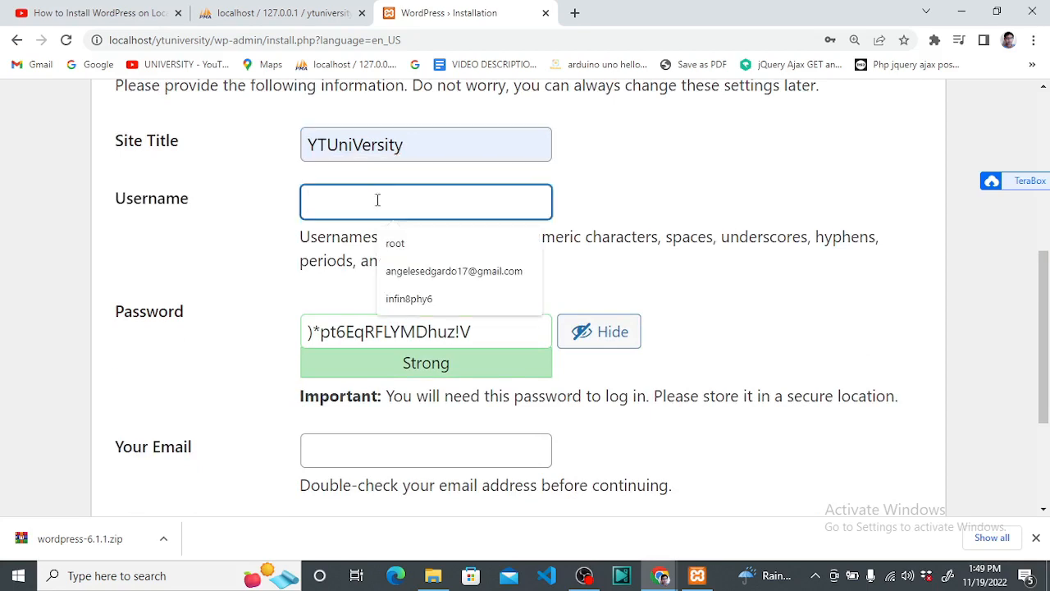
text(adm)
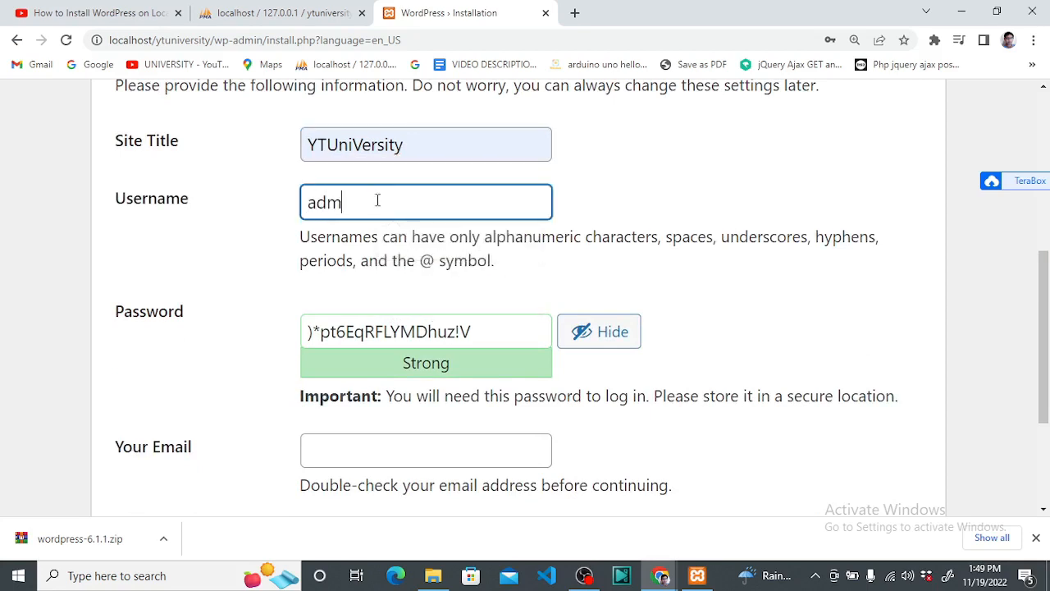
text(in)
click(482, 332)
drag(482, 332, 265, 326)
scroll(483, 329, up, 3)
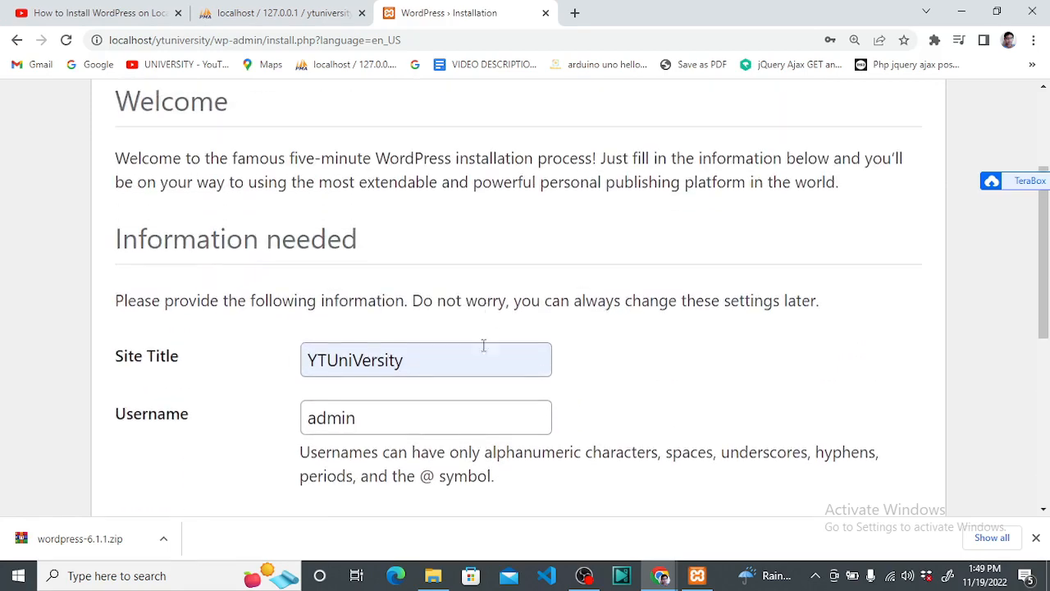
scroll(483, 345, down, 4)
text(ad)
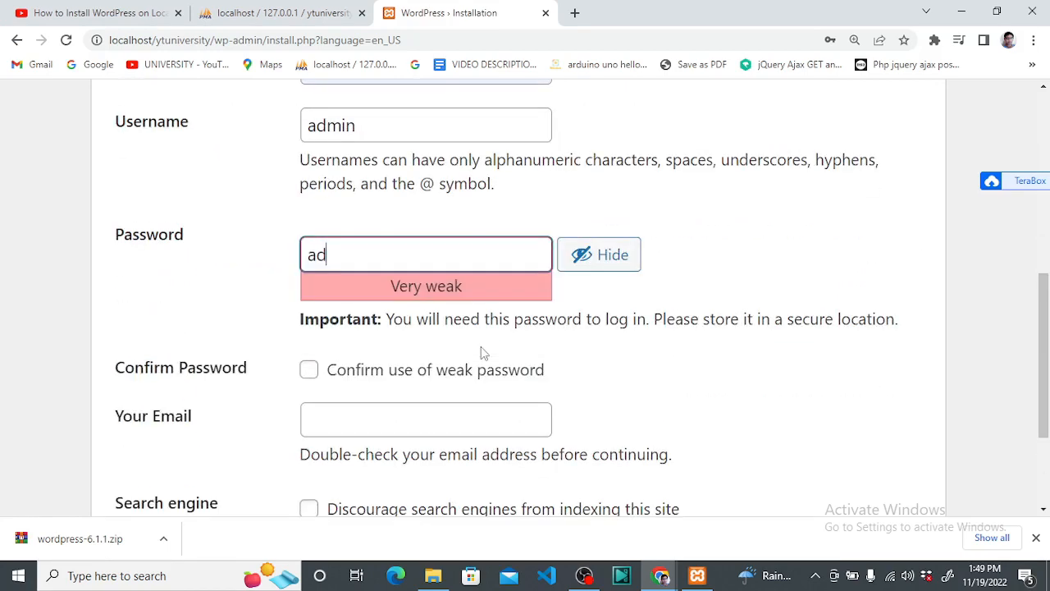
text(min)
click(460, 125)
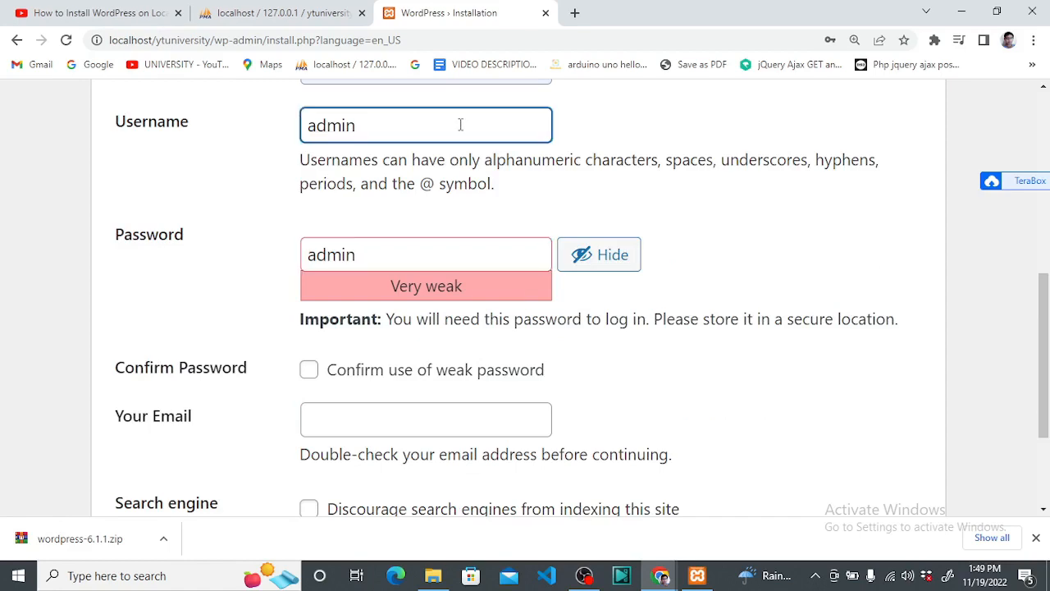
scroll(459, 124, up, 2)
scroll(459, 129, down, 3)
scroll(465, 138, up, 2)
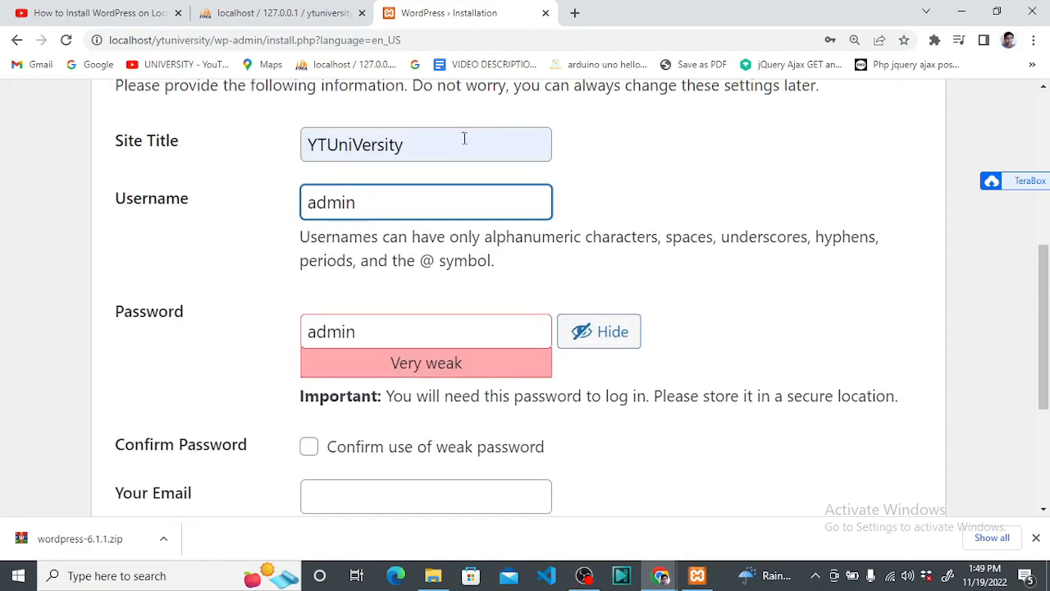
Change the site title to 'the YT university' and confirm use of the weak password
click(459, 146)
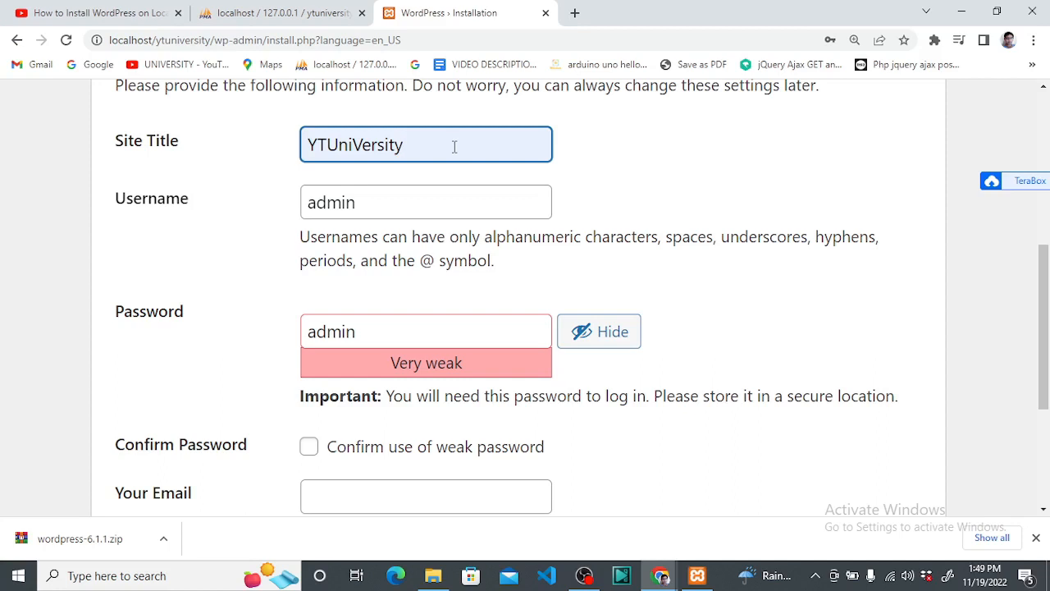
drag(422, 145, 297, 151)
text(the u)
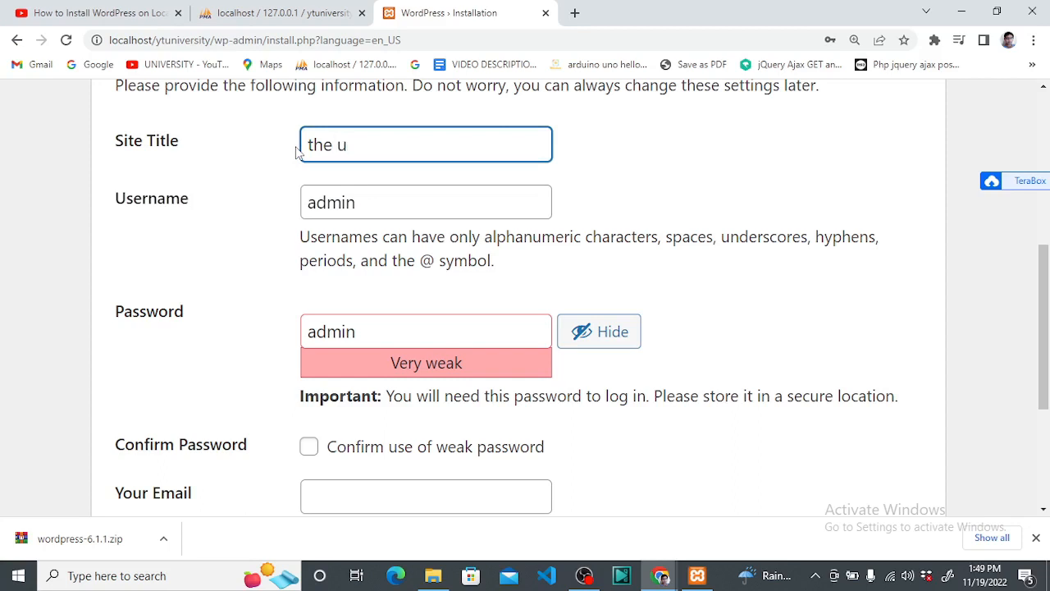
text(niversity)
click(405, 197)
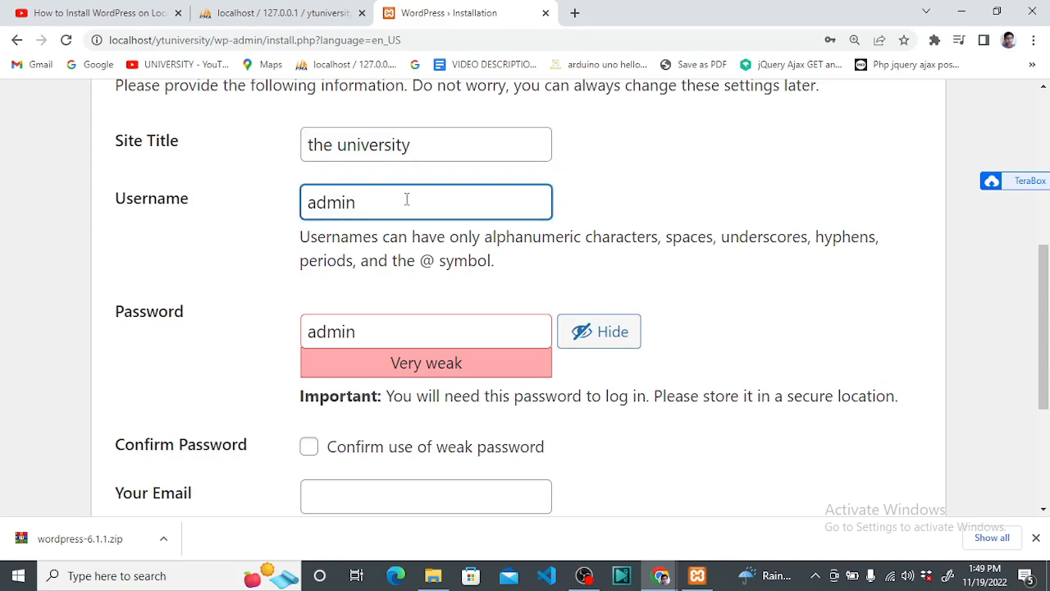
click(336, 146)
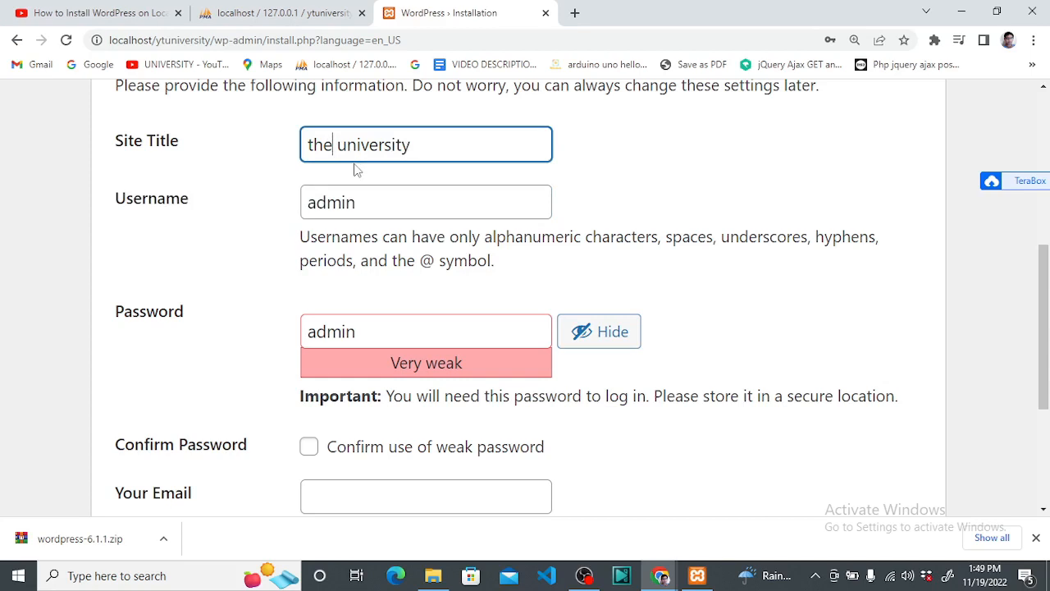
text(yt)
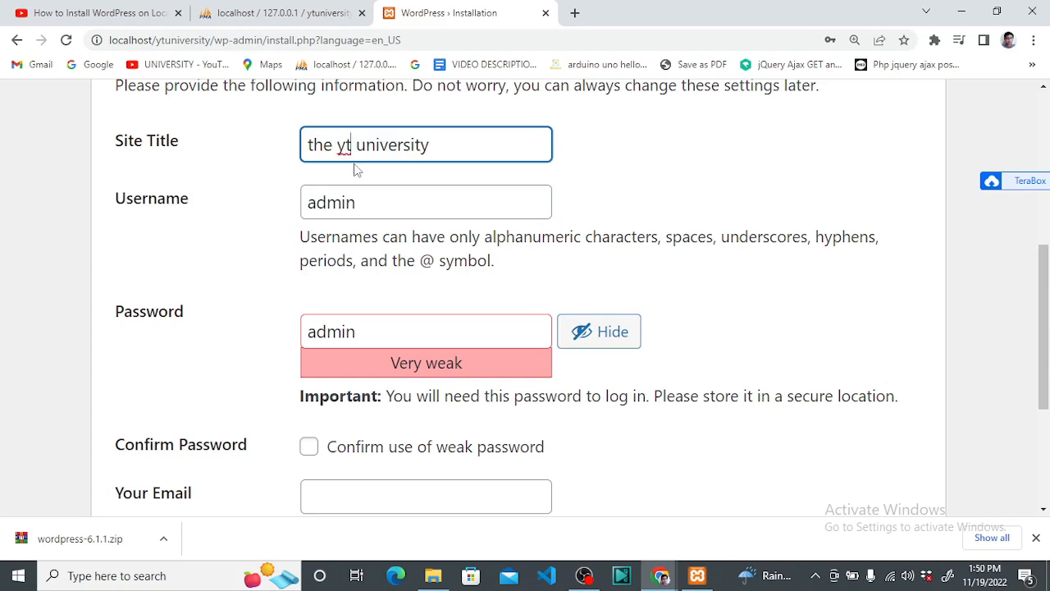
key(BackSpace)
key(BackSpace)
text(YT)
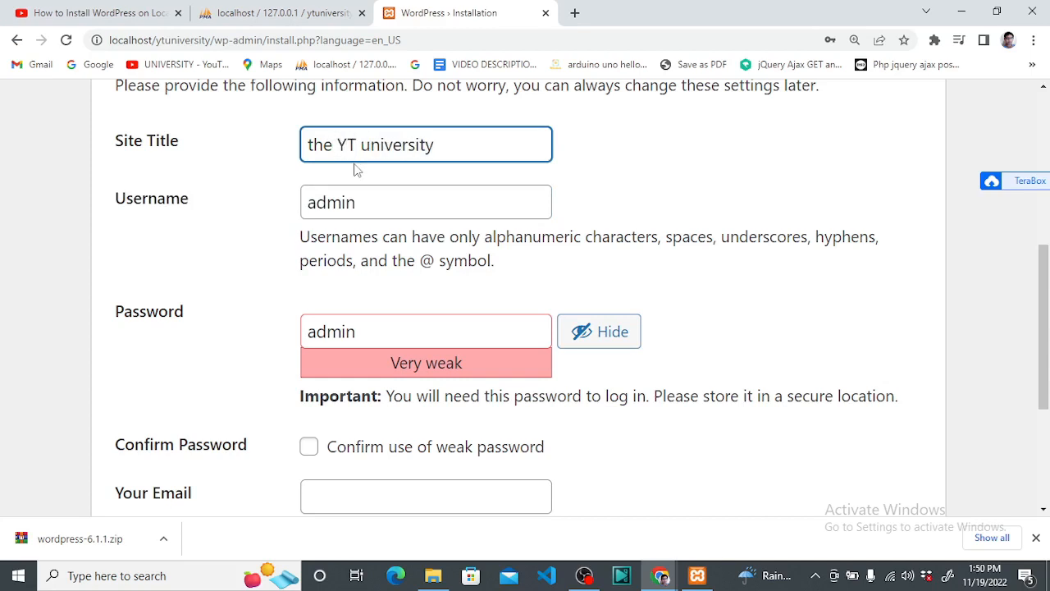
click(380, 200)
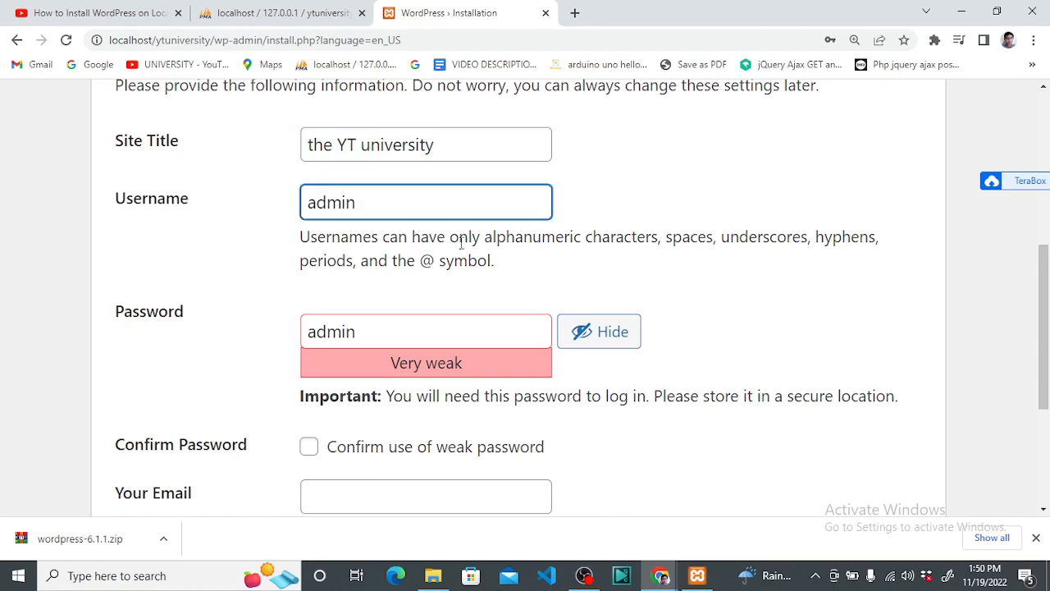
scroll(462, 242, down, 1)
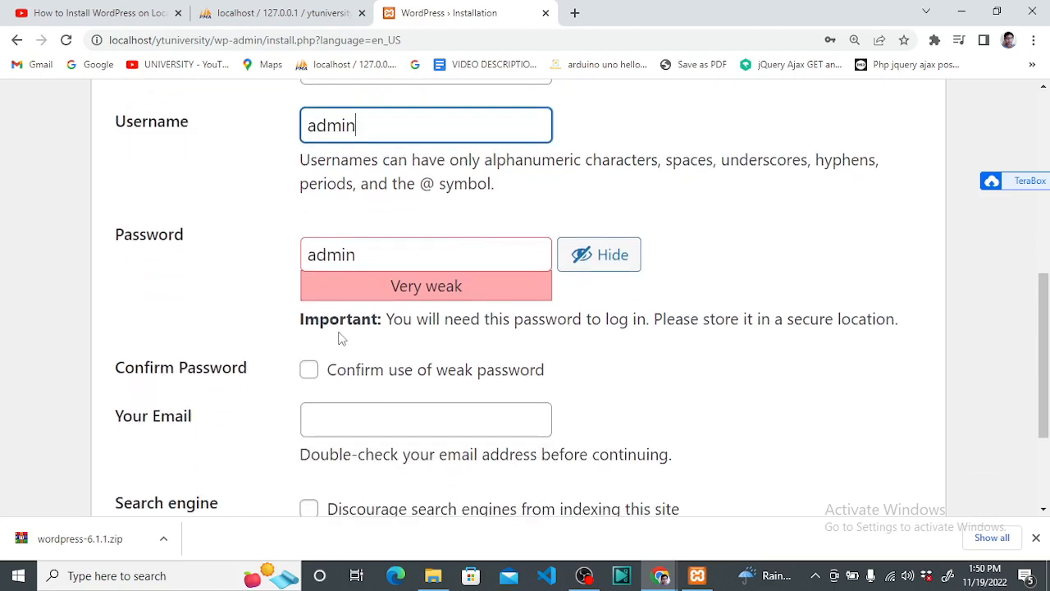
click(317, 376)
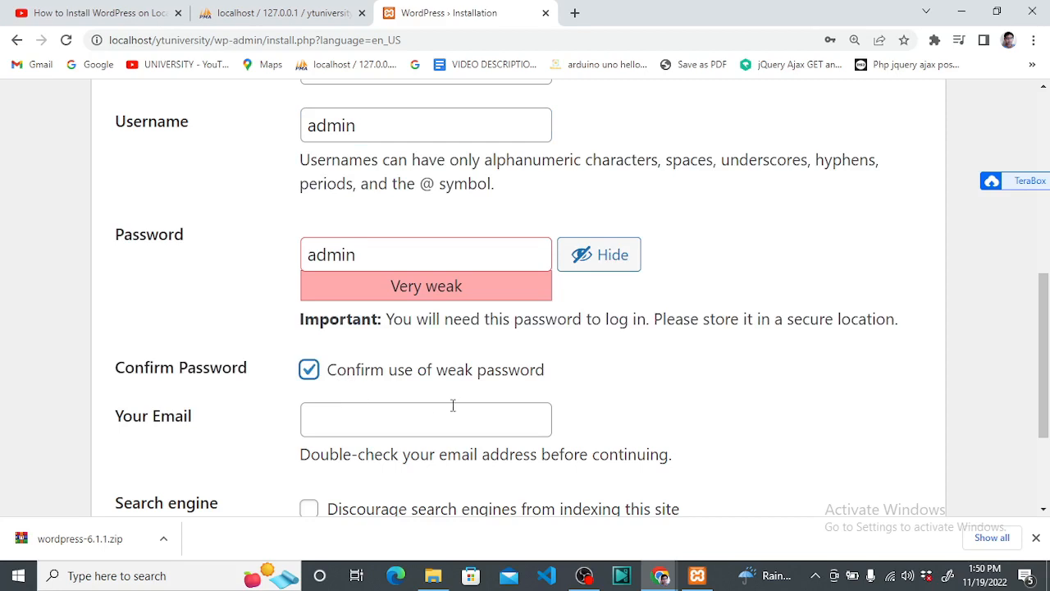
Enter the administrator's e-mail address in the Your Email field and check it for typos
click(415, 421)
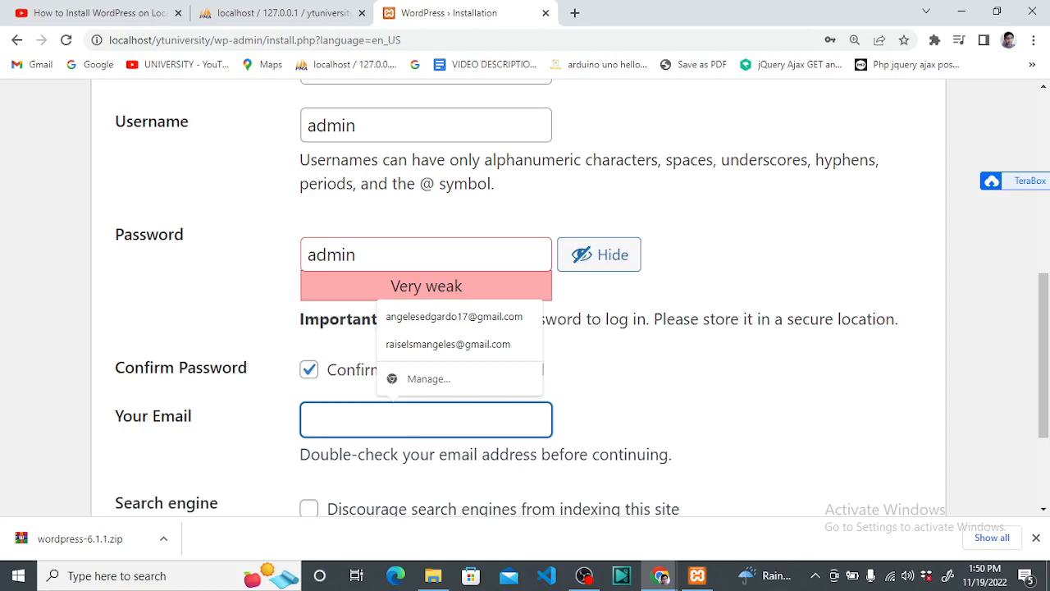
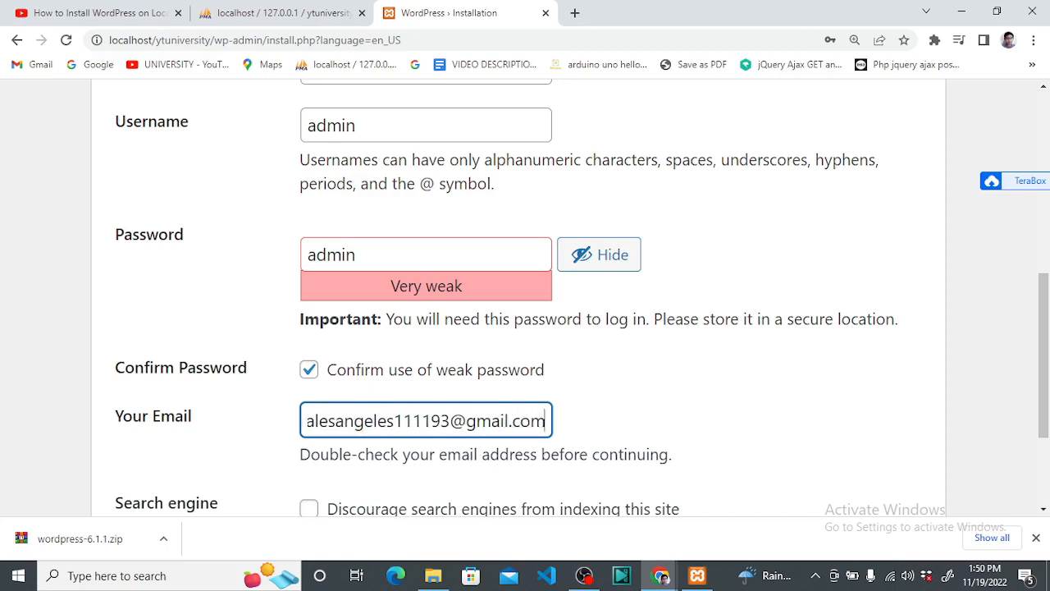
key(Left)
key(Left)
key(Left)
key(Left)
key(Left)
key(Left)
key(Left)
key(Left)
key(Left)
key(Left)
key(Left)
key(Left)
key(Left)
key(Left)
key(Left)
key(Left)
key(Left)
key(Left)
key(Left)
key(Left)
key(Left)
key(Left)
key(Left)
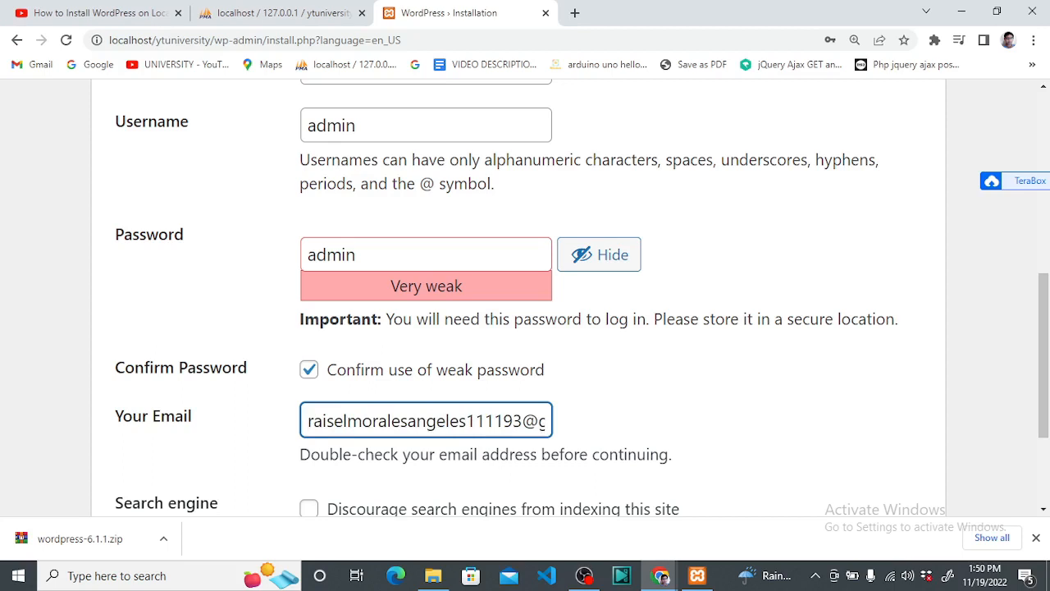
key(Right)
key(Right)
key(Right)
key(Right)
key(Right)
key(Right)
key(Right)
key(Right)
key(Right)
key(Right)
key(Right)
key(Right)
key(Right)
key(Right)
key(Right)
key(Right)
key(Right)
key(Right)
key(Left)
key(Left)
key(Left)
key(Left)
key(Left)
key(Right)
key(Right)
key(Right)
key(Right)
key(Right)
key(Right)
key(Right)
key(Right)
key(Right)
key(Right)
key(Right)
key(Right)
key(Right)
key(Right)
key(Right)
key(Right)
key(Right)
key(Right)
key(Right)
key(Right)
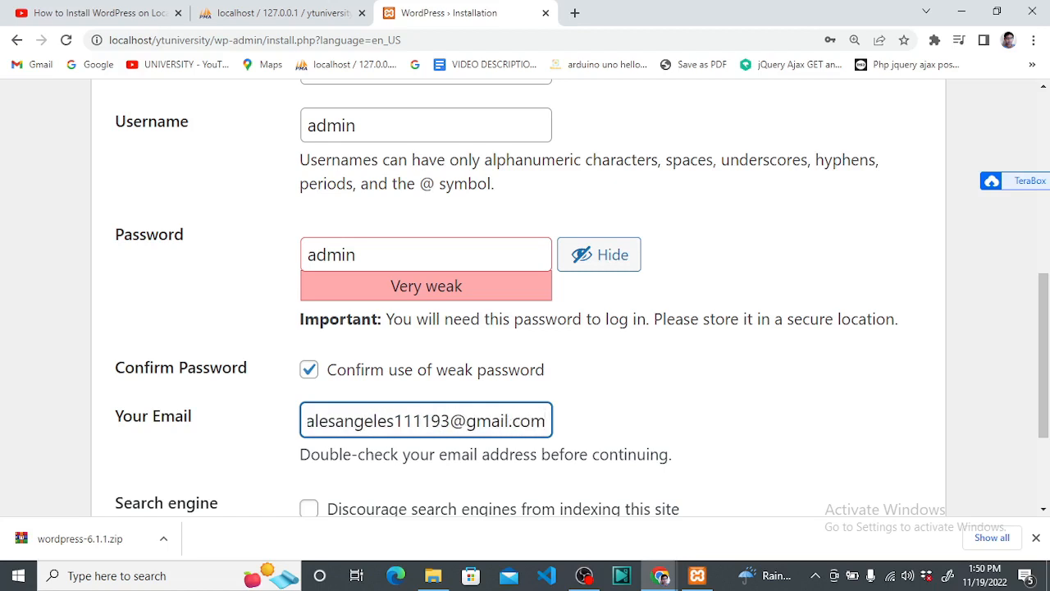
scroll(365, 418, down, 2)
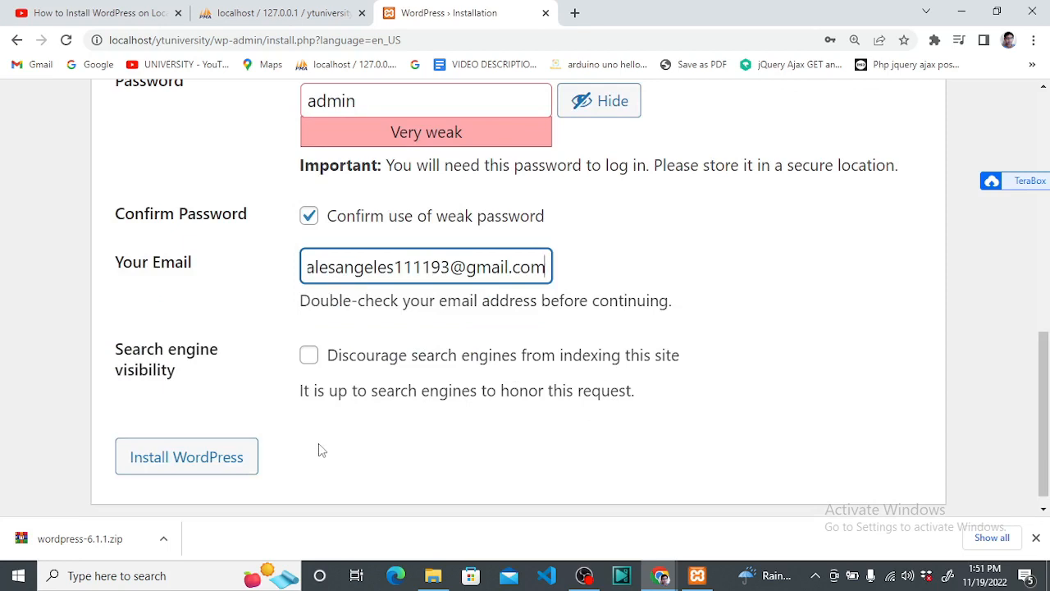
Run the WordPress installation, dismiss Chrome's breach warning and save the admin password in the browser
click(235, 458)
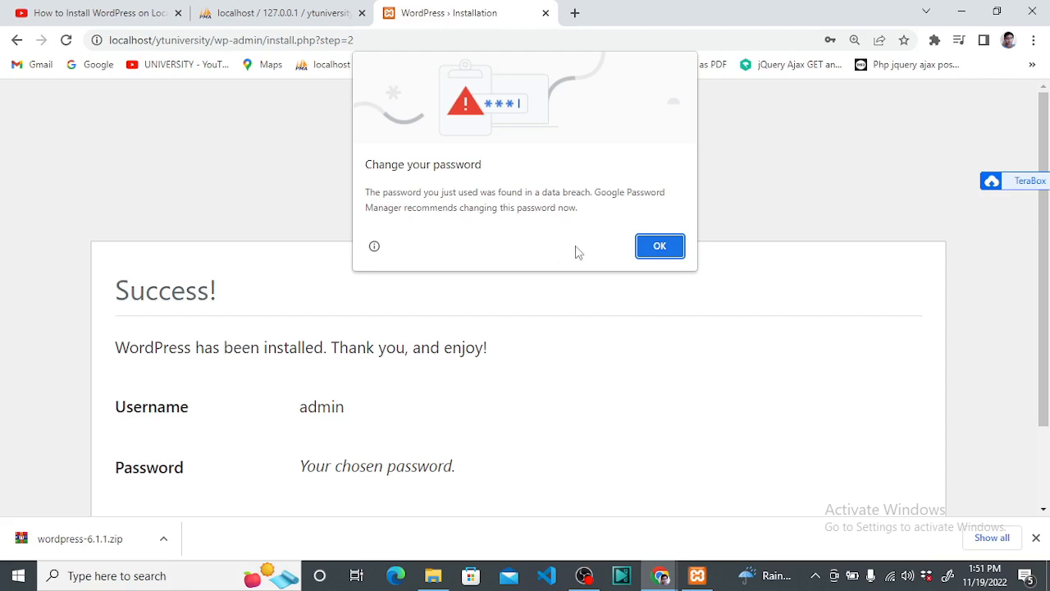
click(659, 245)
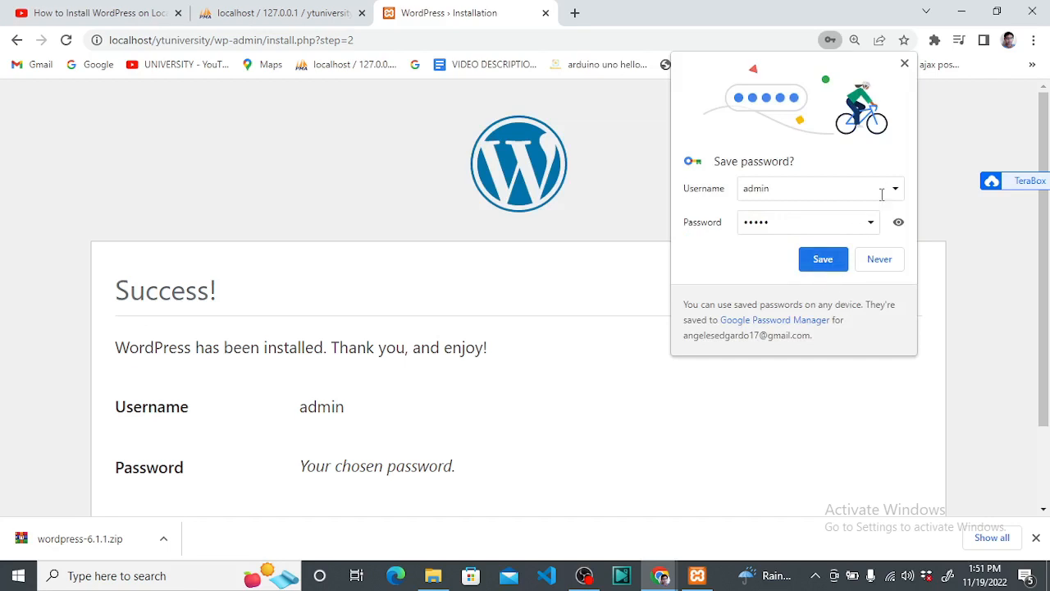
click(821, 259)
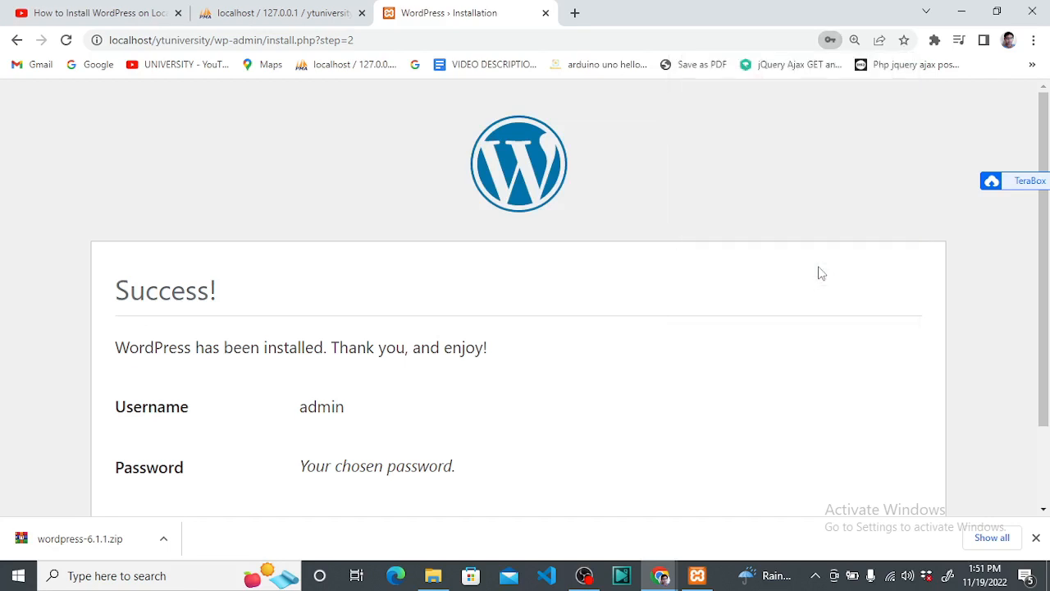
scroll(452, 389, down, 2)
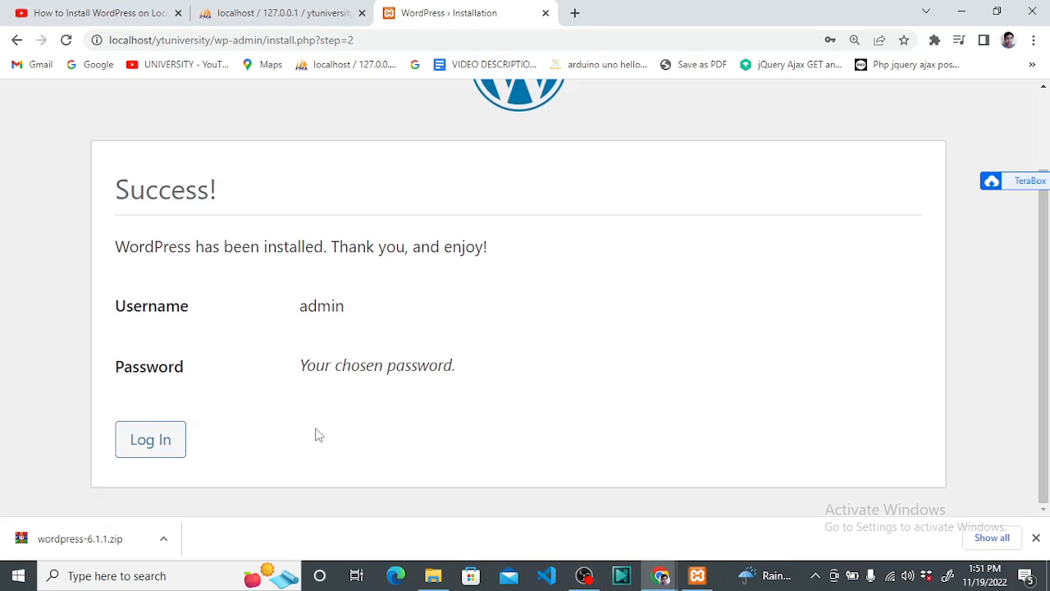
Log in as admin from the Success page with Remember Me ticked
click(163, 441)
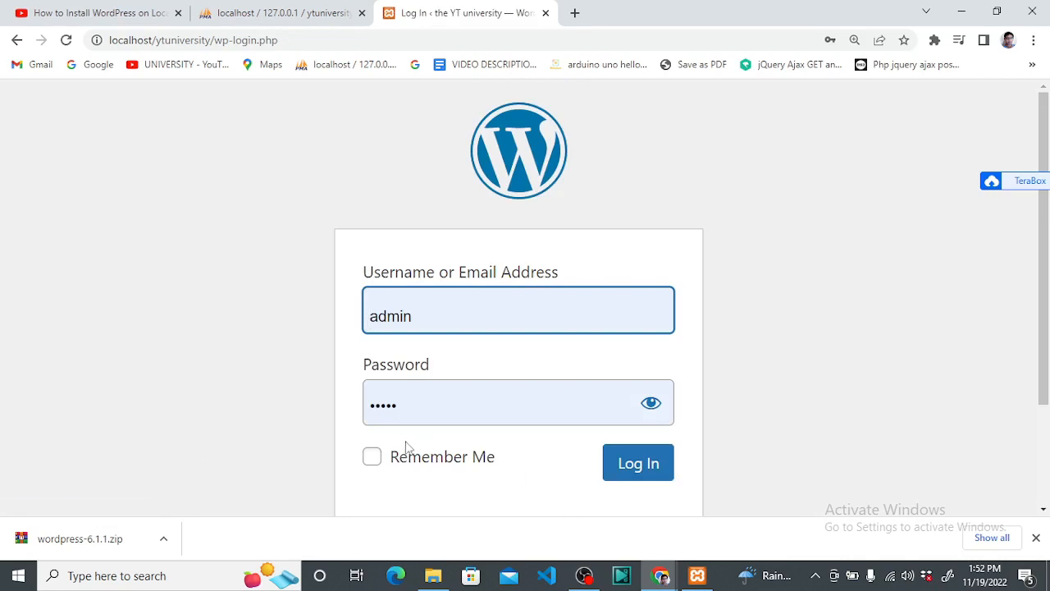
click(371, 457)
click(619, 466)
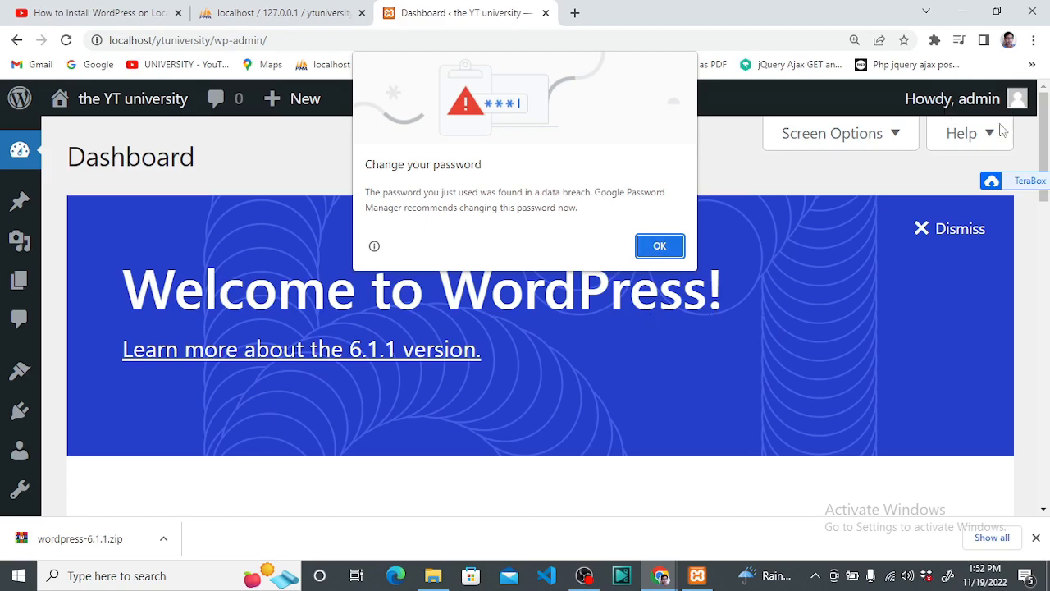
Dismiss Chrome's password-breach warning and reset the Dashboard page zoom
click(664, 247)
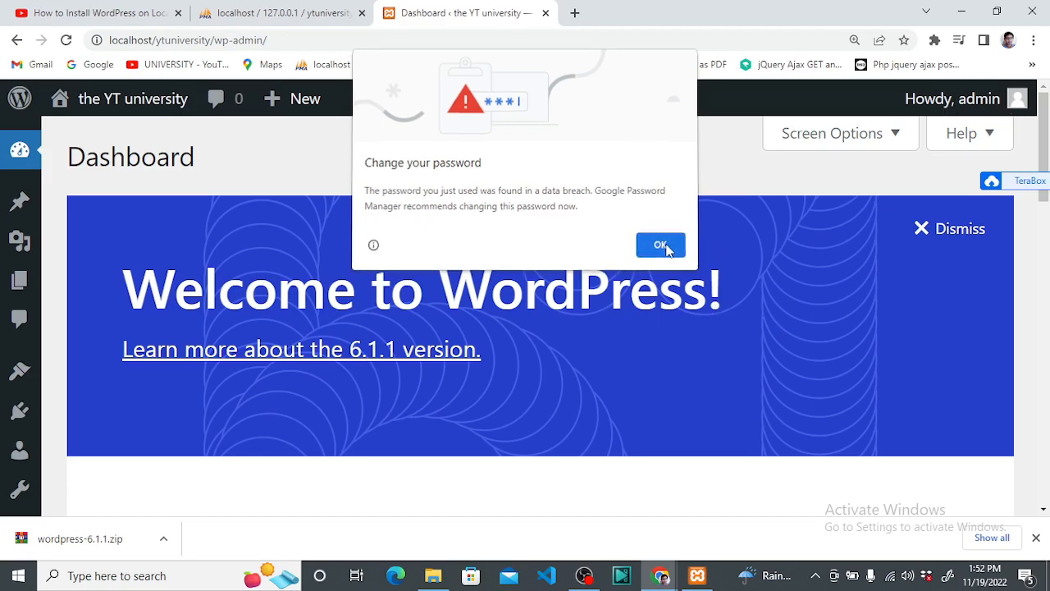
scroll(293, 195, down, 3)
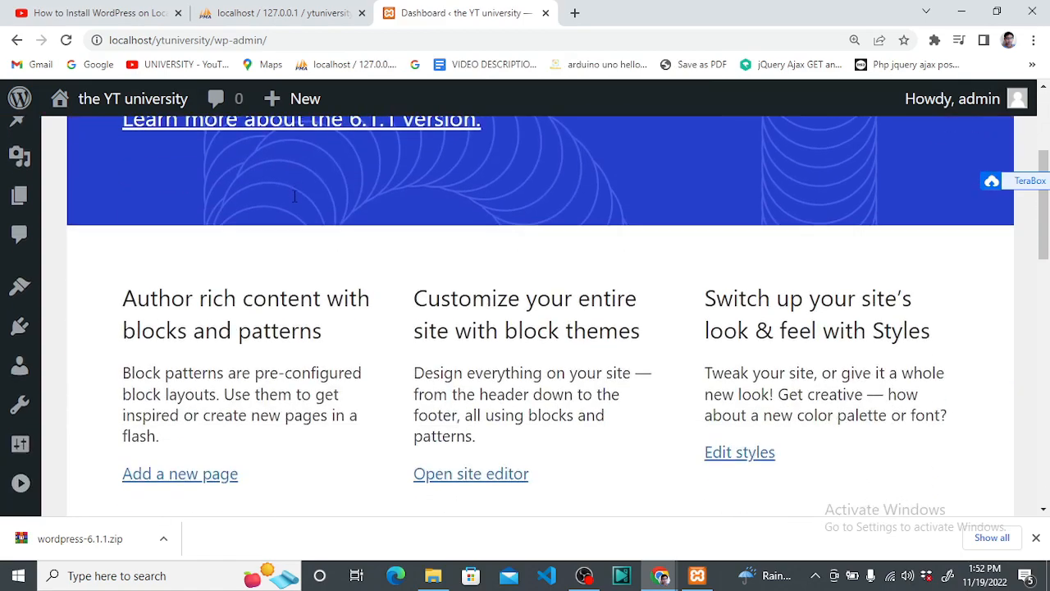
scroll(32, 312, up, 3)
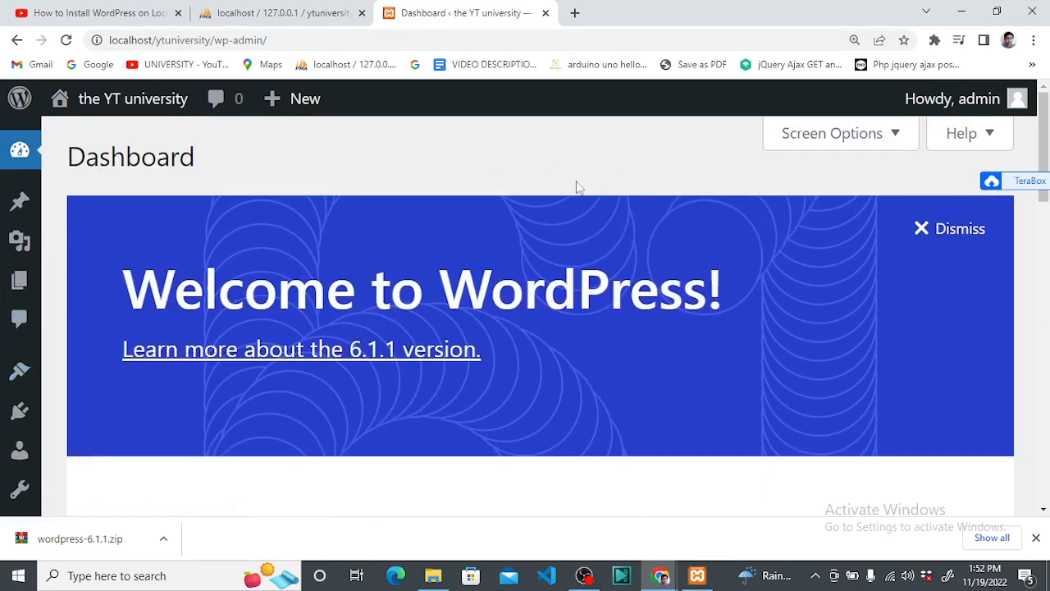
key(ctrl+minus)
key(ctrl+minus)
key(ctrl+minus)
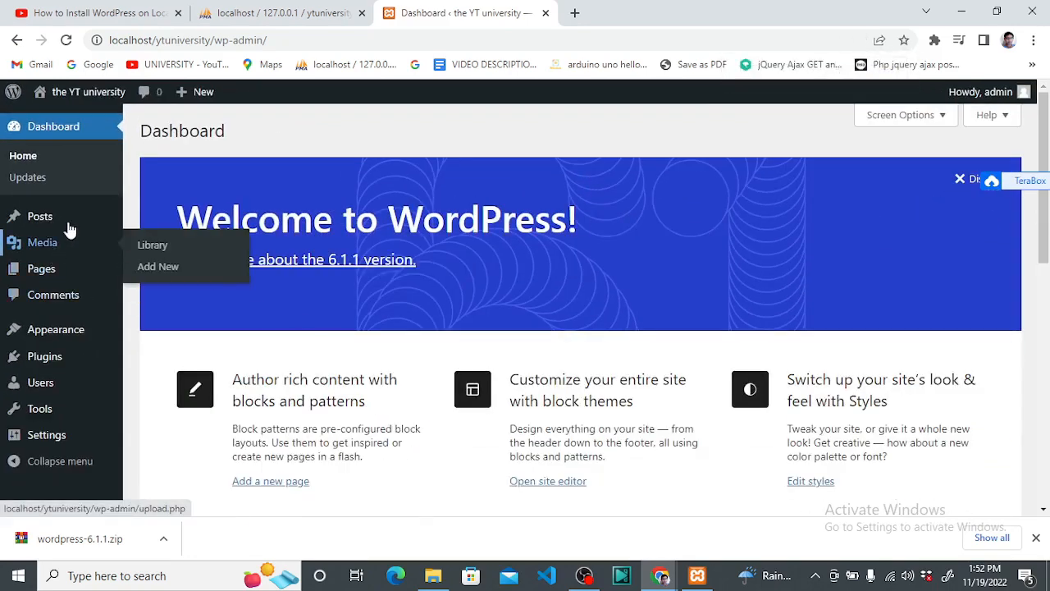
Select the localhost/ytuniversity/wp-admin/ address in the browser's address bar
mouse_move(83, 96)
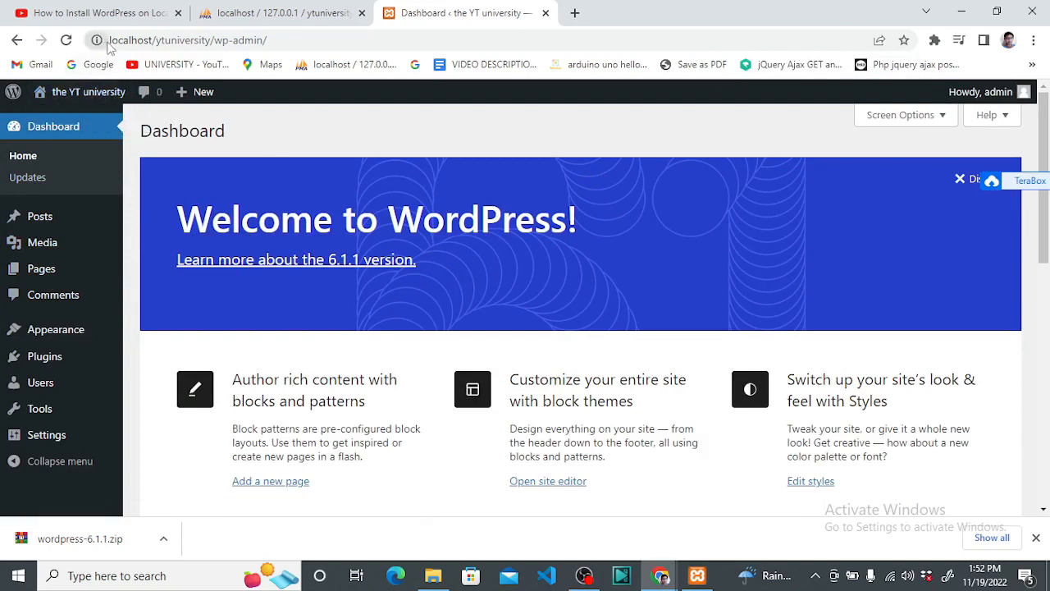
drag(273, 39, 110, 40)
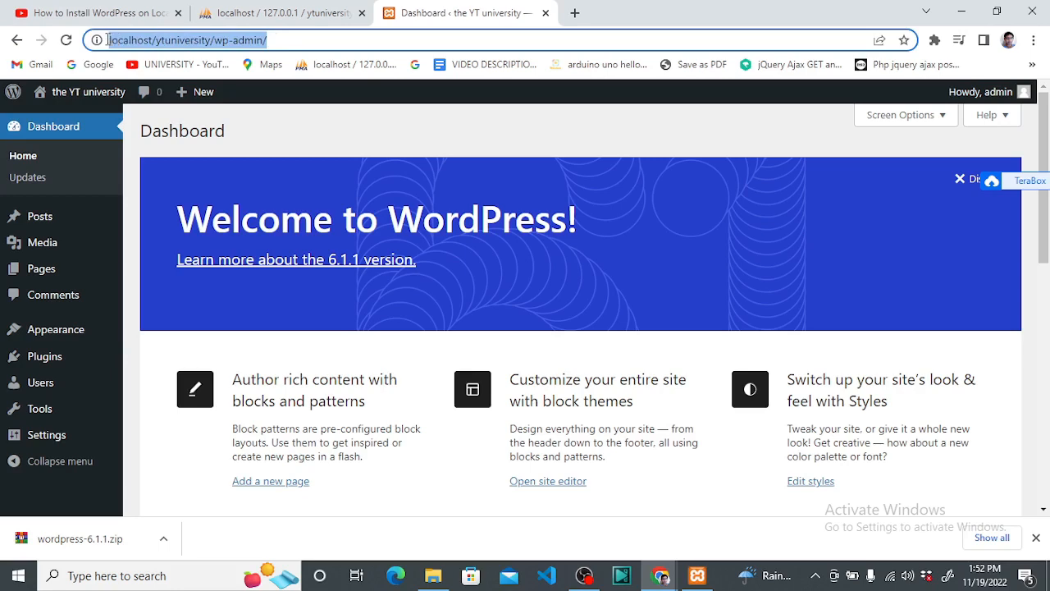
click(274, 40)
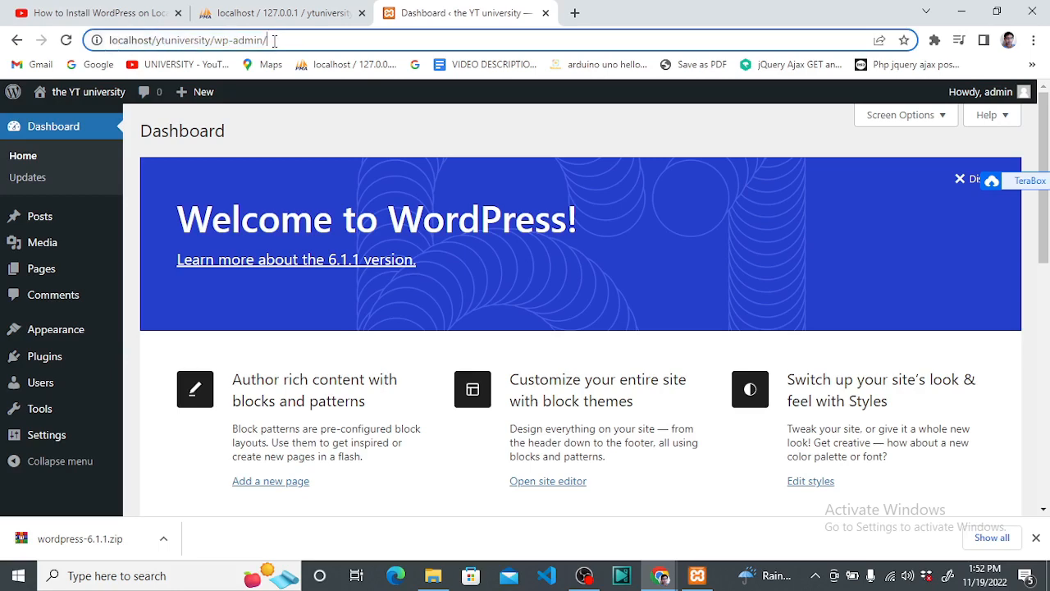
drag(274, 40, 109, 39)
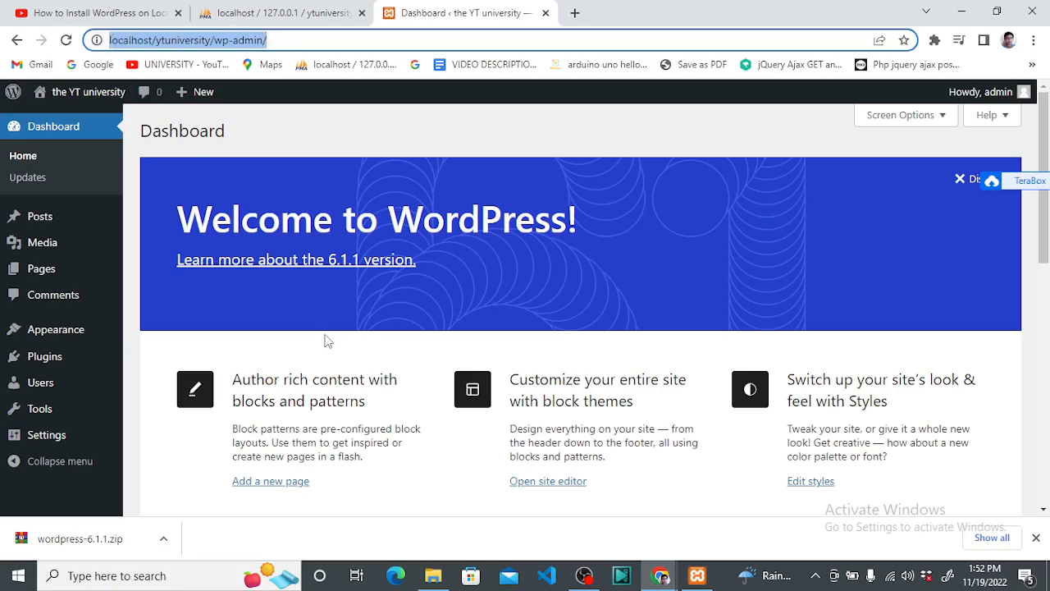
Scroll through the YT university Dashboard panels to look them over
scroll(326, 338, down, 8)
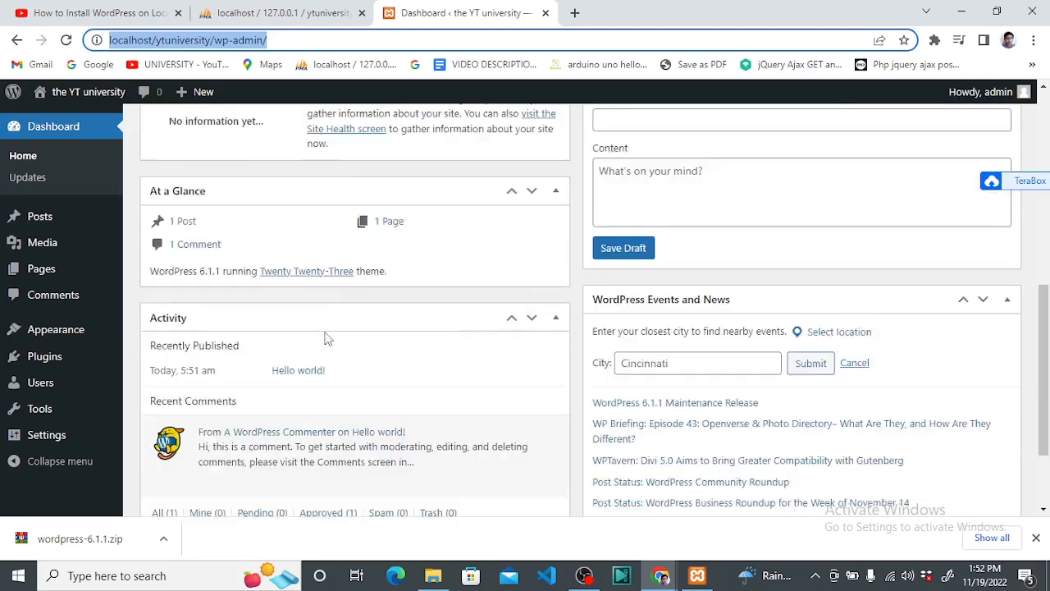
scroll(326, 338, up, 8)
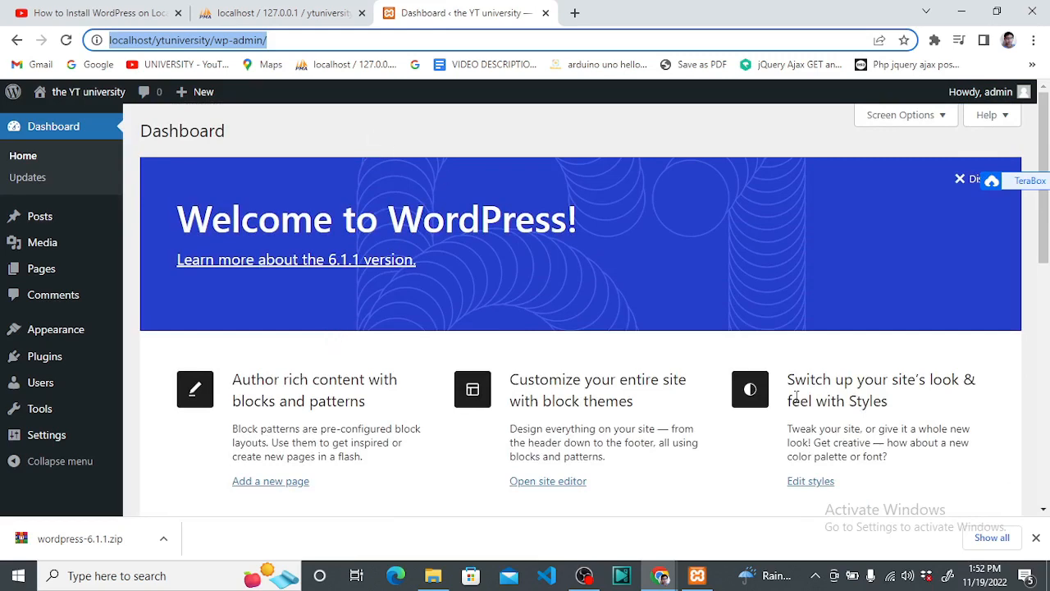
scroll(798, 399, down, 5)
scroll(795, 394, down, 3)
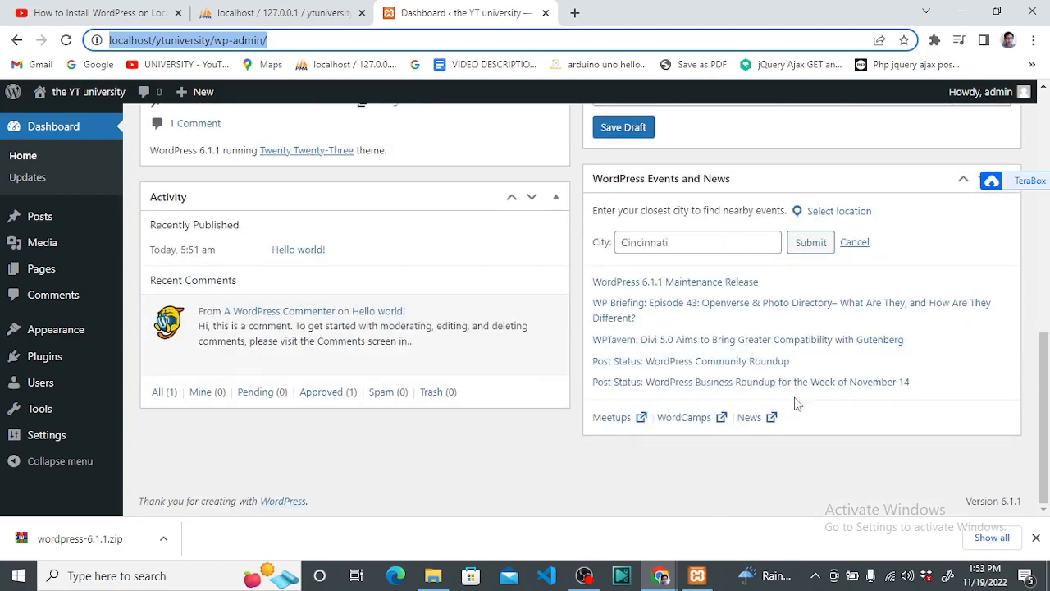
scroll(795, 398, up, 5)
scroll(794, 396, up, 3)
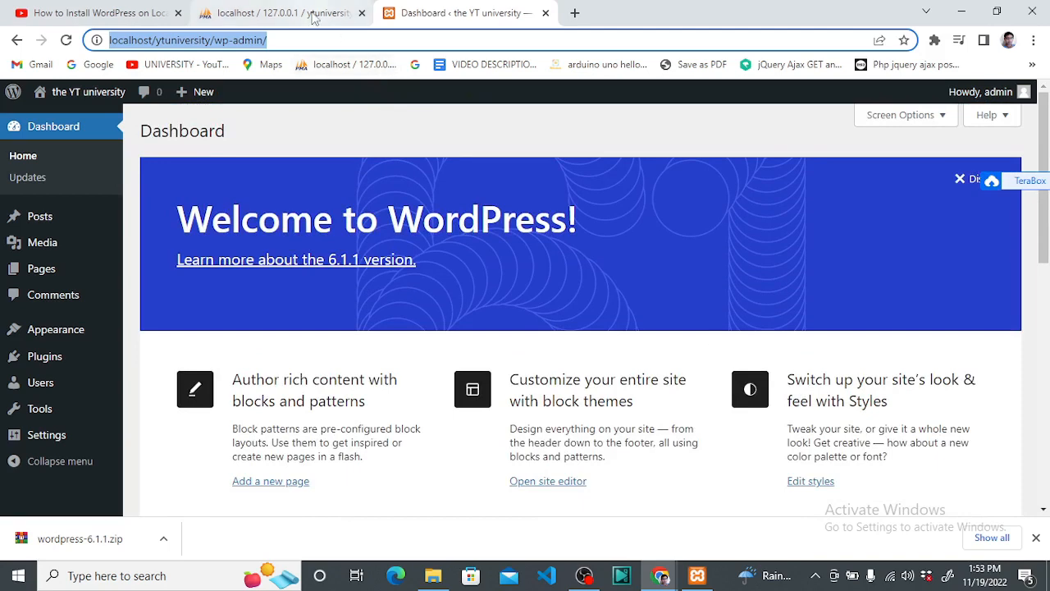
click(313, 17)
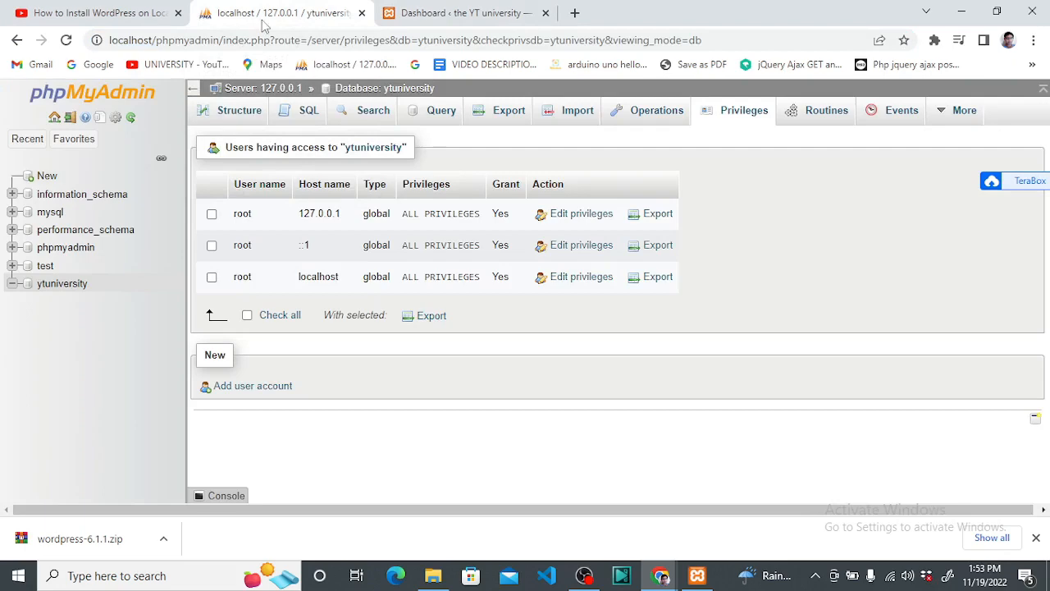
click(72, 287)
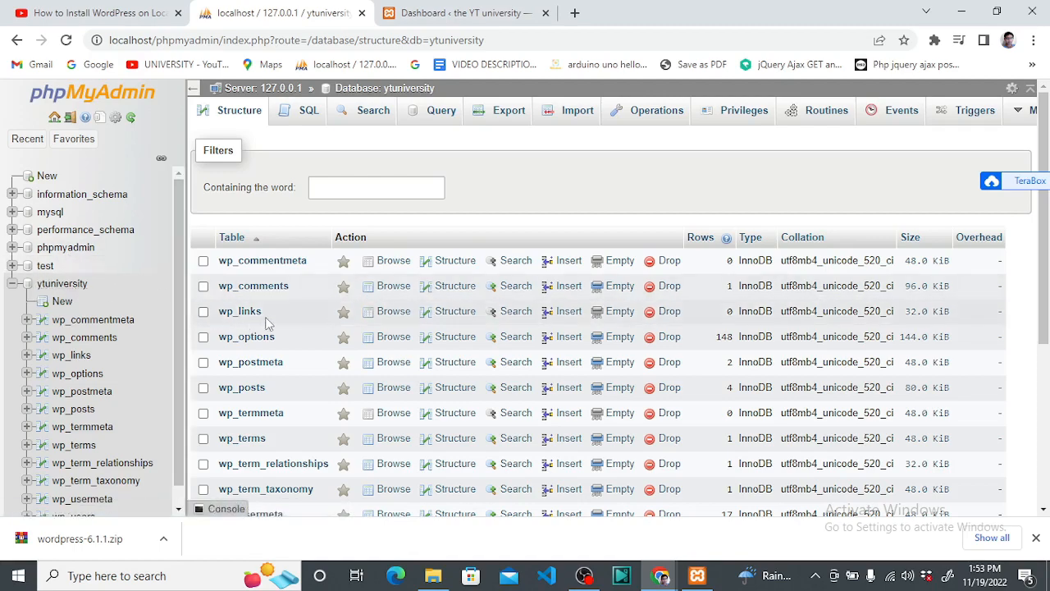
scroll(312, 336, down, 3)
scroll(332, 345, up, 3)
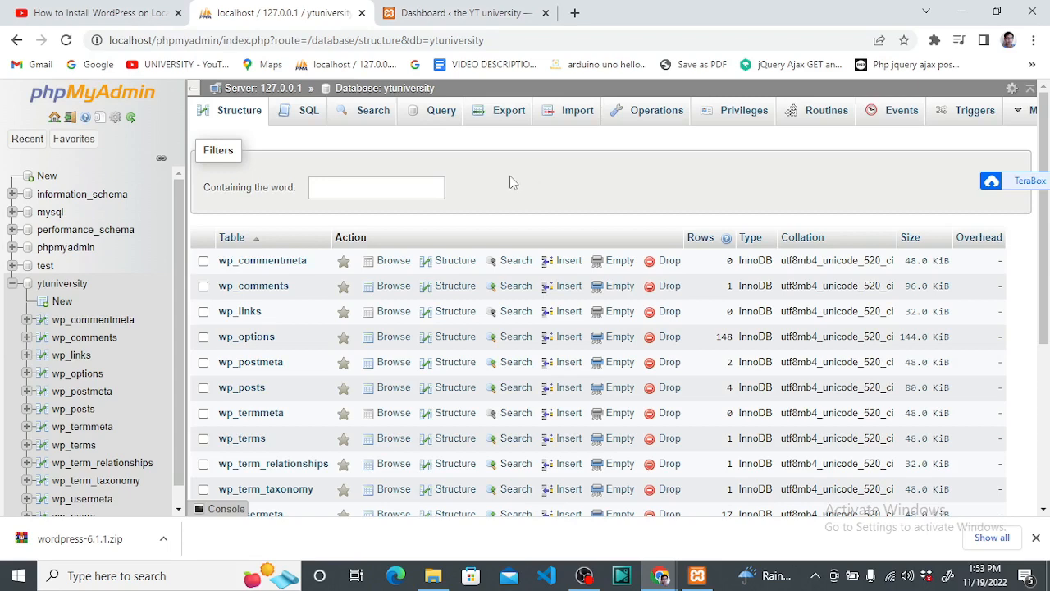
click(464, 13)
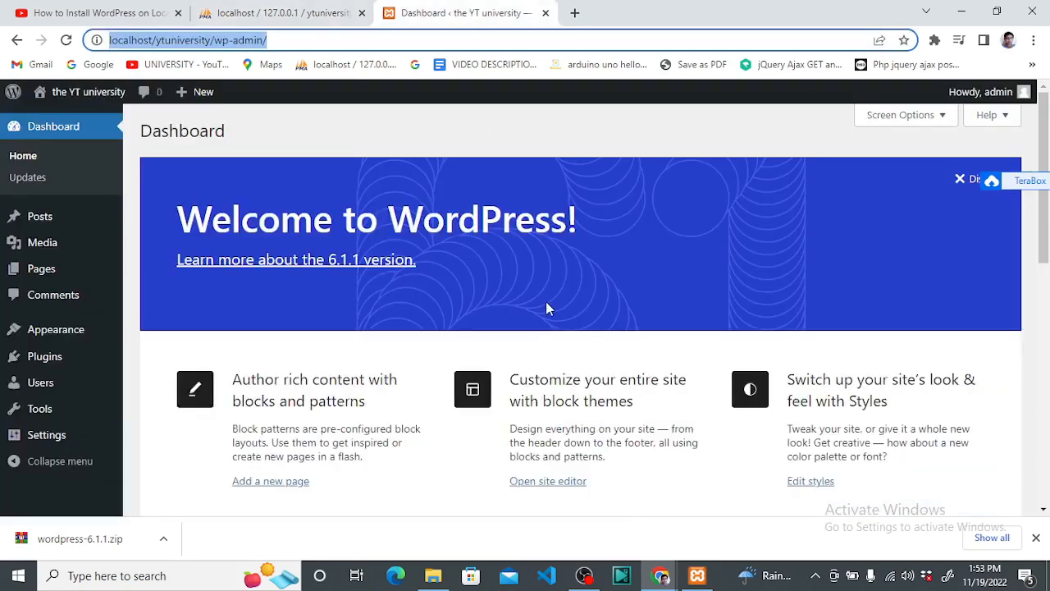